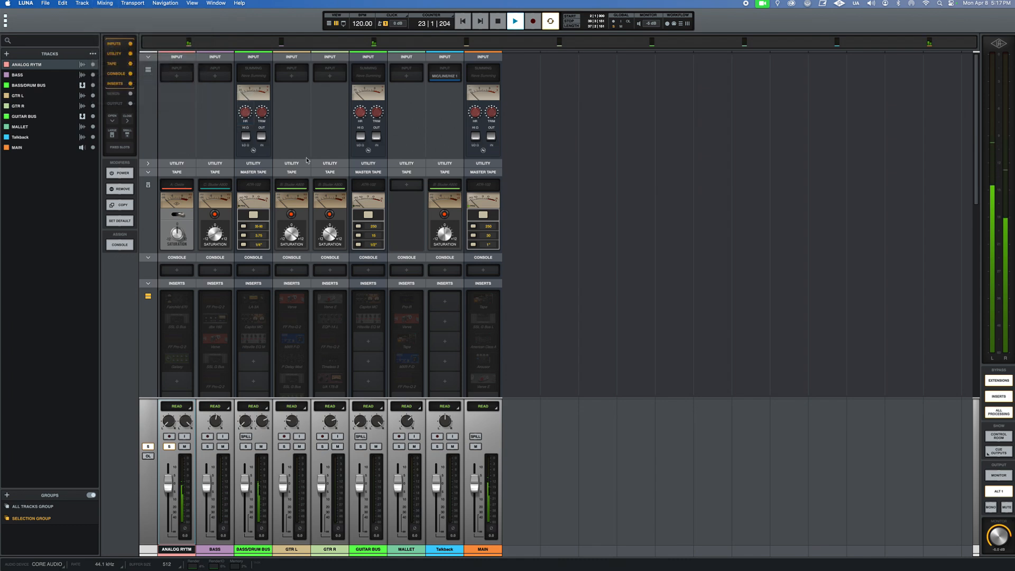
Disable all inserts on every track from BASS through MAIN.
left_click(215, 549)
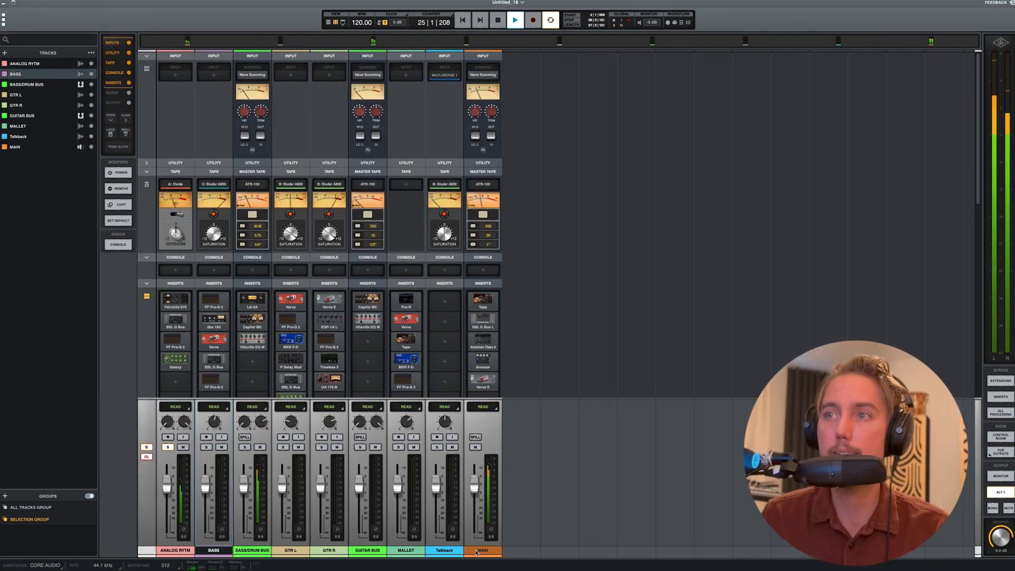
left_click(477, 551, "shift")
right_click(218, 301)
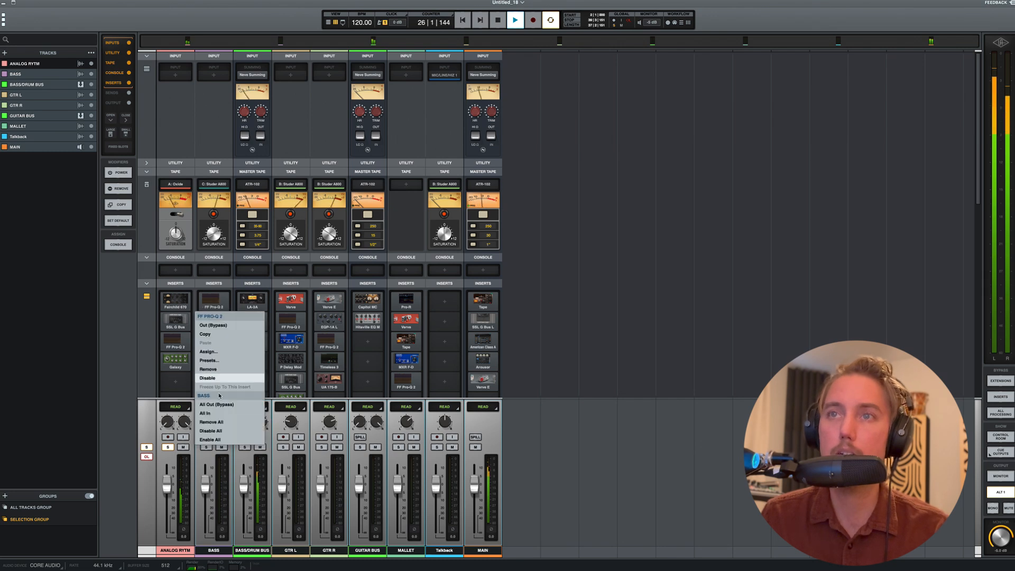
left_click(211, 431)
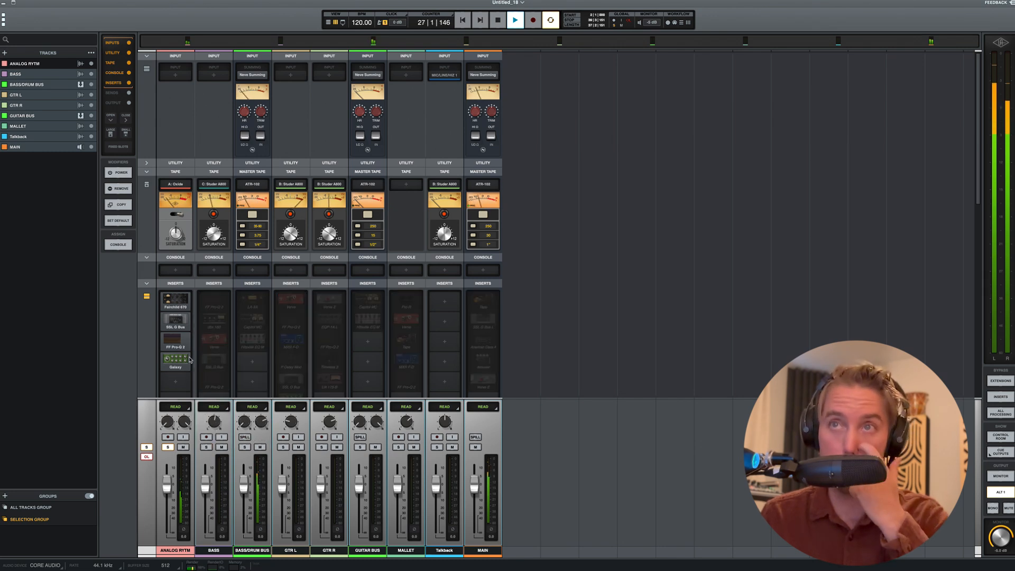
Disable all inserts on the soloed ANALOG RYTM track.
left_click(168, 447)
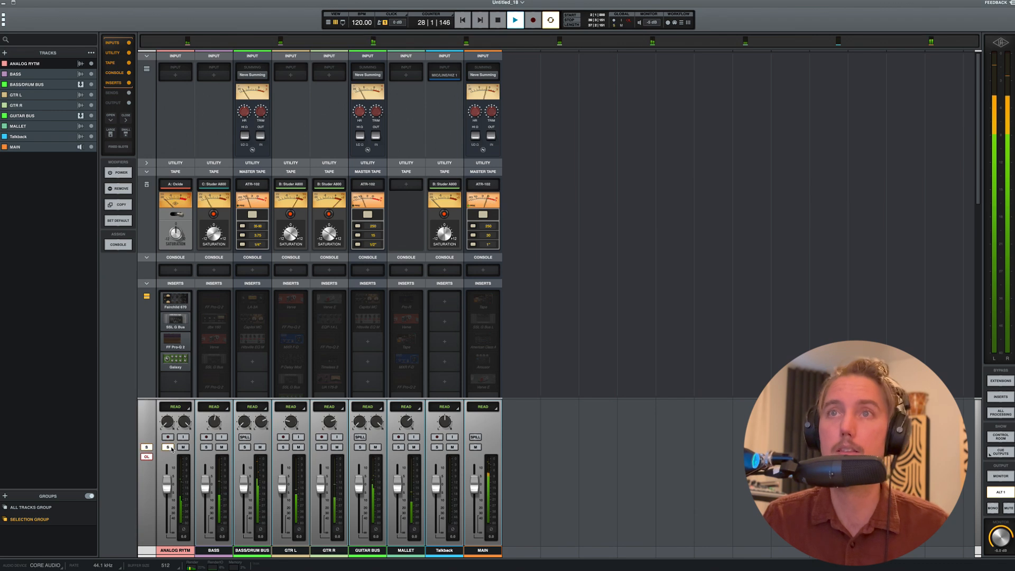
right_click(179, 321)
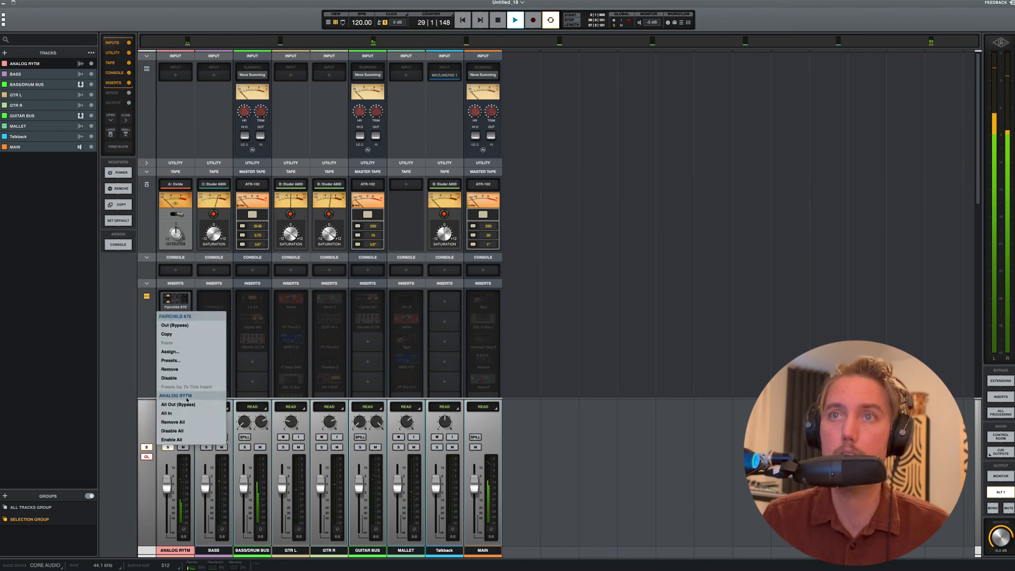
left_click(180, 430)
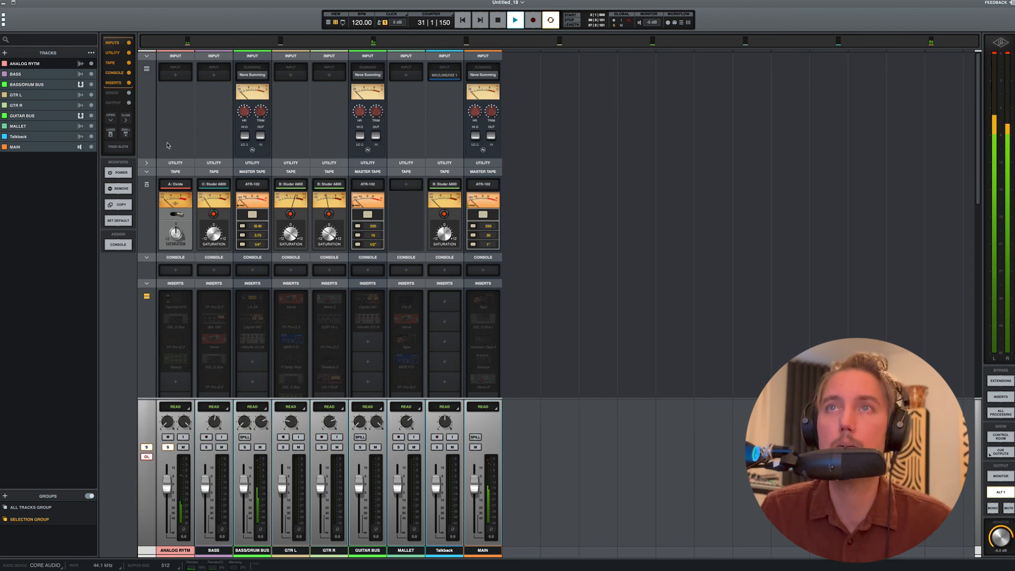
Examine the Oxide tape settings on ANALOG RYTM, including its presets and available machines, keep Oxide selected, and close the settings.
left_click(176, 187)
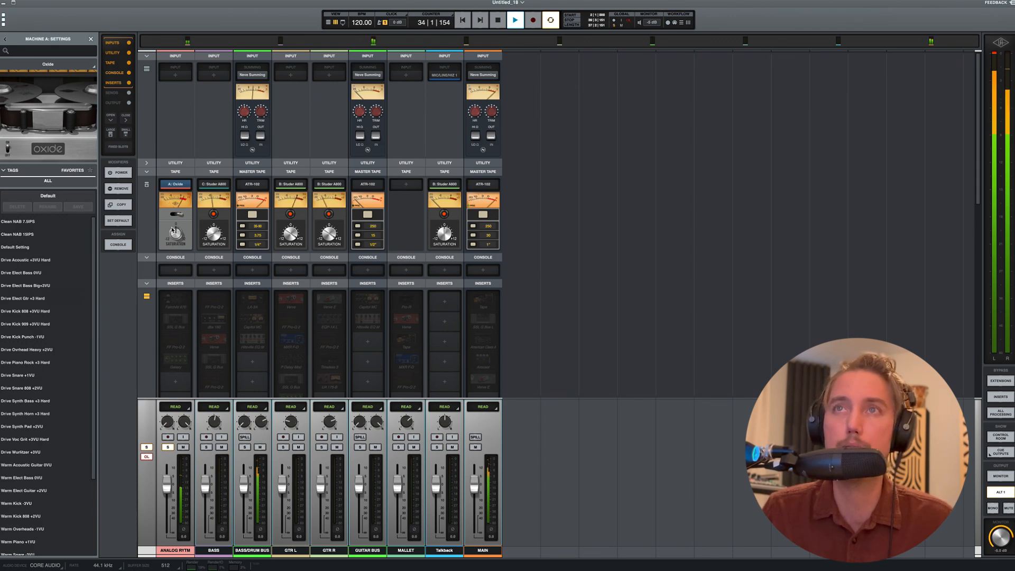
mouse_move(182, 189)
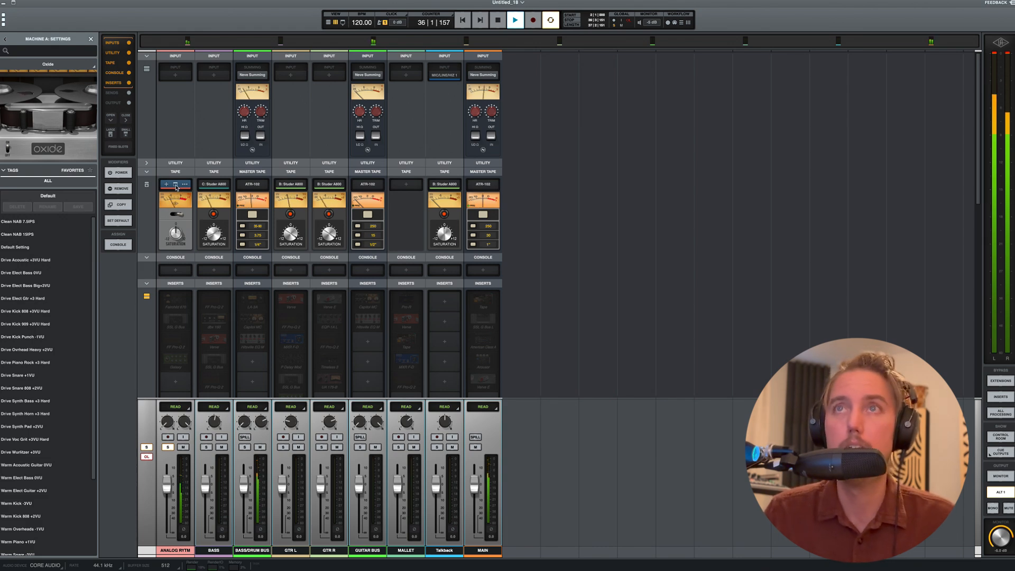
left_click(176, 187)
left_click(176, 188)
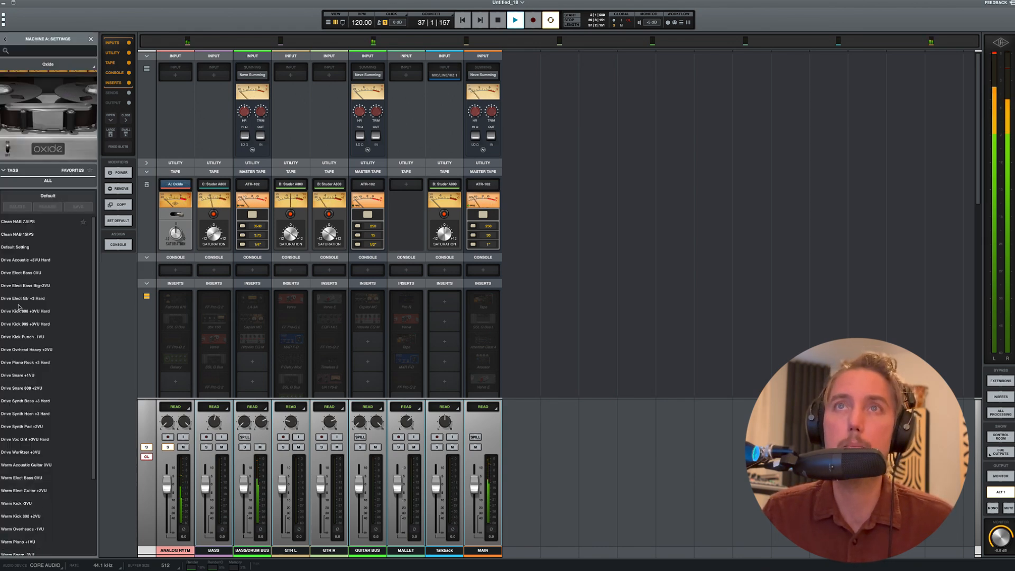
scroll(50, 355, "down", 4)
scroll(39, 509, "up", 4)
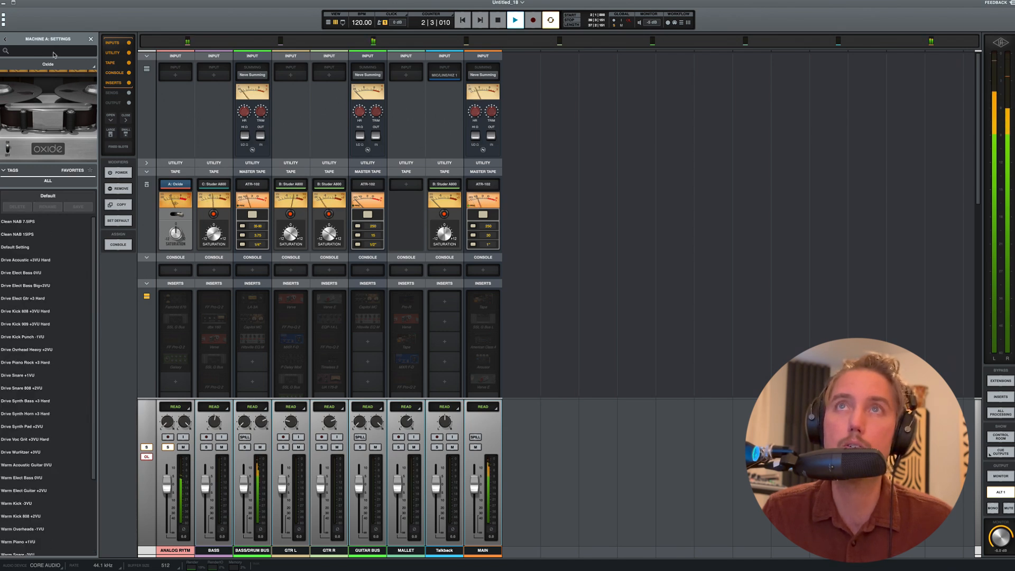
left_click(93, 68)
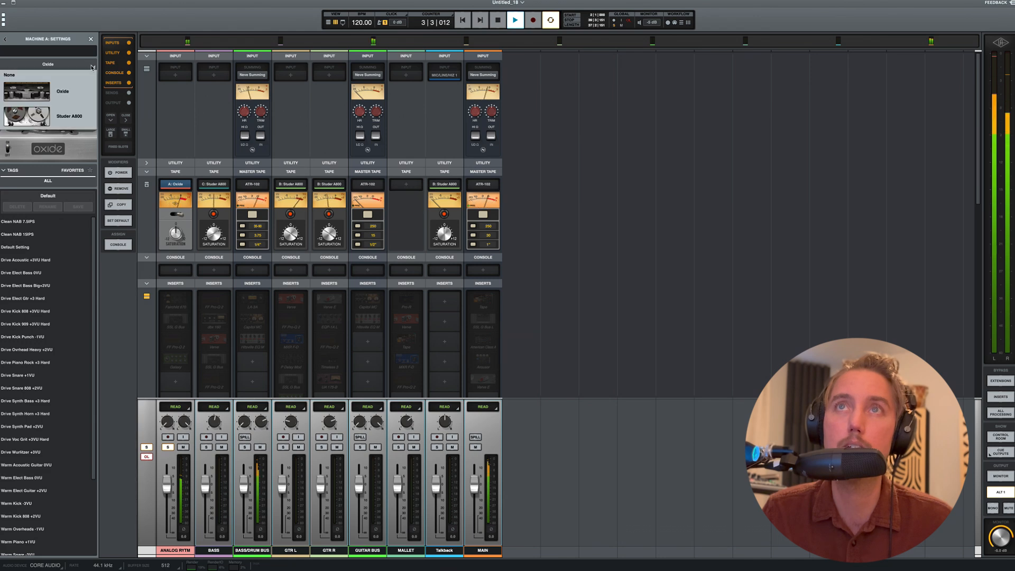
left_click(63, 91)
left_click(91, 38)
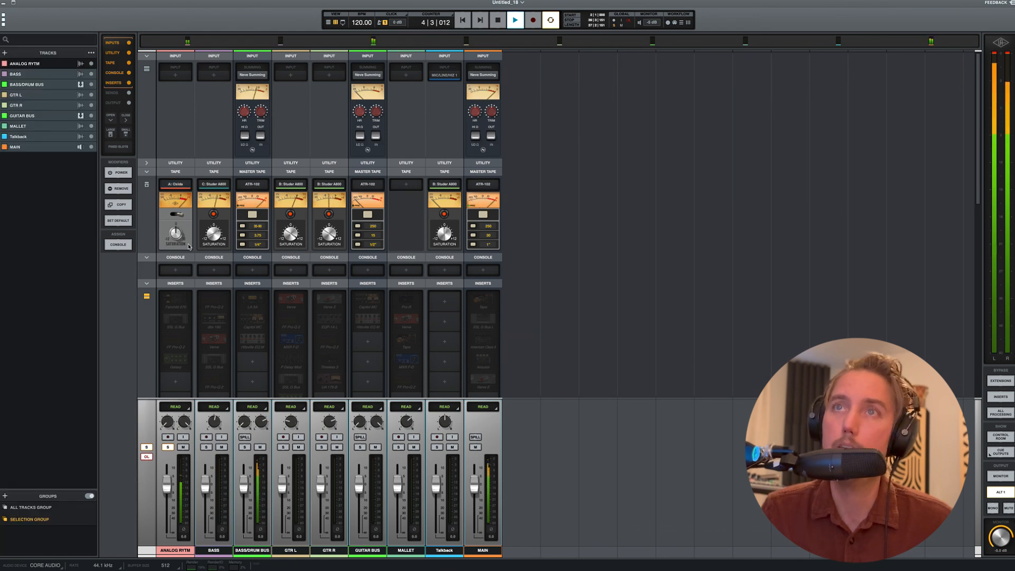
Compare the ANALOG RYTM track with its Oxide tape machine switched off and back on.
scroll(188, 246, "down", 1)
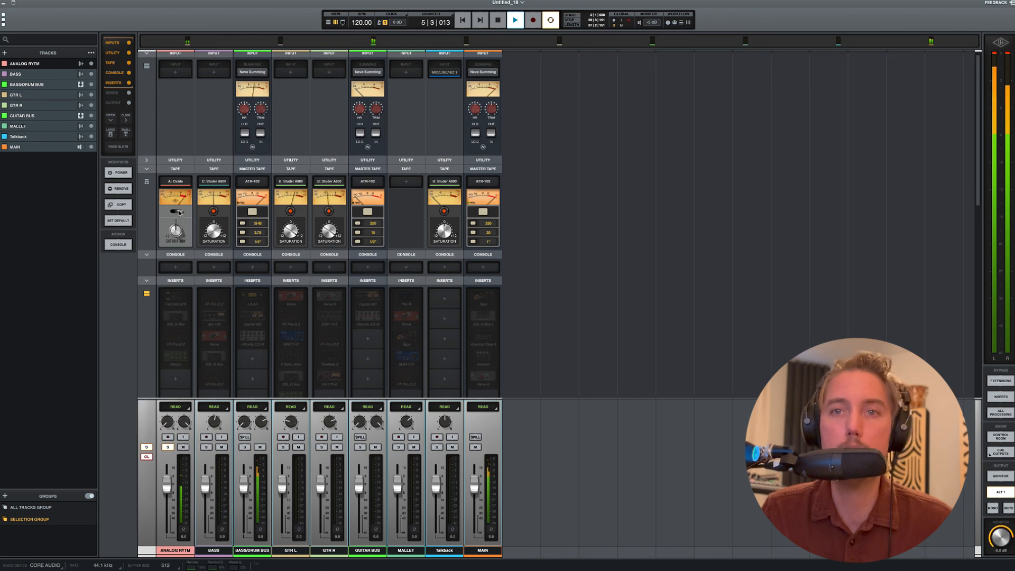
scroll(179, 212, "down", 1)
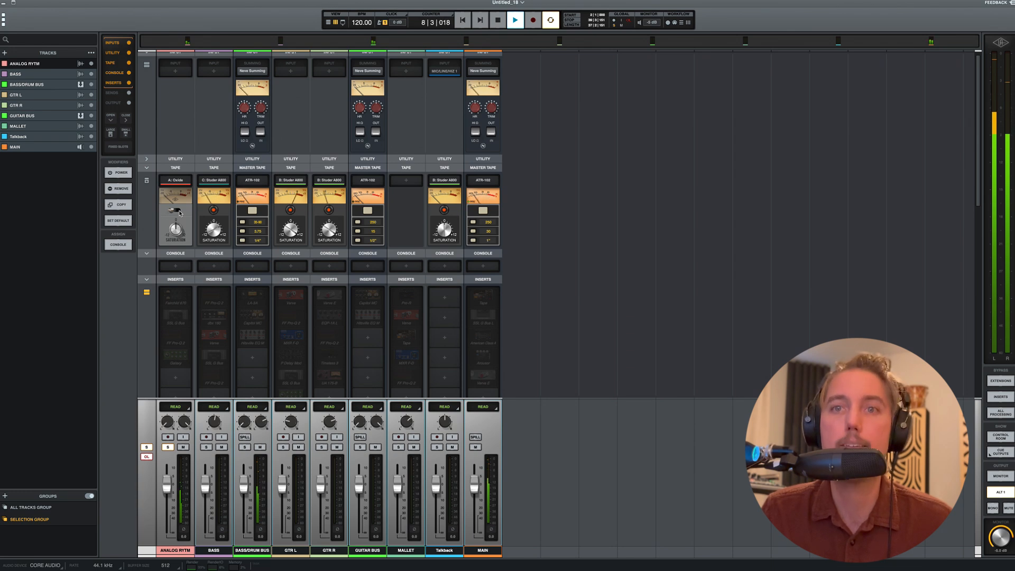
scroll(179, 213, "up", 1)
scroll(171, 212, "down", 2)
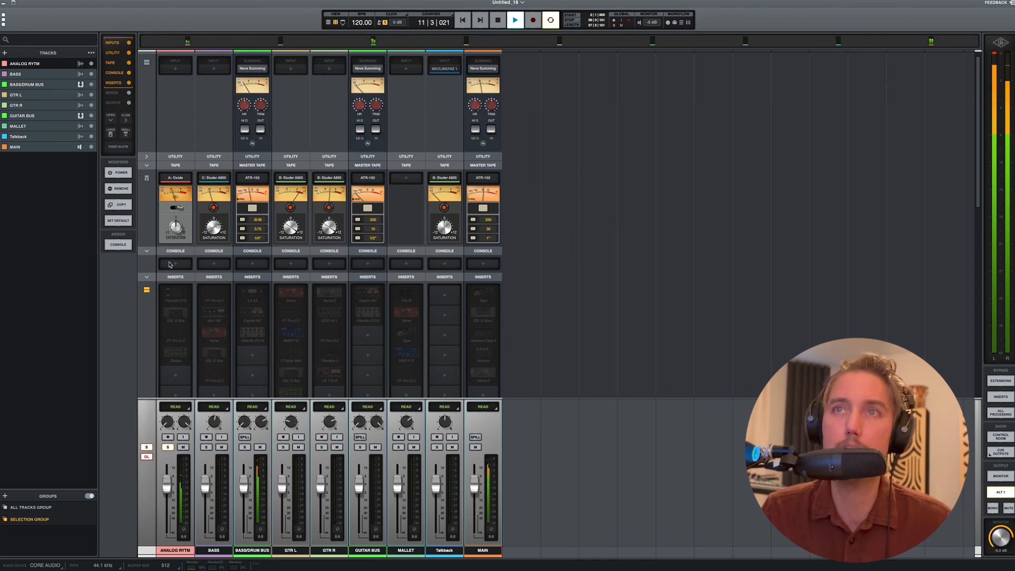
scroll(170, 267, "up", 2)
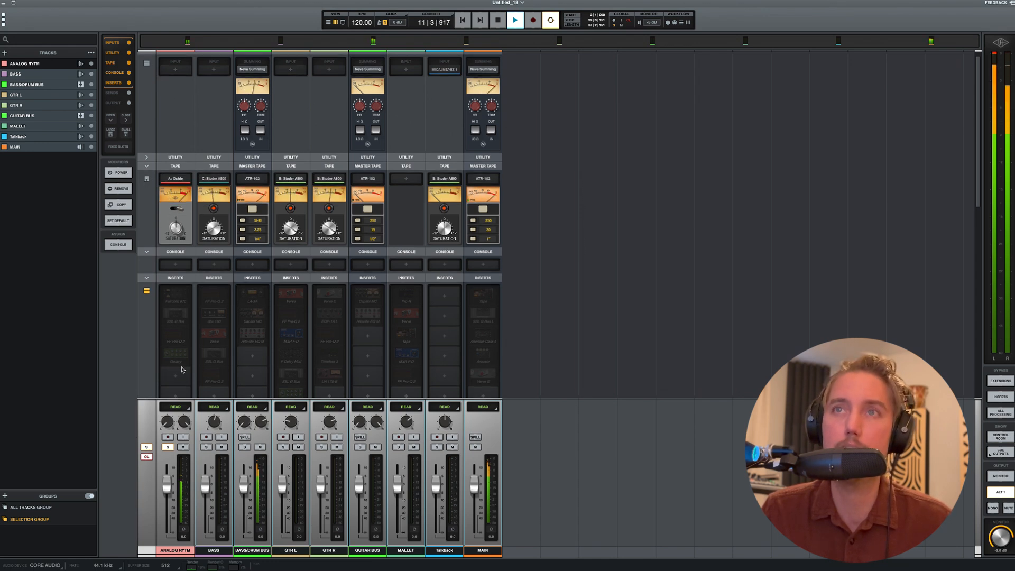
Stop playback and enable only the Fairchild 670 insert on the ANALOG RYTM track.
right_click(178, 299)
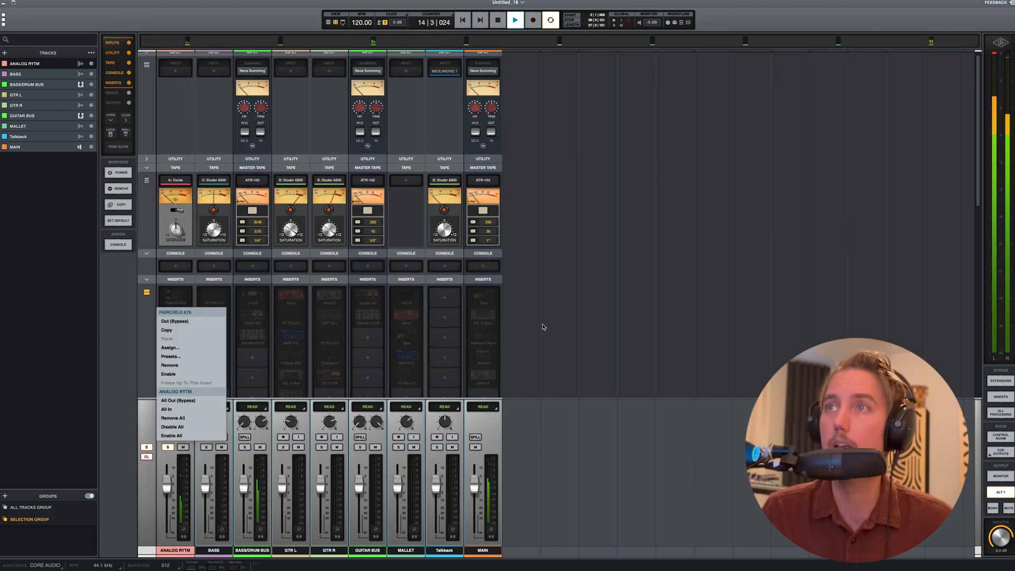
left_click(178, 310)
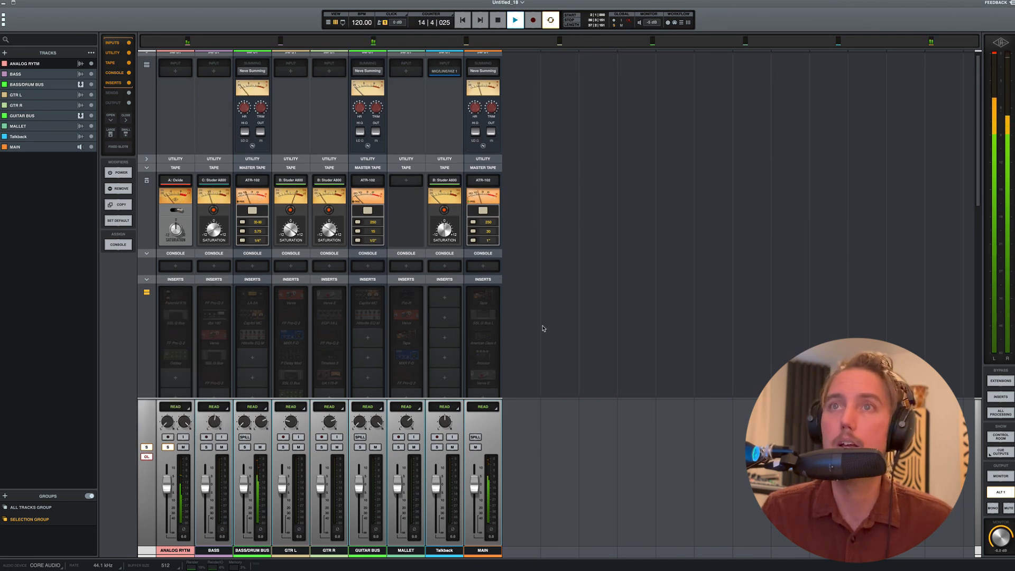
right_click(179, 297)
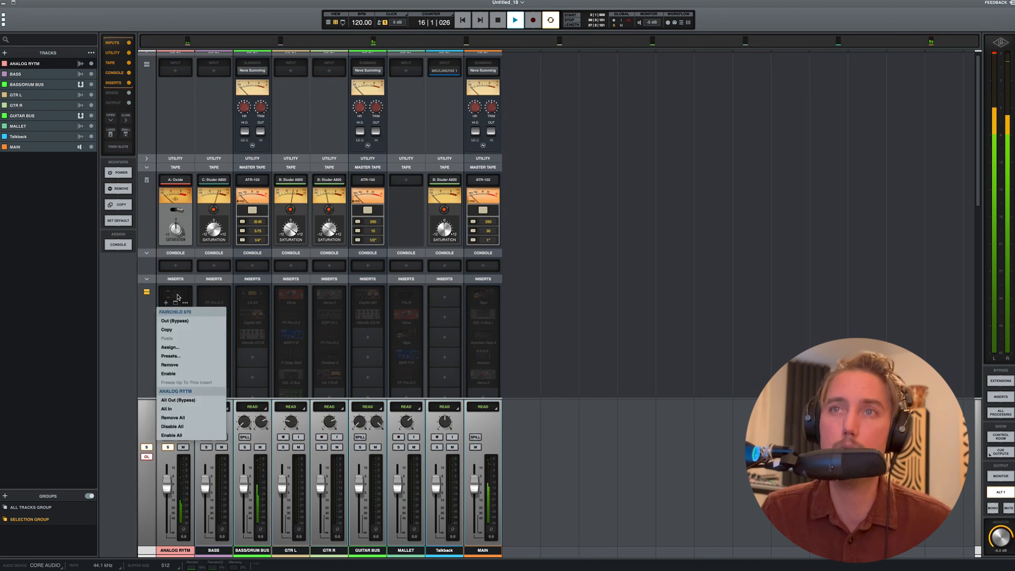
left_click(511, 22)
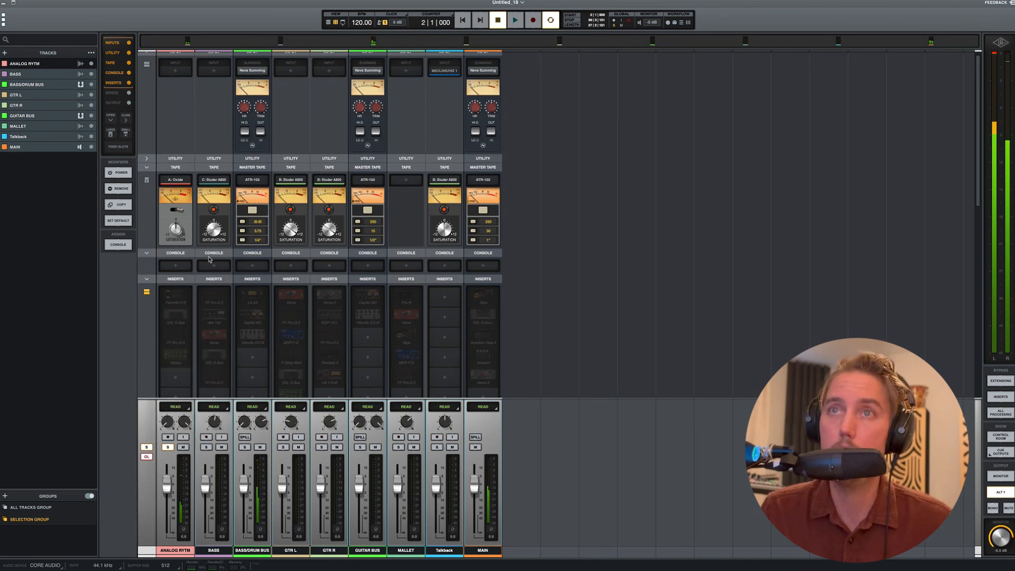
right_click(175, 298)
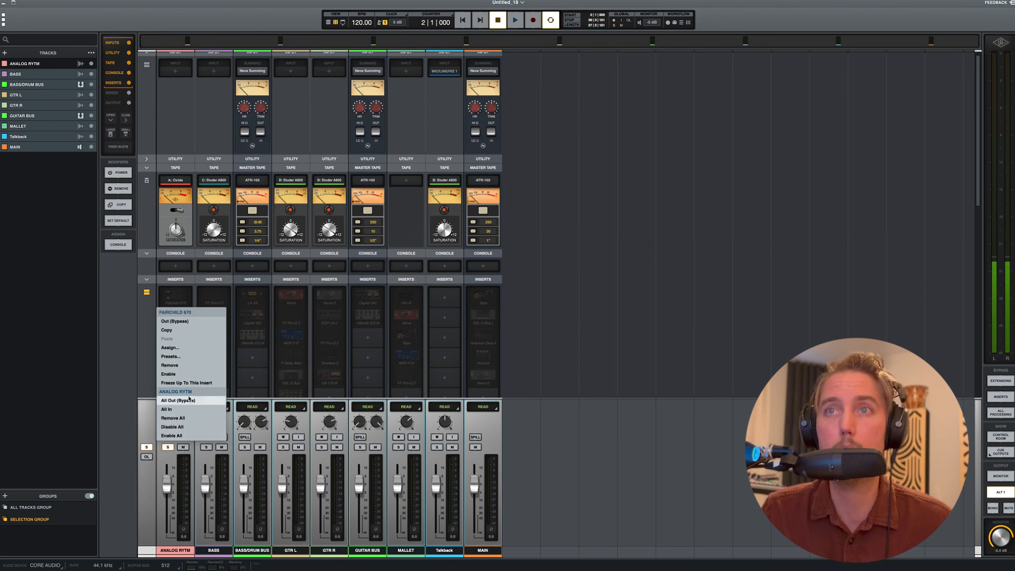
left_click(186, 374)
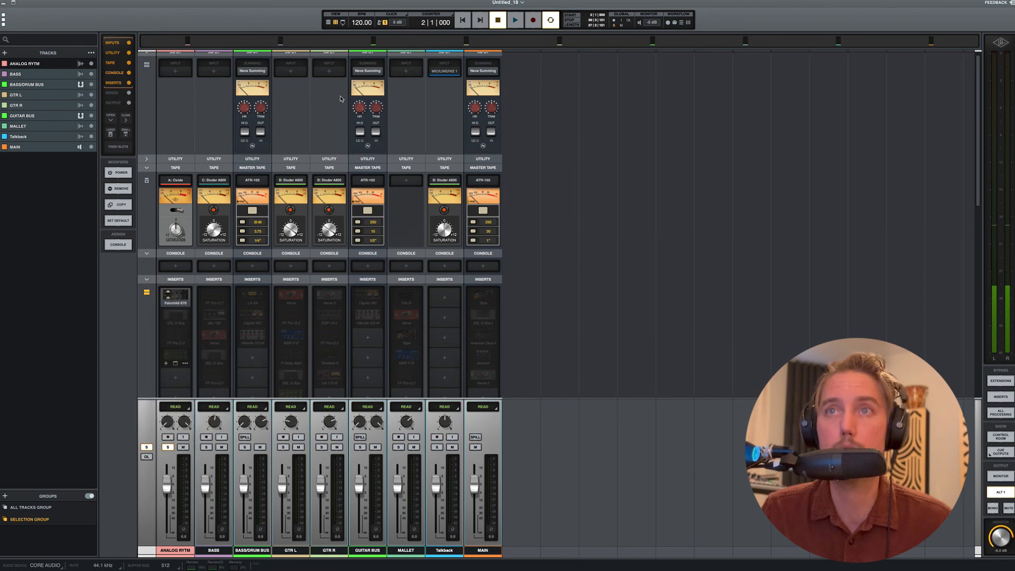
Restart playback and open the Fairchild 670 on ANALOG RYTM, placing its window over the mixer.
left_click(515, 20)
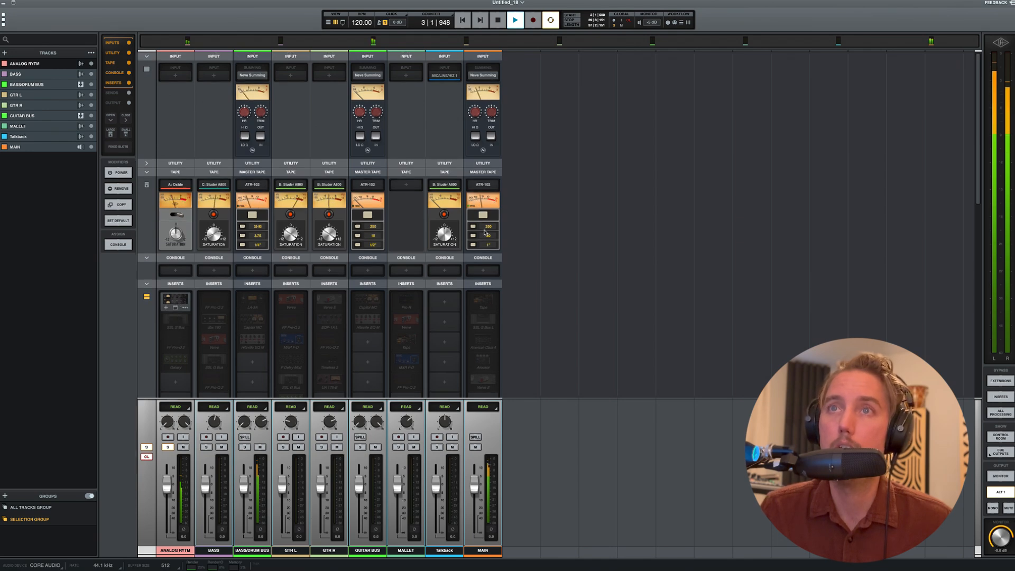
left_click(175, 306)
left_click_drag(546, 100, 405, 113)
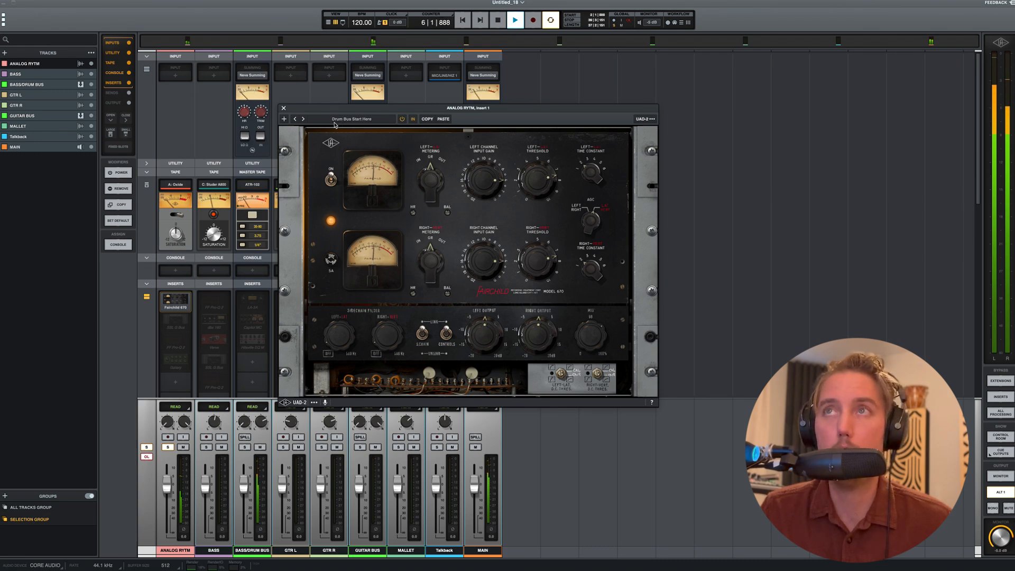
mouse_move(346, 109)
left_mouse_down()
mouse_move(597, 175)
mouse_move(571, 153)
mouse_move(371, 154)
mouse_move(308, 135)
mouse_move(374, 106)
mouse_move(352, 111)
left_mouse_up()
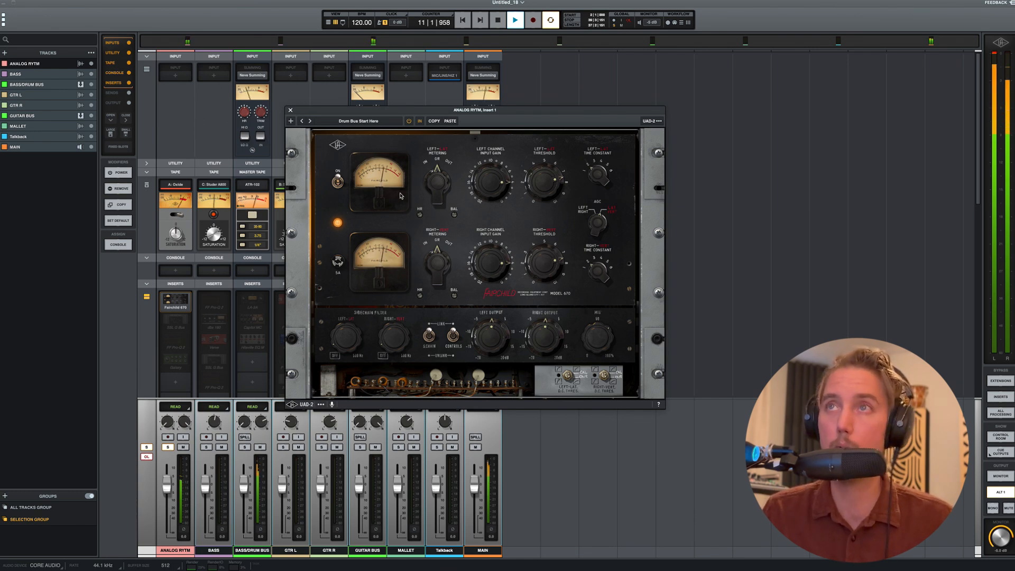
Compare the drums with the Fairchild 670 bypassed and active, ending with it active and playback stopped.
left_click(419, 122)
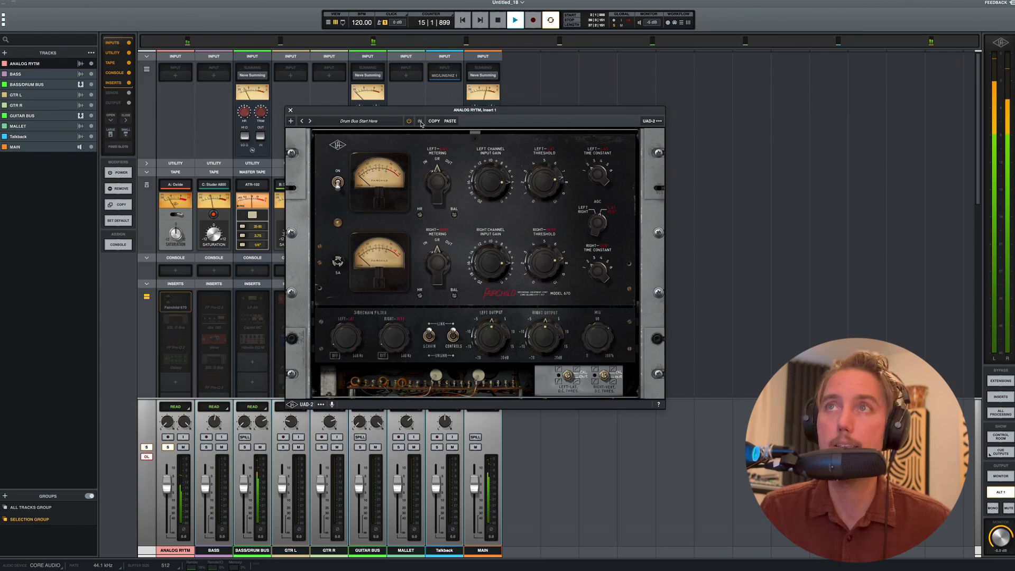
left_click(420, 122)
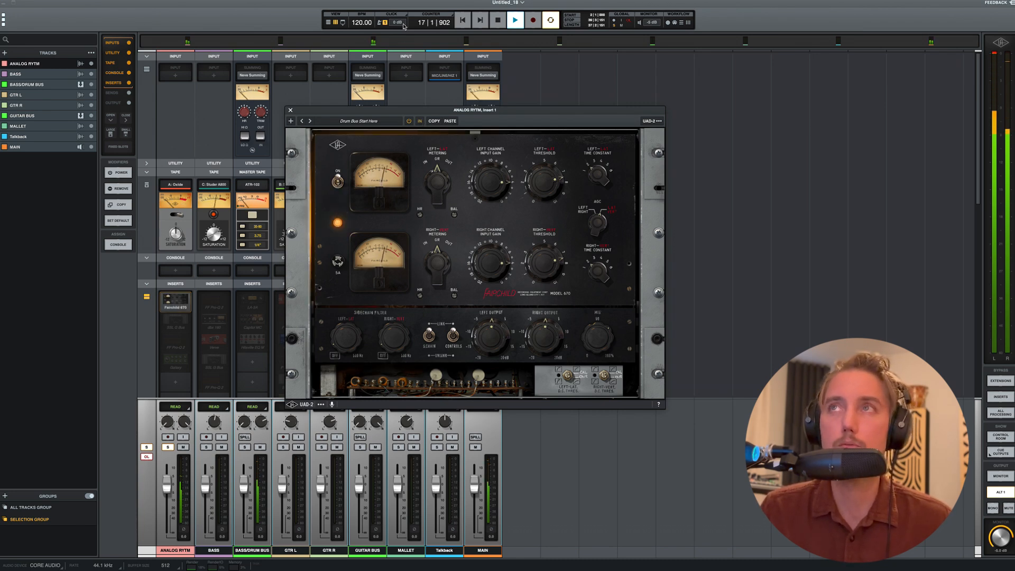
left_click(498, 20)
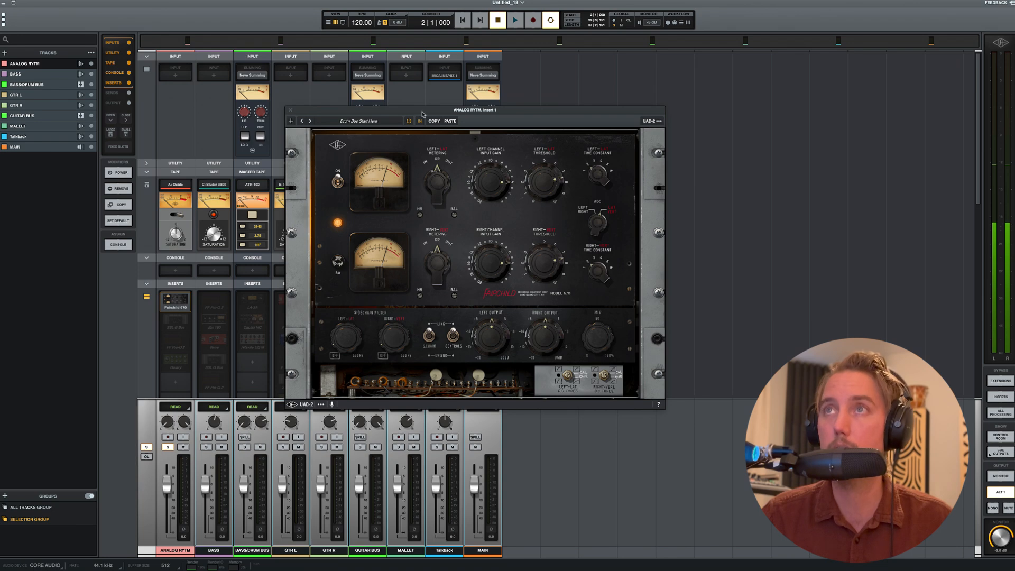
Move the Fairchild 670 window clear of the mixer channels and enable the SSL G Bus Compressor insert on ANALOG RYTM.
left_click_drag(420, 113, 649, 100)
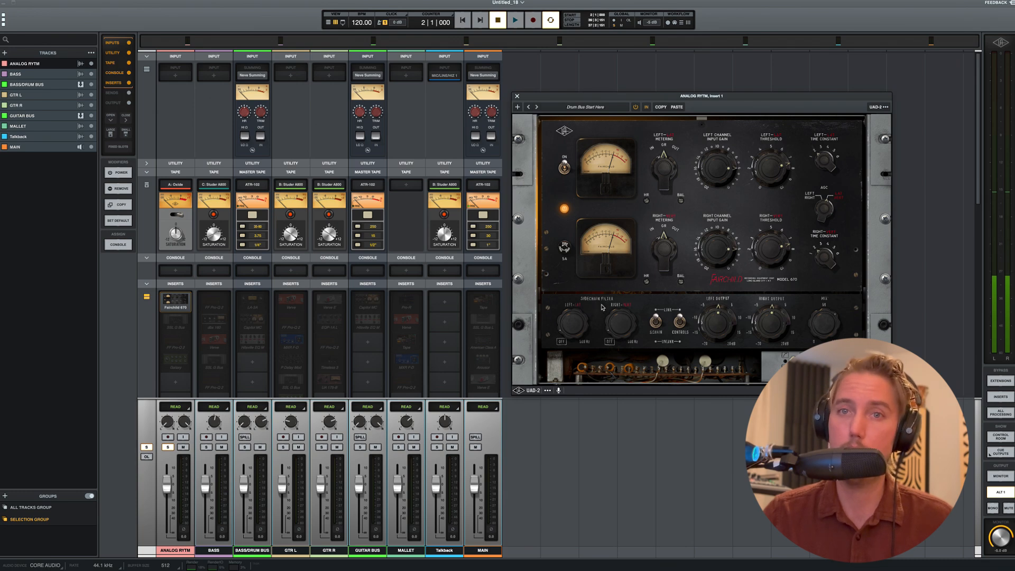
left_click(182, 326)
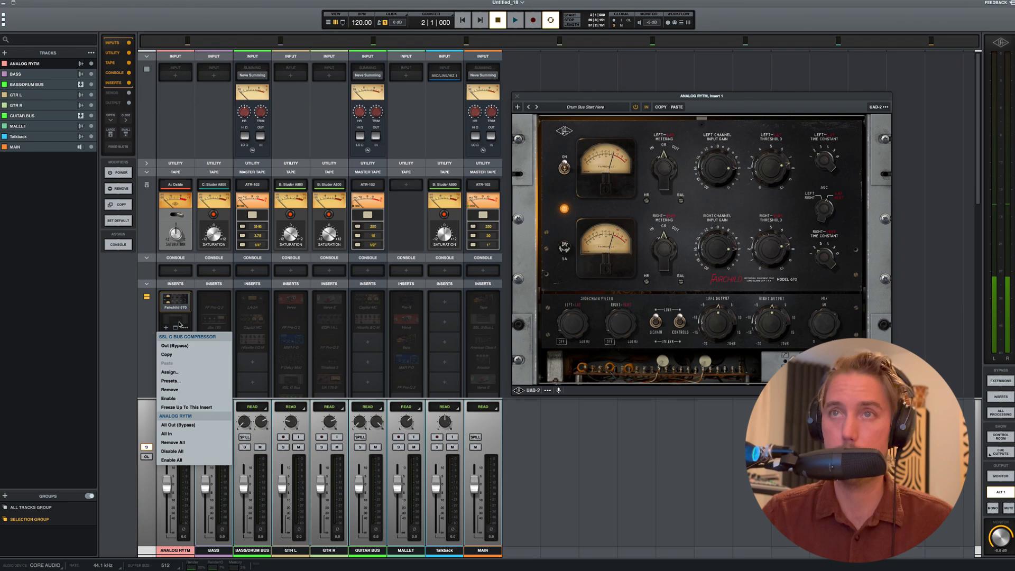
left_click(179, 401)
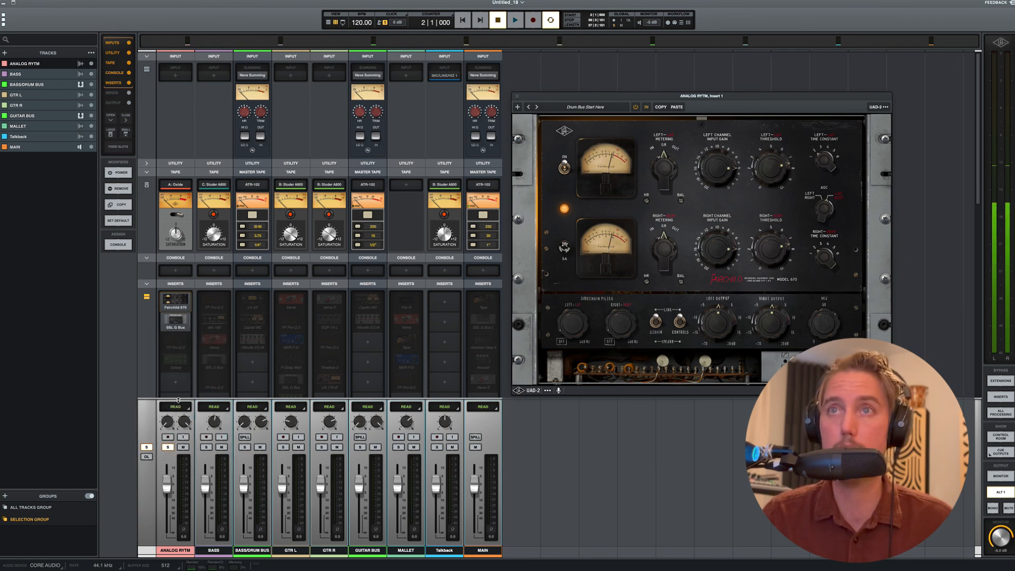
Replace the Fairchild 670 window with the SSL G Bus Compressor, placed beside the mixer, and open its preset browser.
left_click(181, 324)
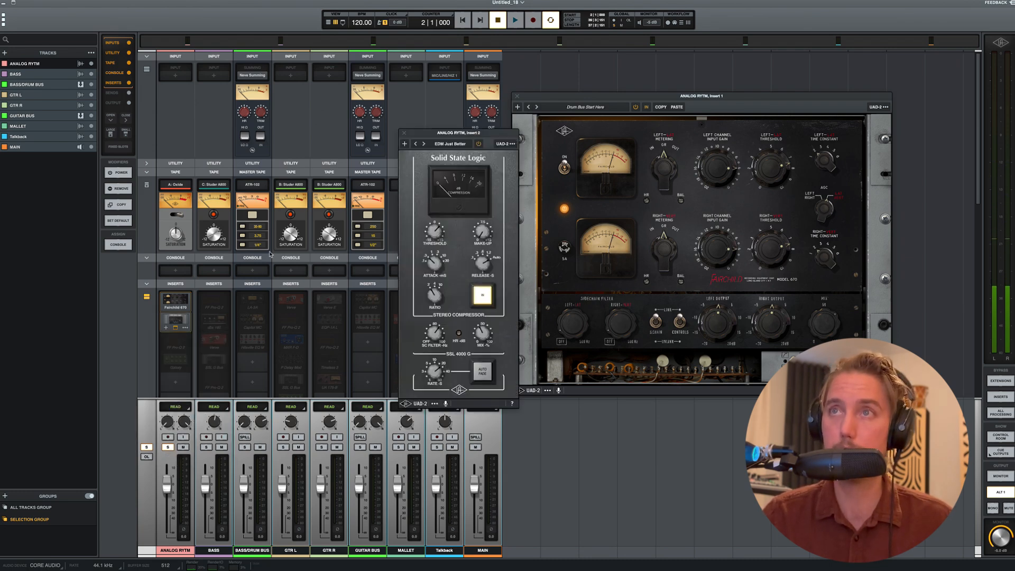
left_click(518, 98)
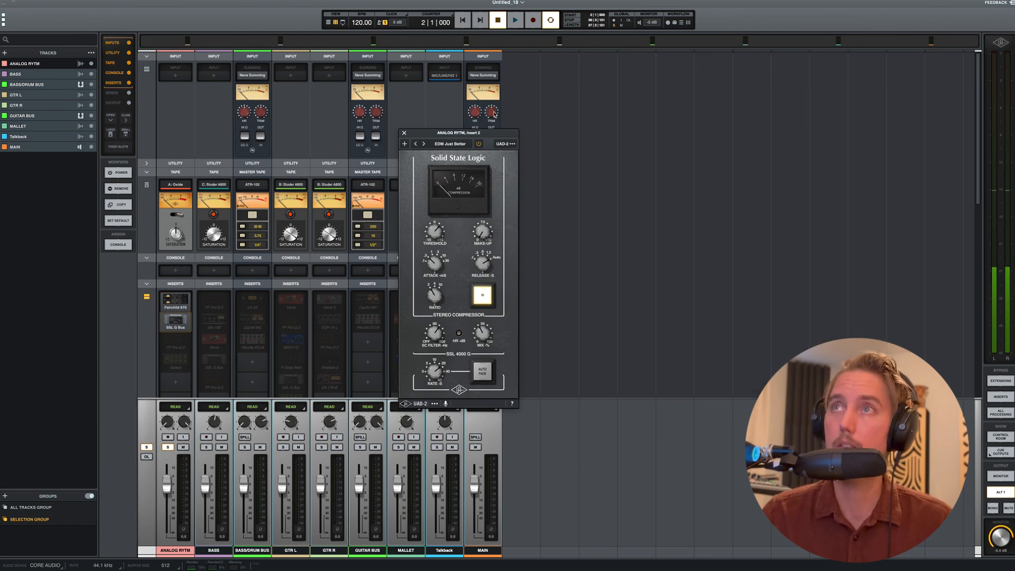
left_click_drag(478, 130, 598, 98)
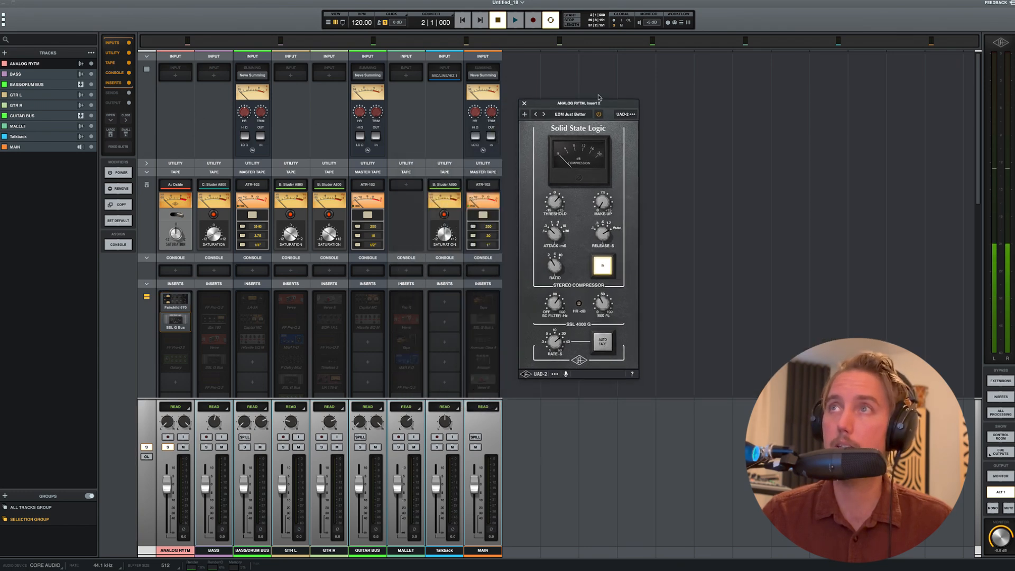
left_click(570, 116)
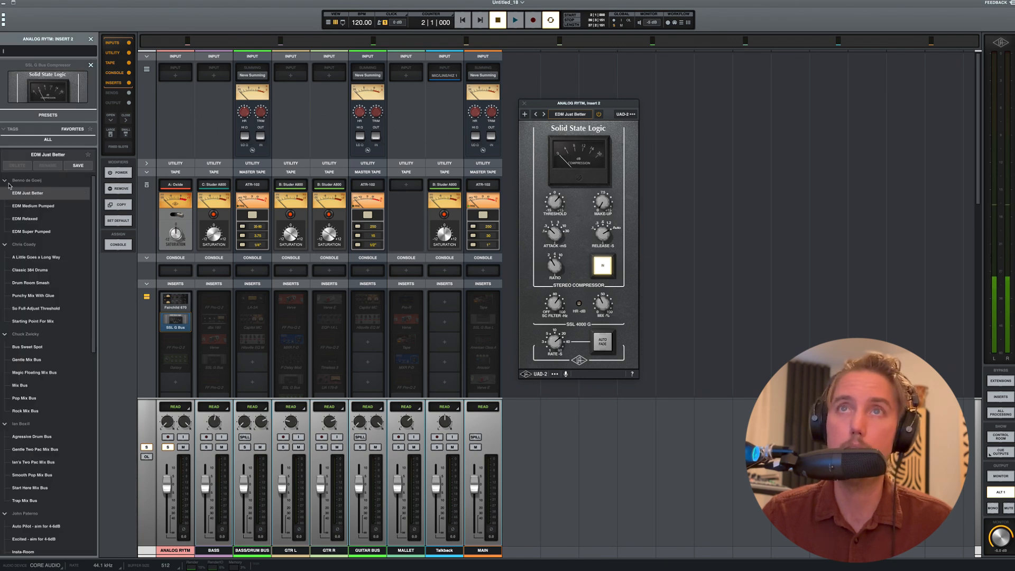
Close the SSL G Bus Compressor window with its preset browser, and play the session with ANALOG RYTM selected and soloed.
left_click(90, 64)
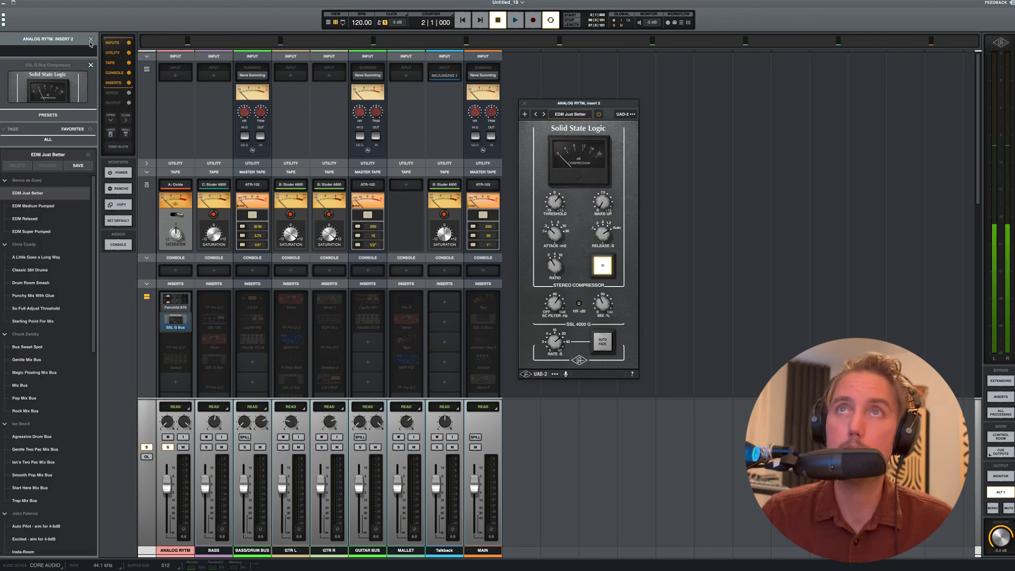
left_click(524, 103)
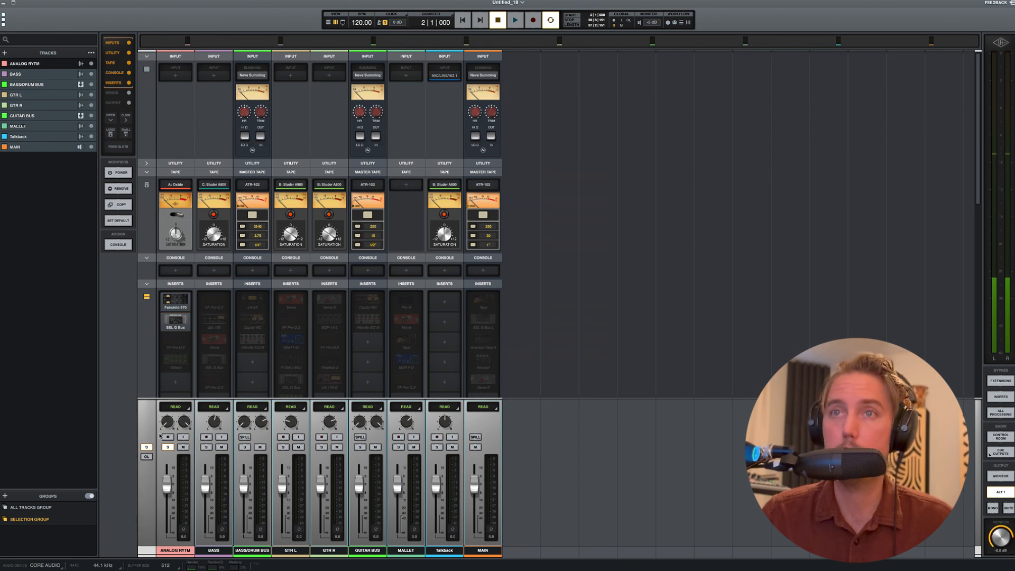
left_click(513, 22)
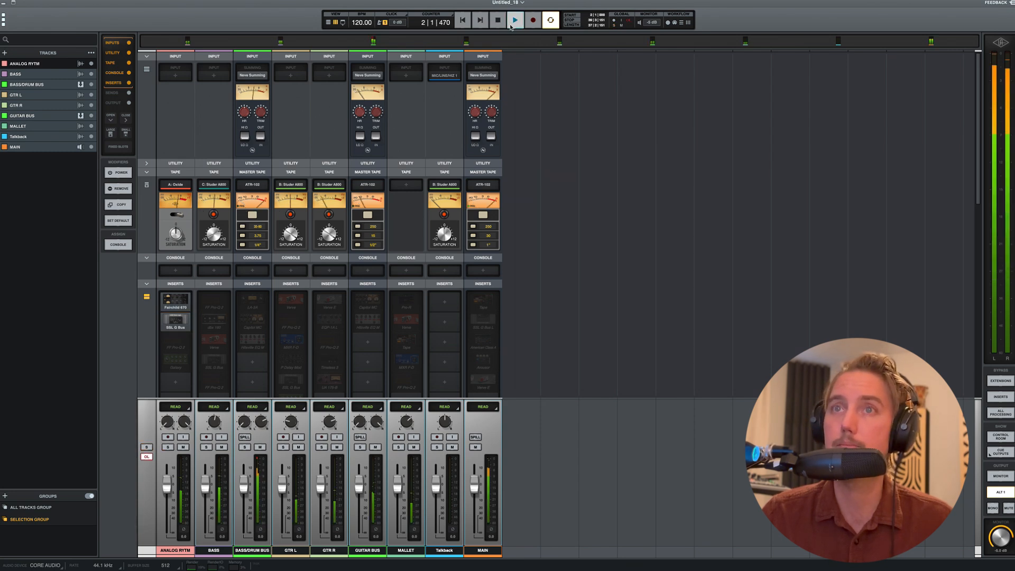
left_click(167, 447)
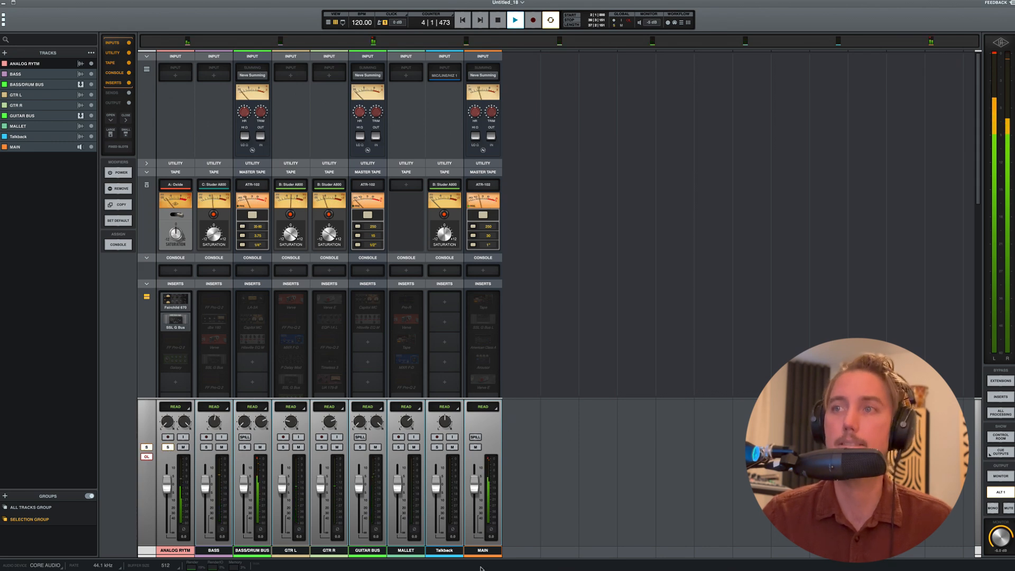
left_click(175, 550)
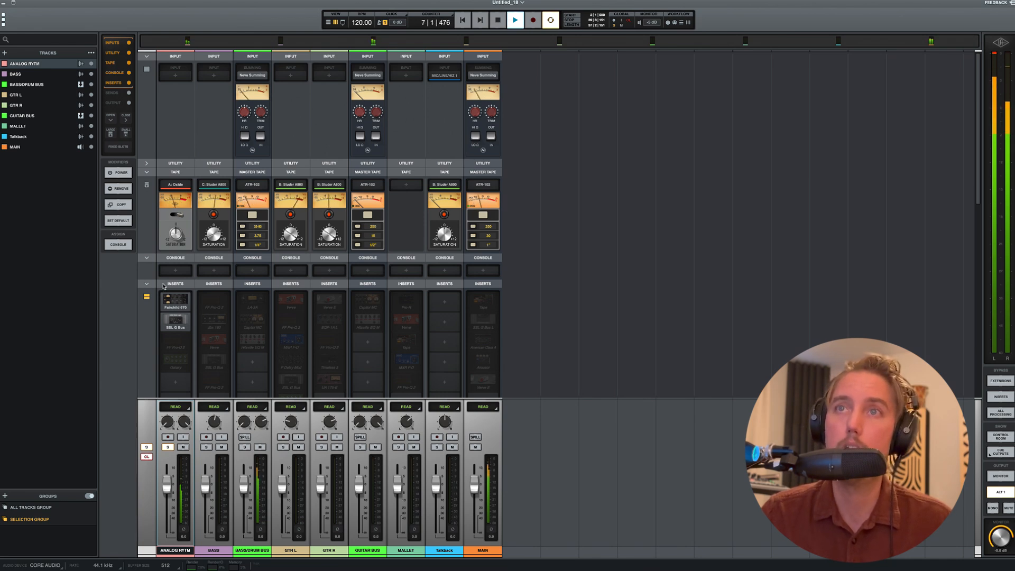
Reopen the SSL G Bus Compressor on ANALOG RYTM, compare the drums with it bypassed and active, and close it.
left_click(176, 320)
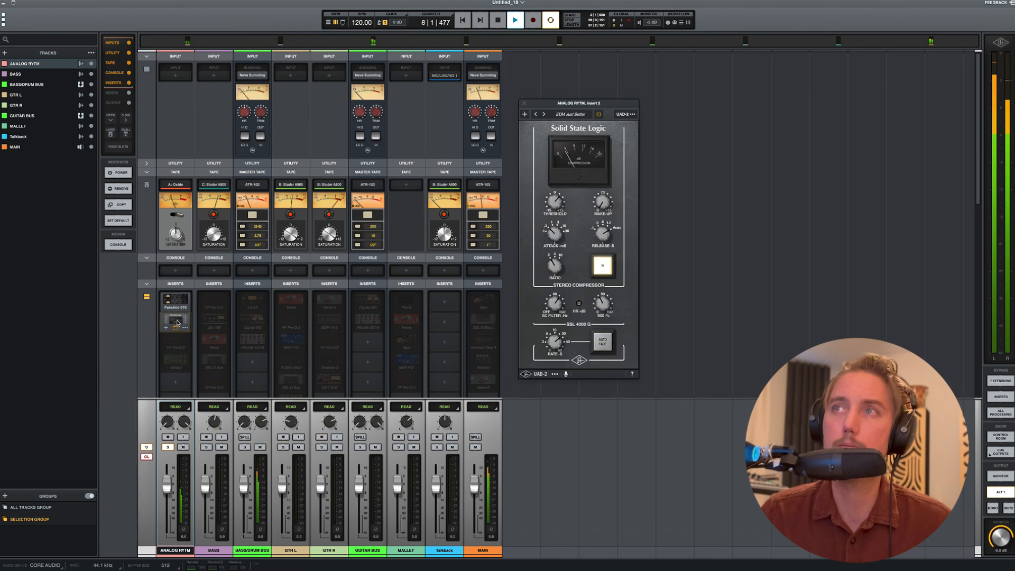
left_click(598, 115)
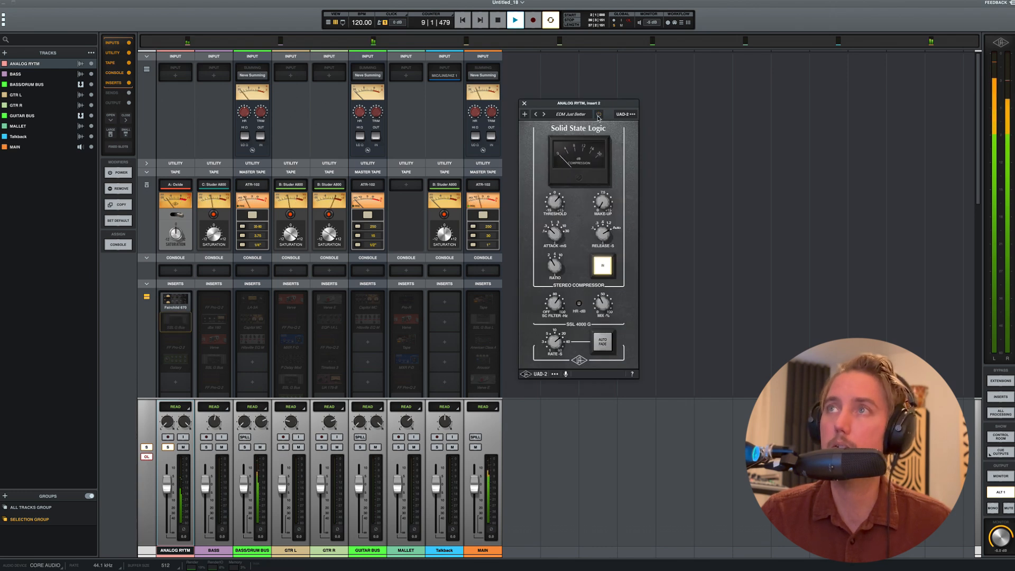
left_click(598, 115)
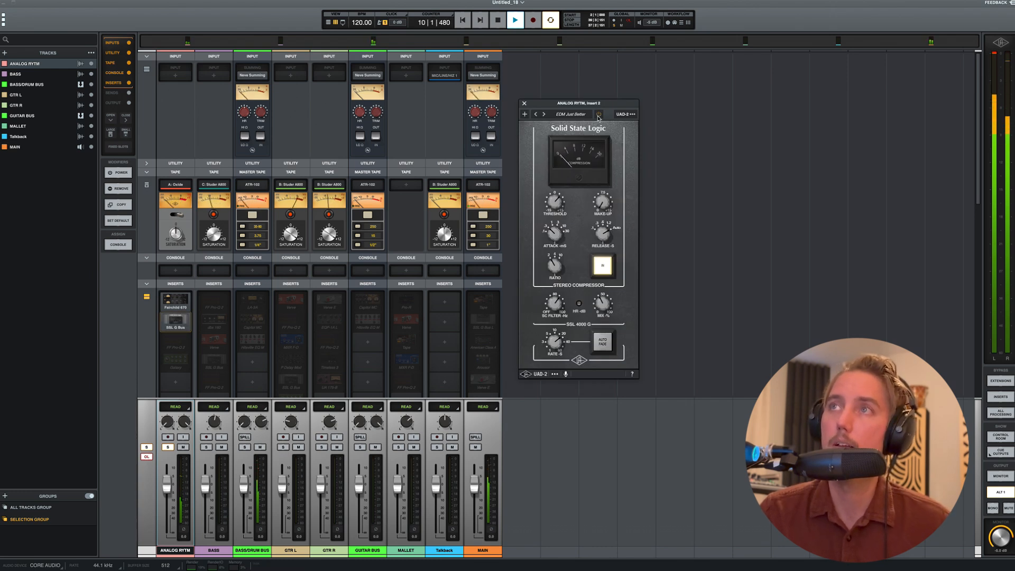
left_click(525, 103)
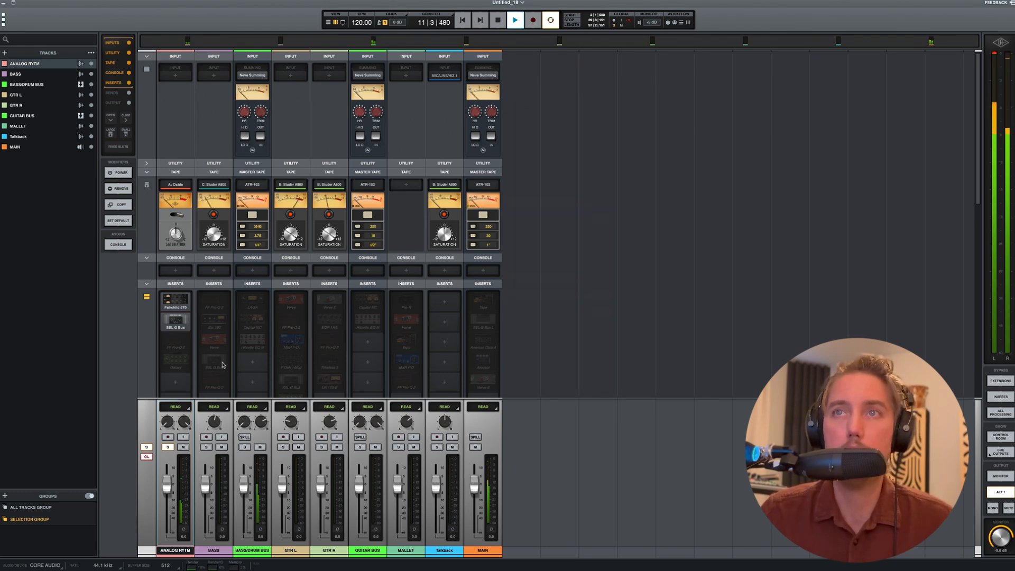
Open the FabFilter Pro-Q 2 insert on ANALOG RYTM and enable it.
left_click(174, 339)
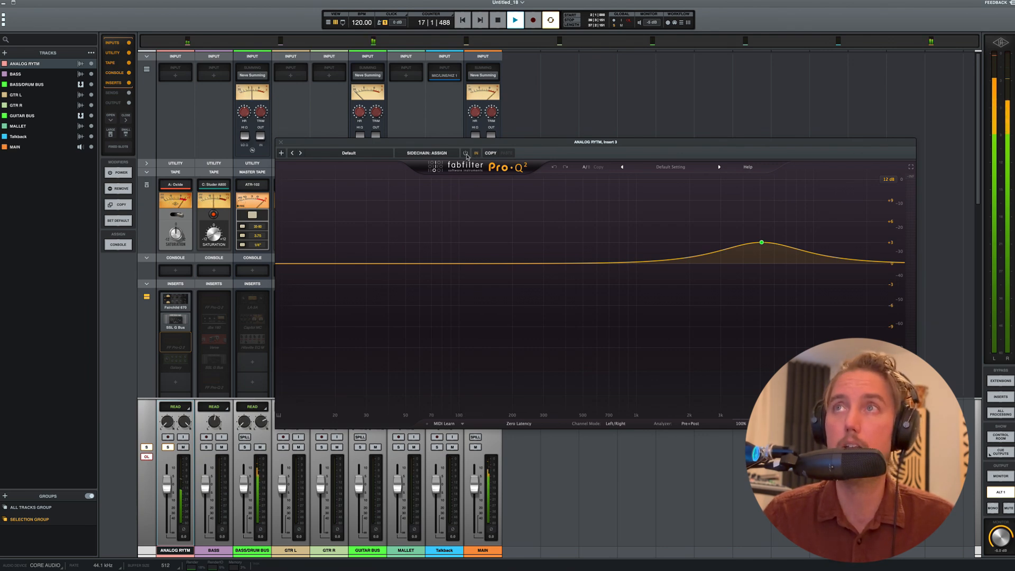
mouse_move(767, 244)
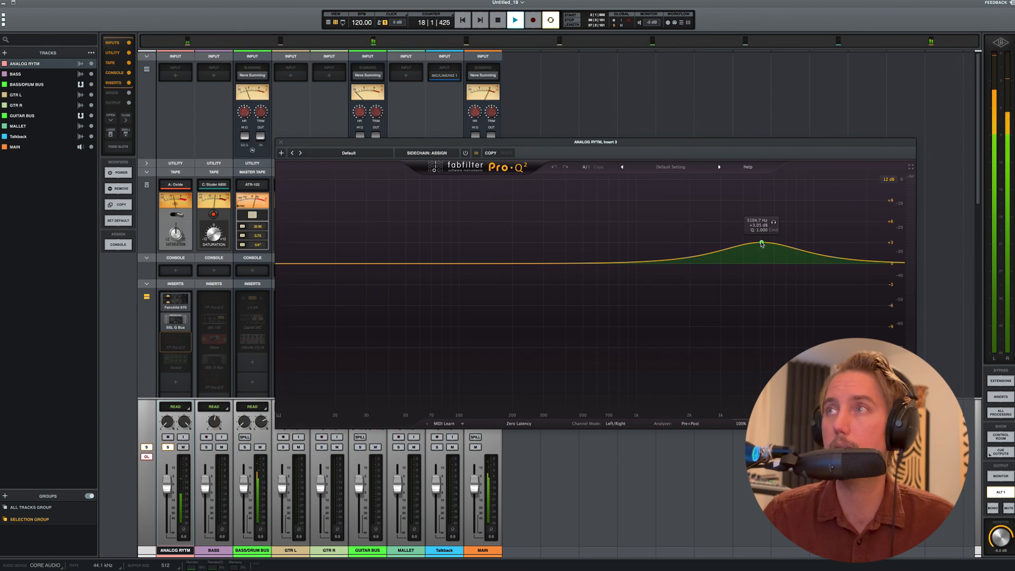
left_click(465, 154)
mouse_move(761, 244)
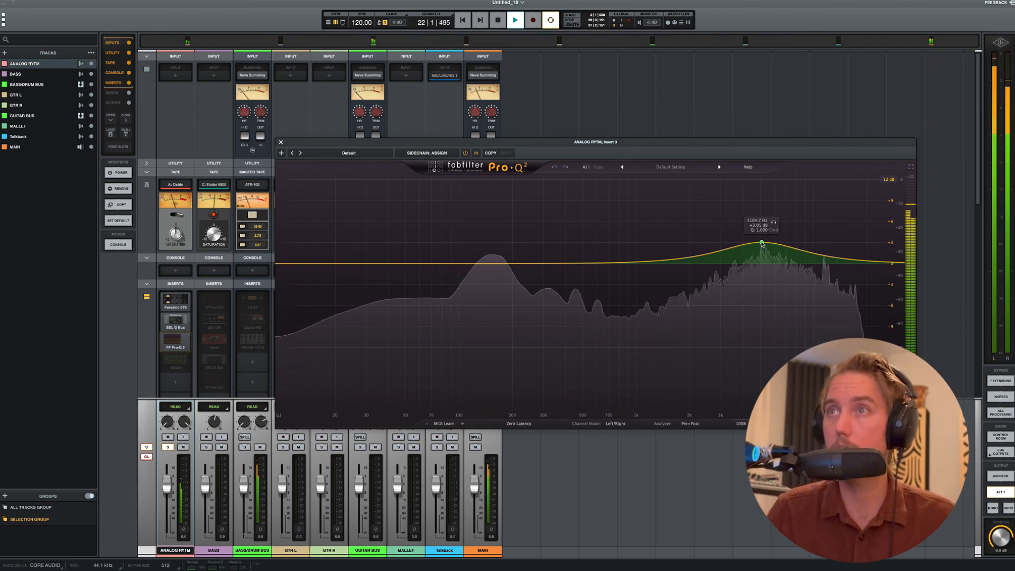
Compare the drums with and without the Pro-Q 2 high-frequency boost, and close the equalizer window.
left_click(475, 155)
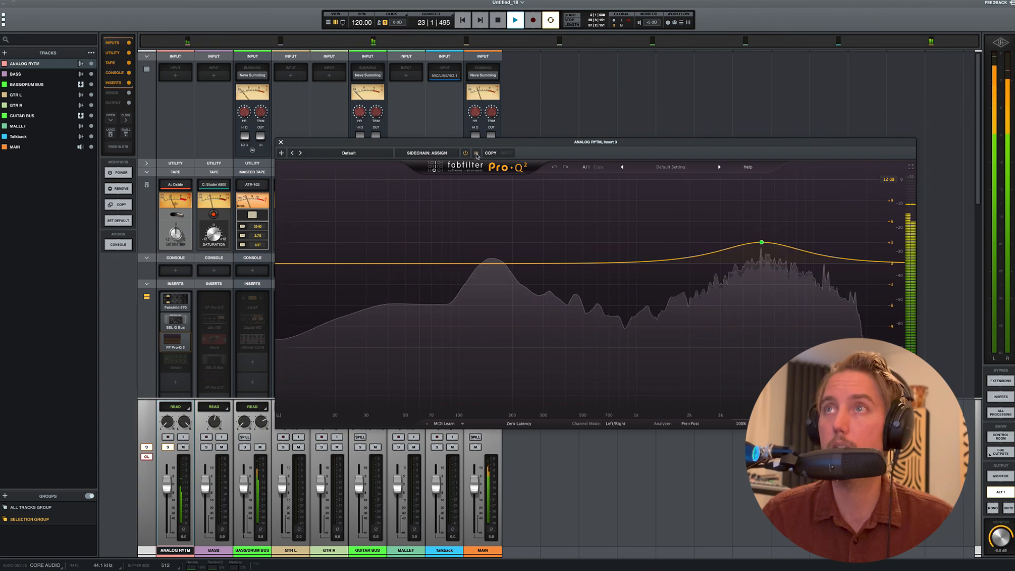
left_click(476, 154)
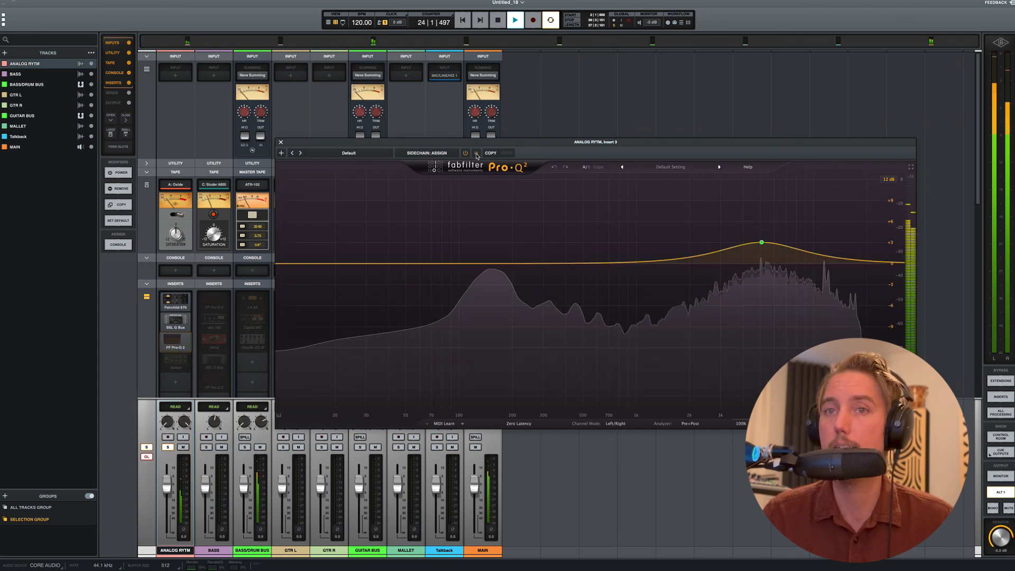
left_click(281, 143)
Open the Galaxy Tape Echo insert on ANALOG RYTM, place its window beside the mixer and enable it.
mouse_move(176, 348)
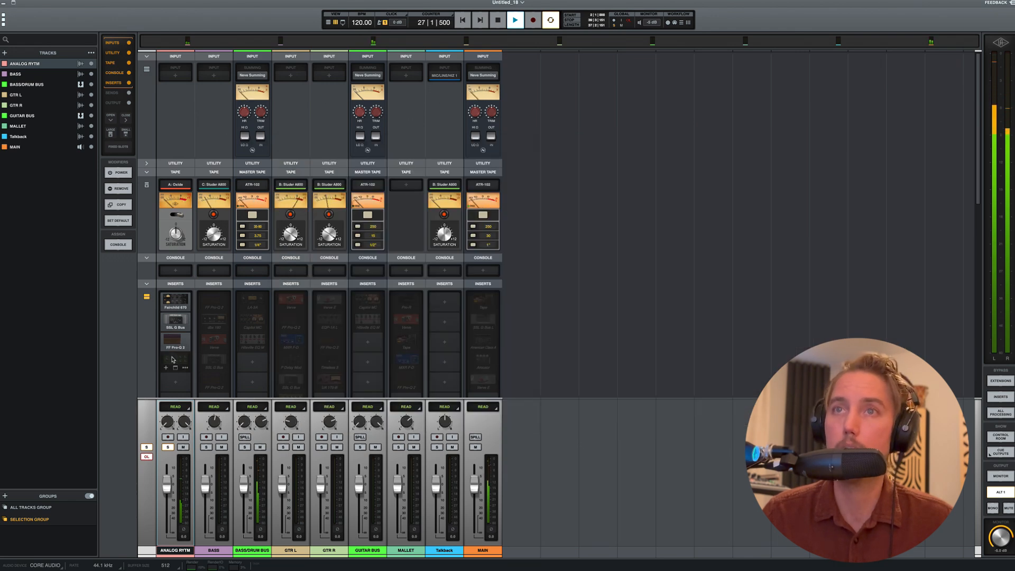
left_click(171, 359)
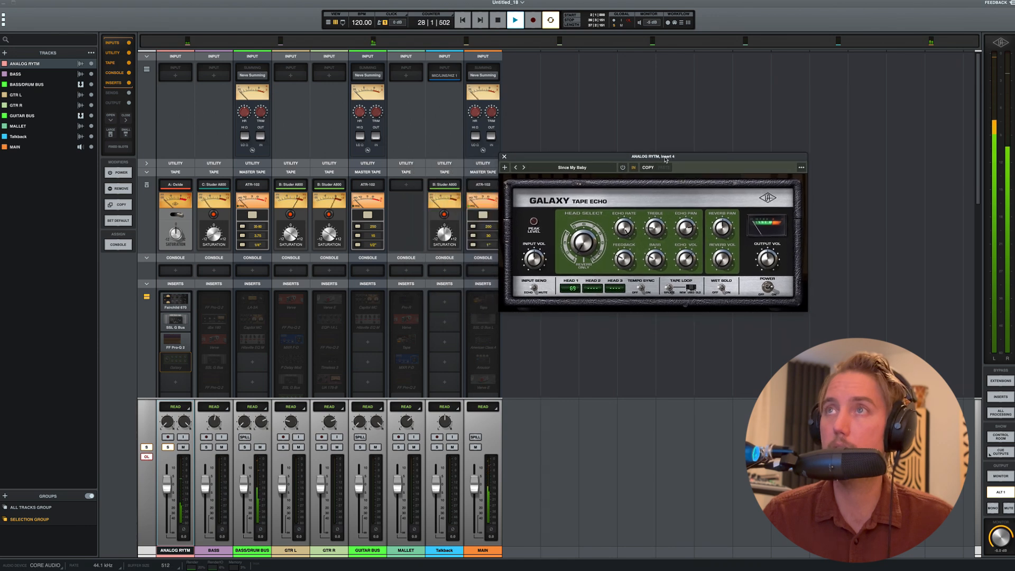
left_click_drag(664, 160, 680, 157)
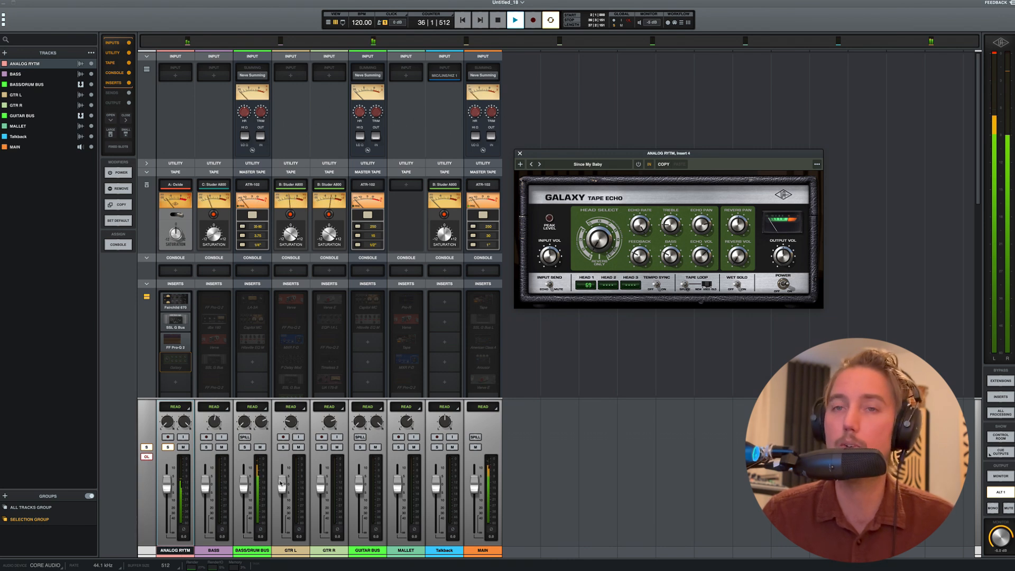
left_click(638, 166)
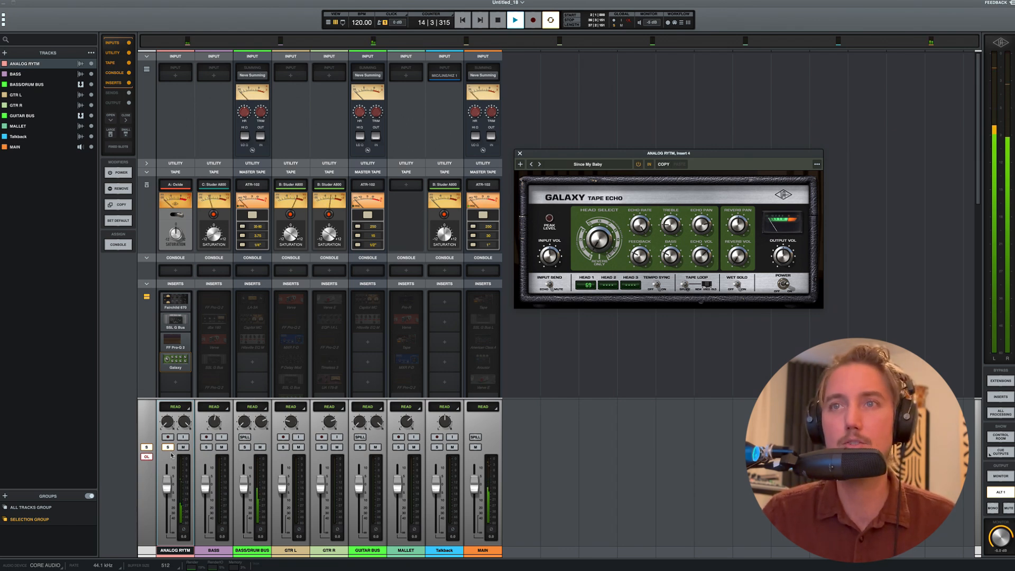
Switch the solo from ANALOG RYTM to BASS, close the Galaxy Tape Echo and enable the Studer A800 tape machine on BASS.
left_click(206, 447)
left_click(168, 447)
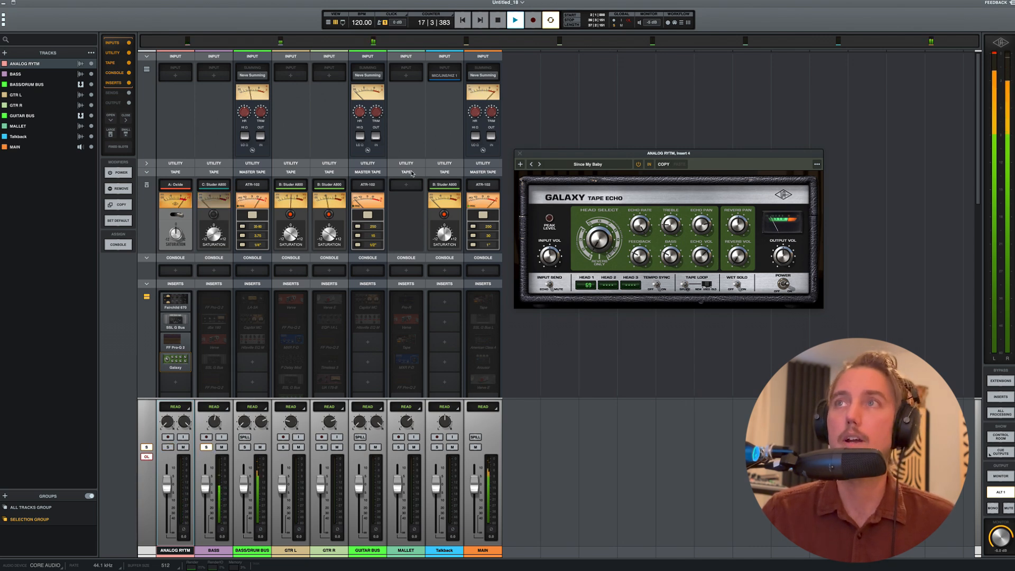
left_click(519, 154)
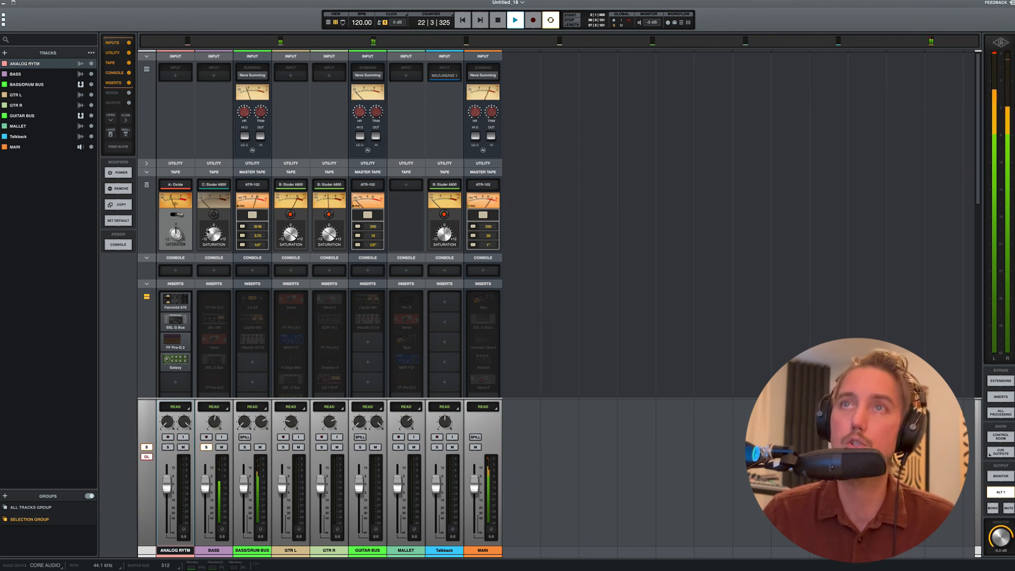
left_click(214, 217)
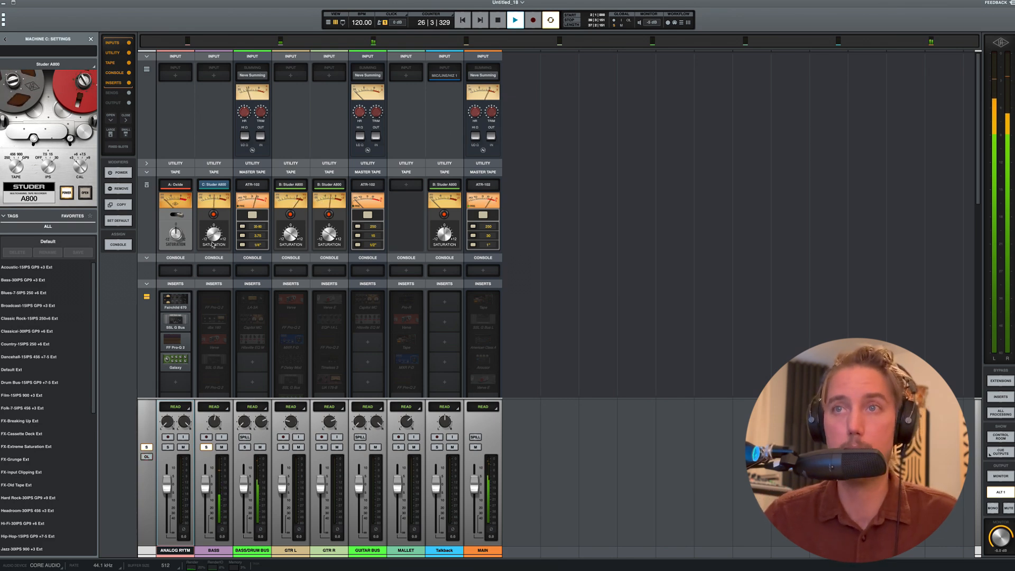
Open the FabFilter Pro-Q 2 insert on BASS and examine its low-cut band.
mouse_move(207, 315)
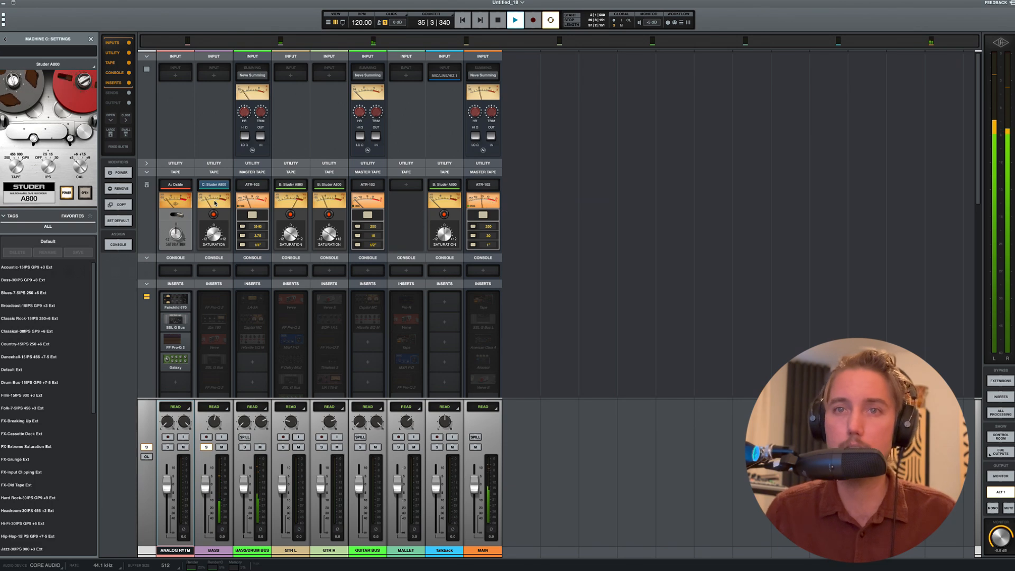
left_click(216, 303)
left_click_drag(358, 231, 374, 251)
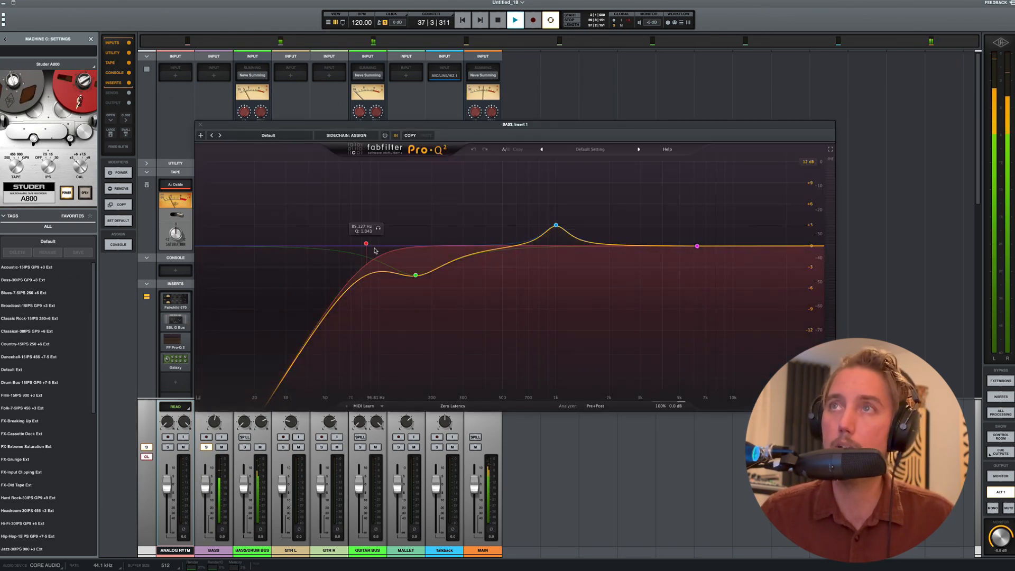
Briefly toggle the solo and mute of BASS to check it against the full mix.
left_click(206, 446)
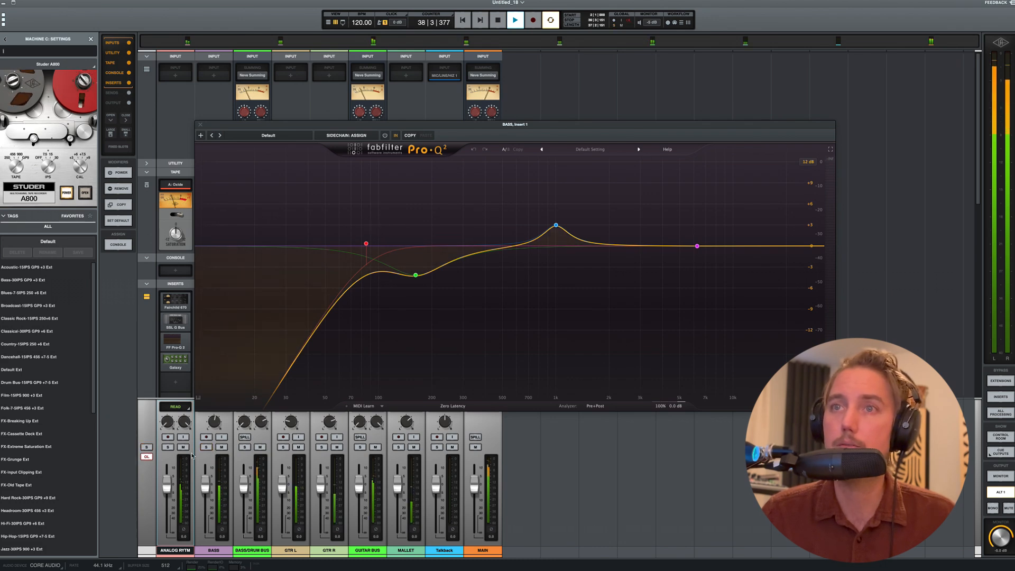
left_click(222, 447)
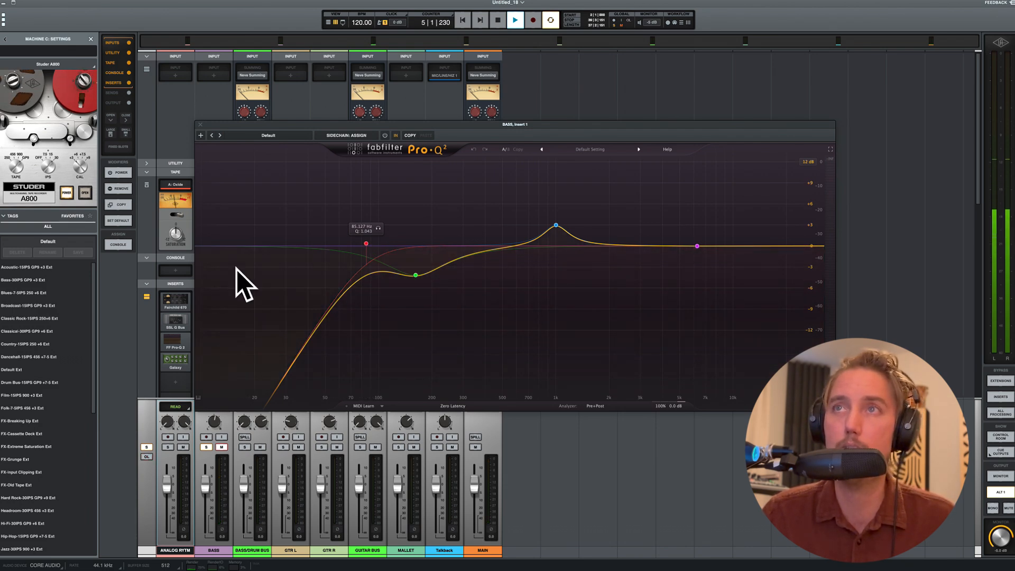
left_click(211, 449)
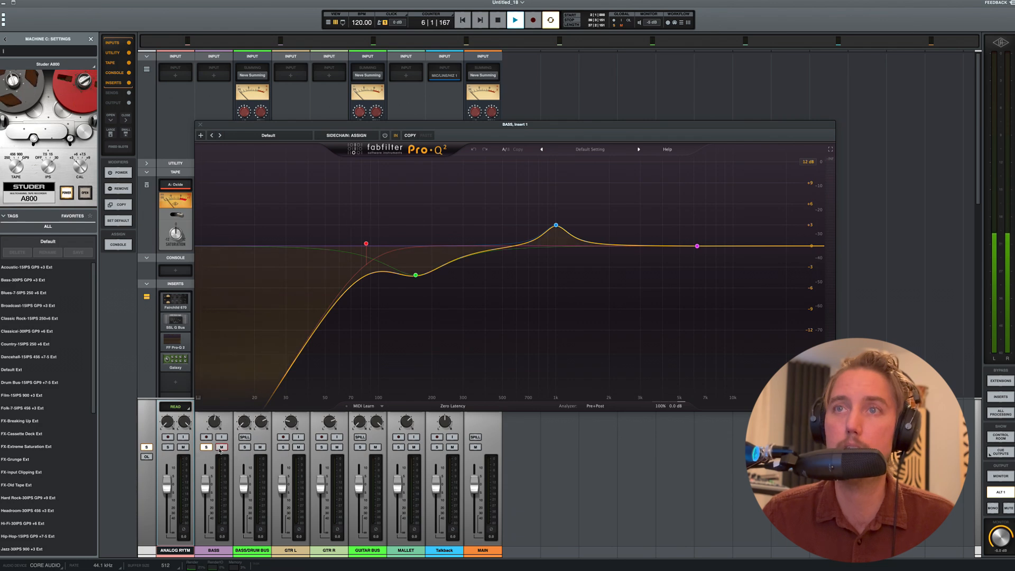
Enable the Pro-Q 2 on BASS and move its window clear of the BASS channel's inserts.
left_click(385, 136)
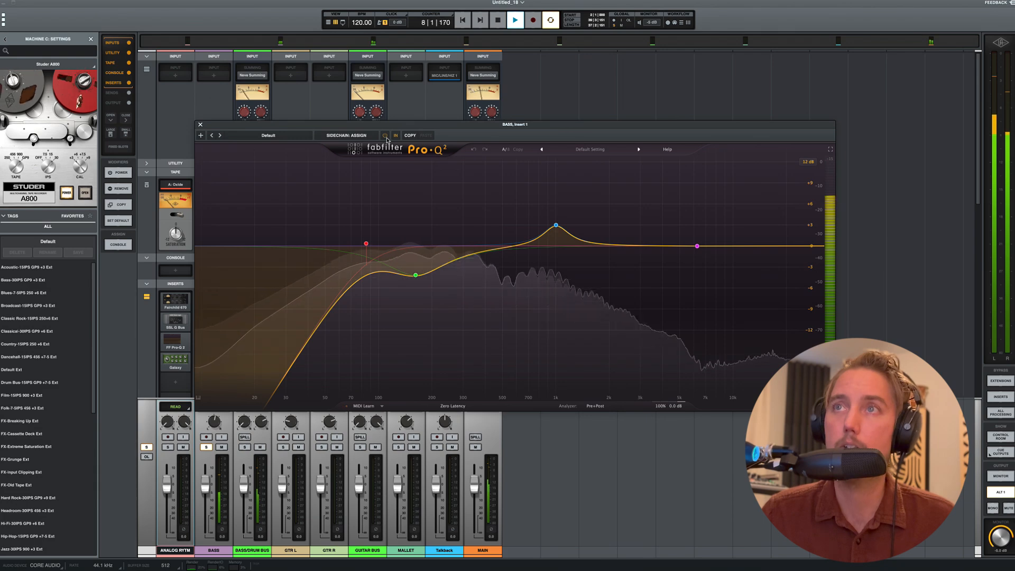
left_click_drag(400, 129, 447, 165)
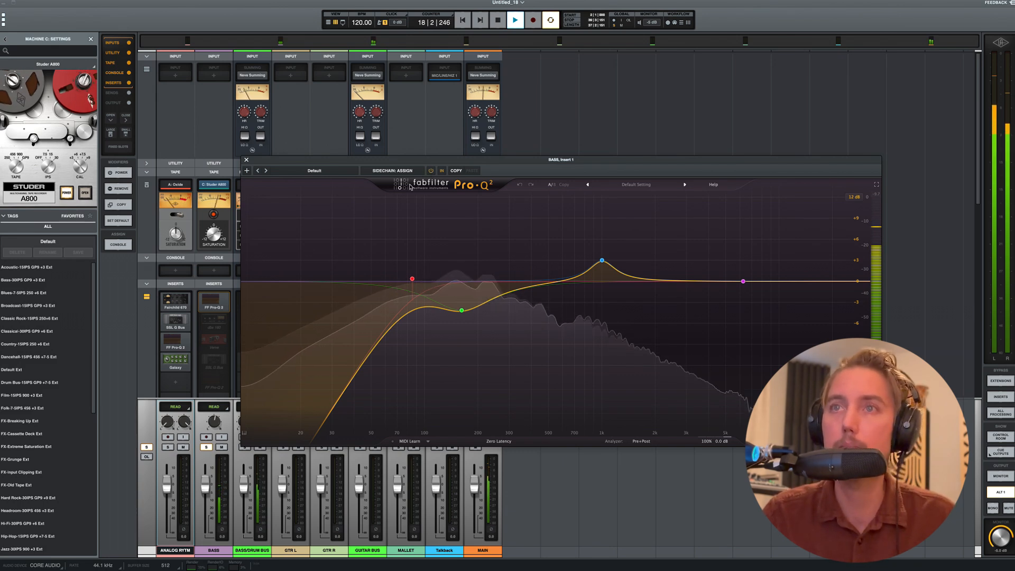
Open and enable the dbx 160 compressor on BASS, close the Pro-Q 2 window and place the dbx 160 beside the mixer.
left_click(215, 320)
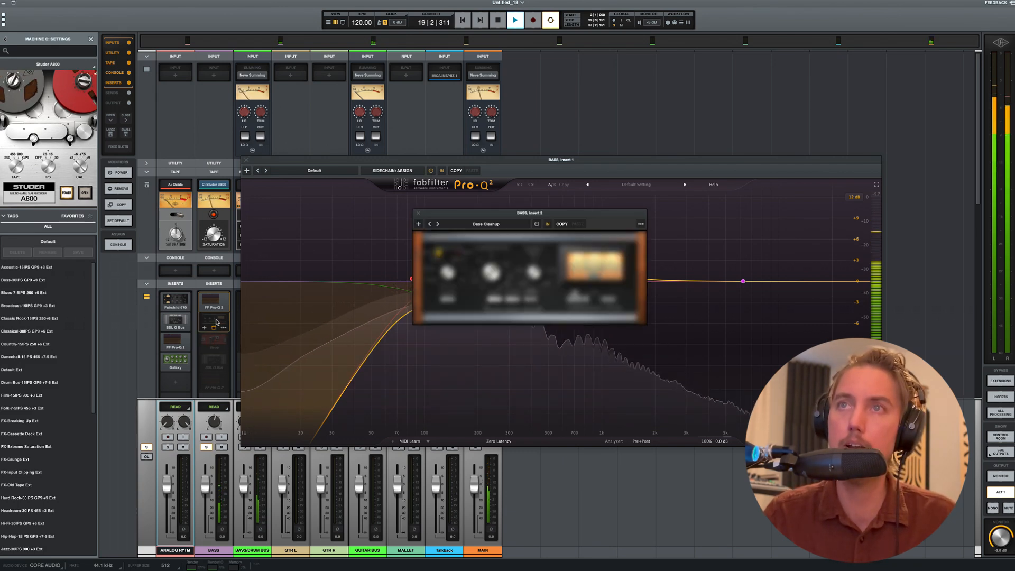
left_click(537, 224)
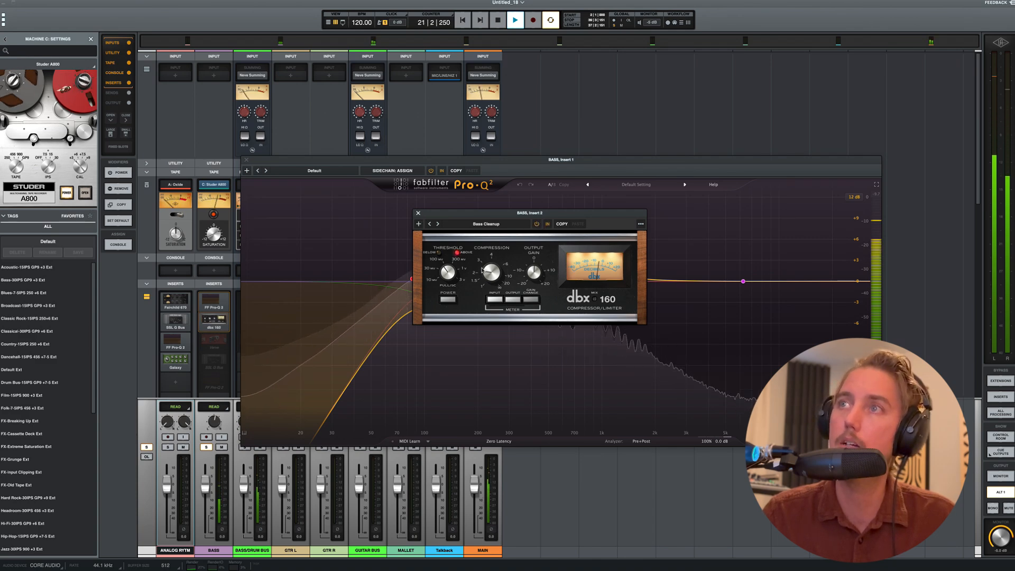
left_click(244, 160)
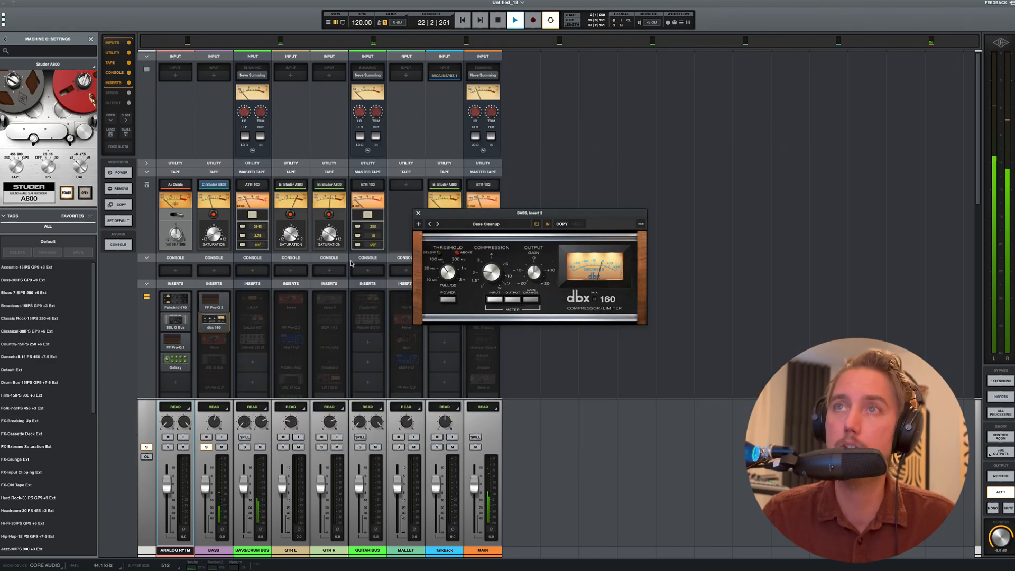
left_click_drag(474, 215, 607, 218)
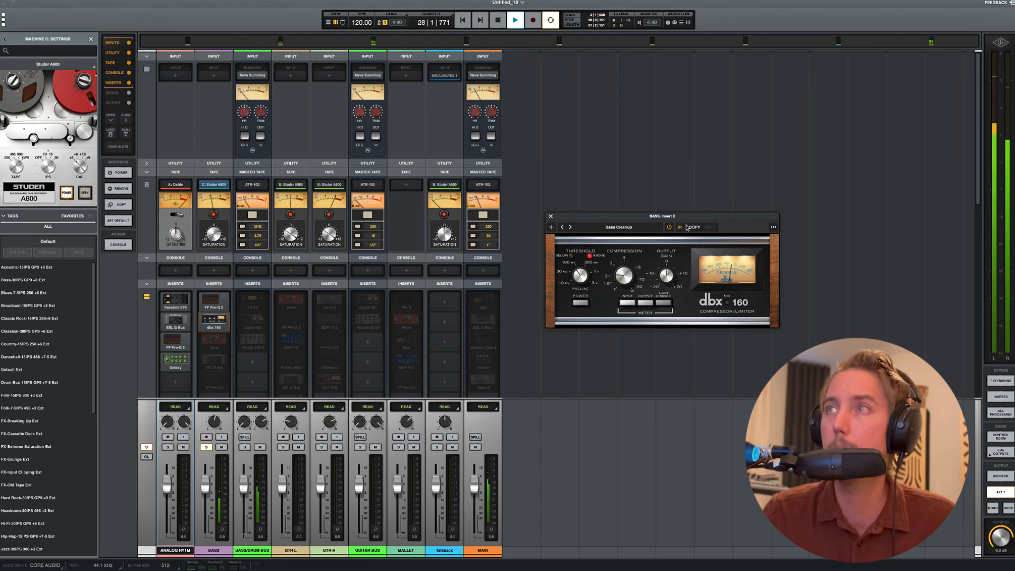
mouse_move(686, 219)
left_mouse_down()
mouse_move(656, 221)
mouse_move(672, 229)
left_mouse_up()
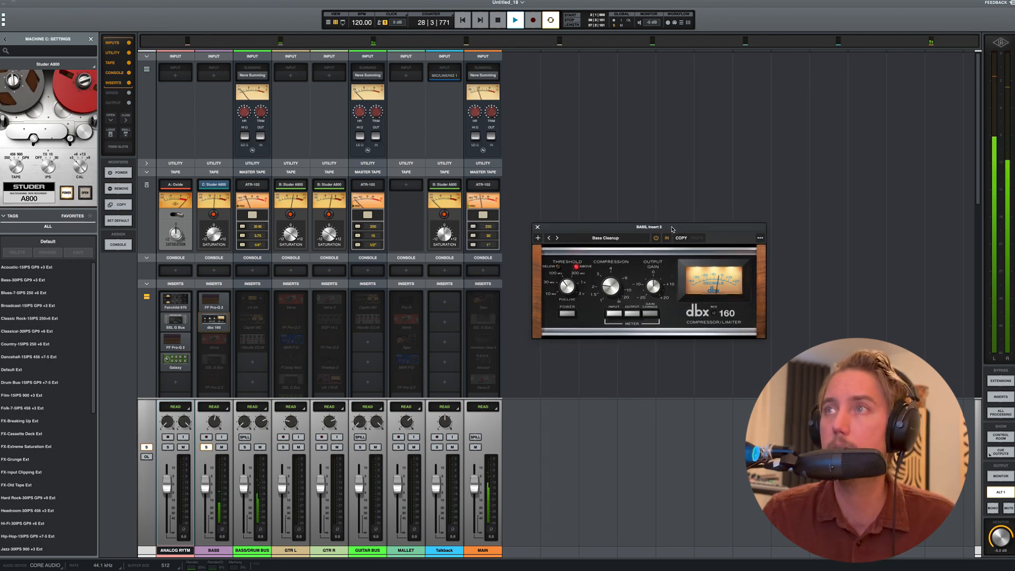
Close the dbx 160 window, open and enable the Verve distort insert on BASS, and place its window beside the mixer.
left_click(537, 228)
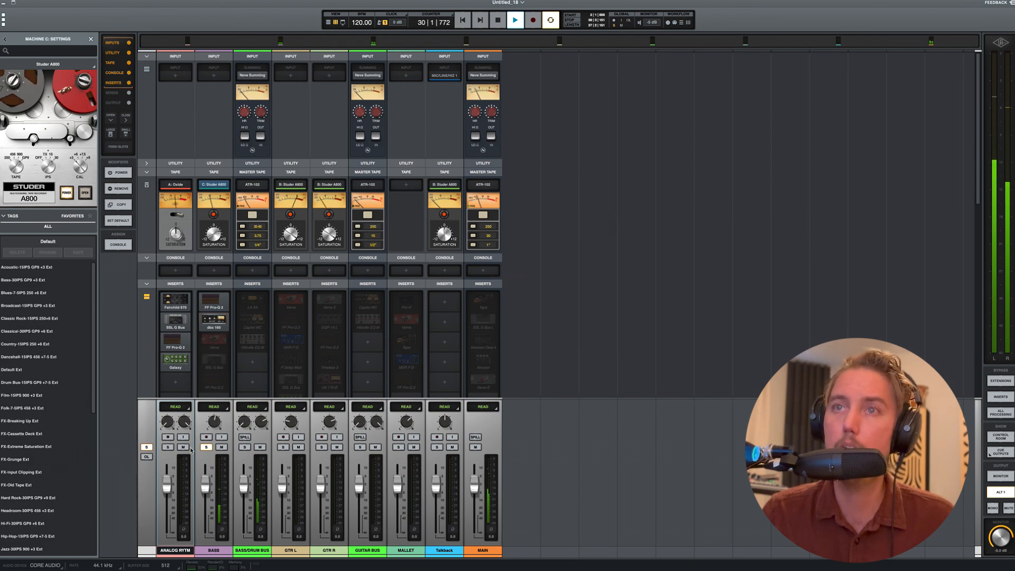
left_click(214, 340)
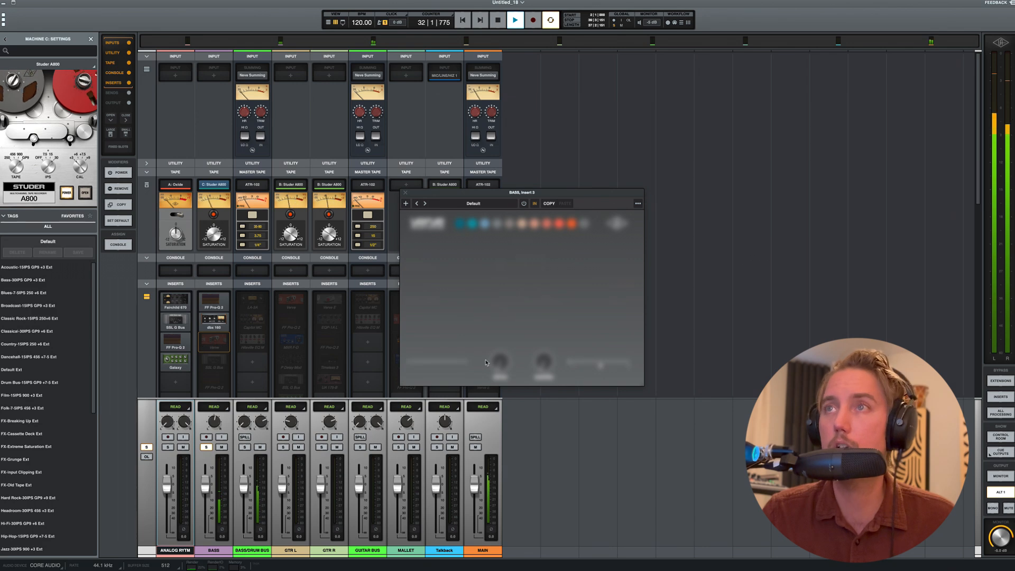
left_click_drag(548, 195, 661, 160)
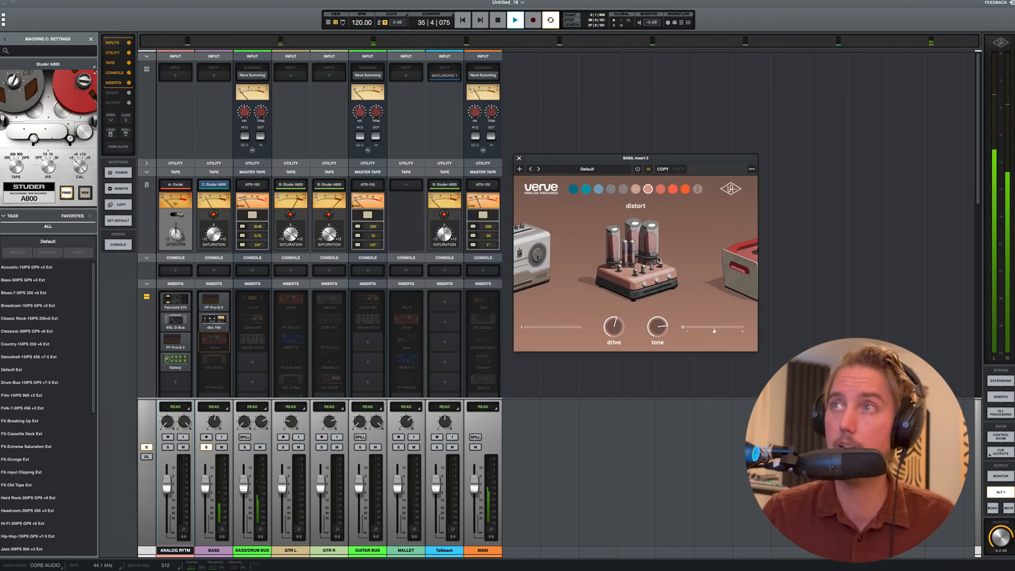
mouse_move(562, 275)
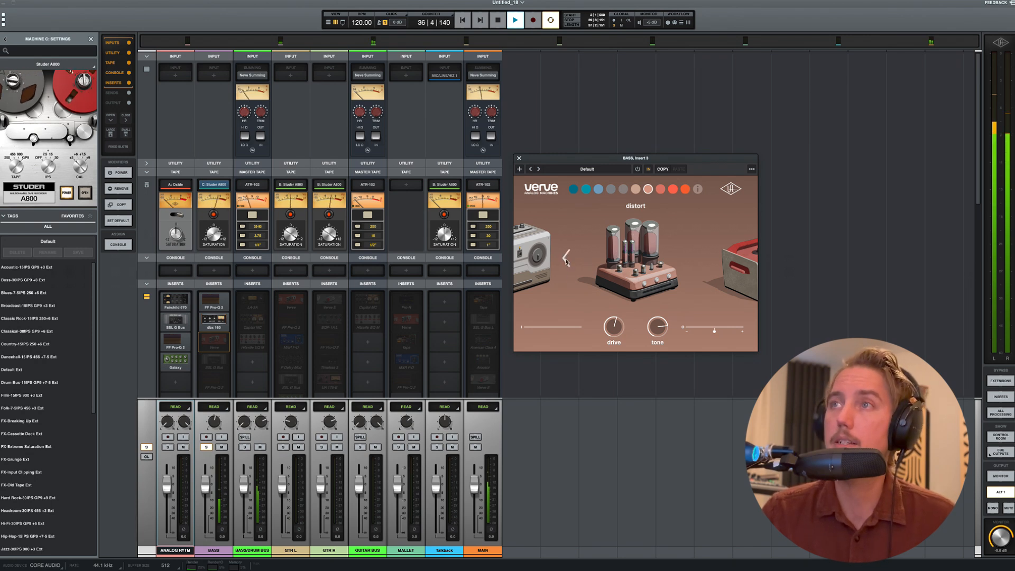
mouse_move(700, 259)
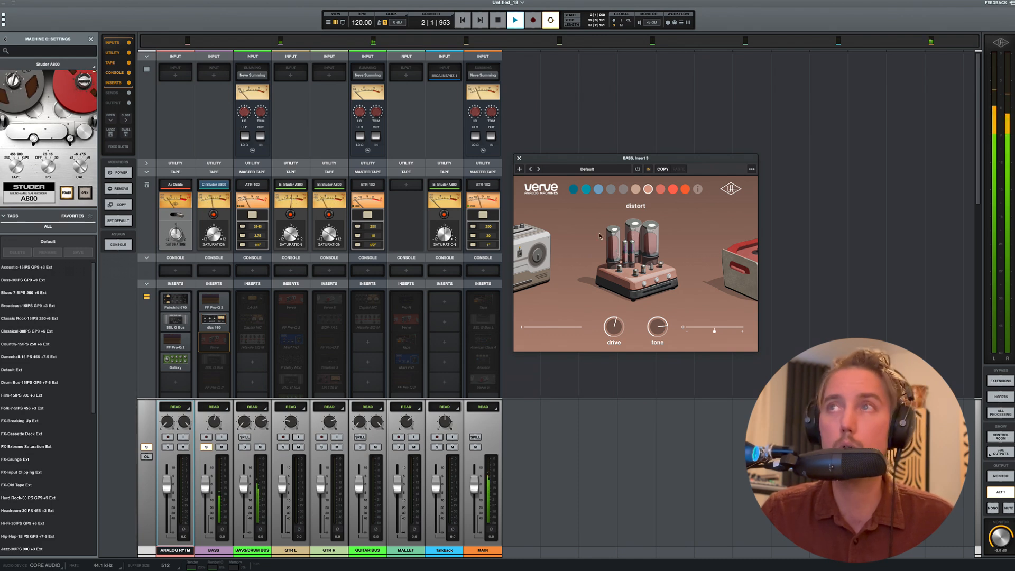
left_click(638, 170)
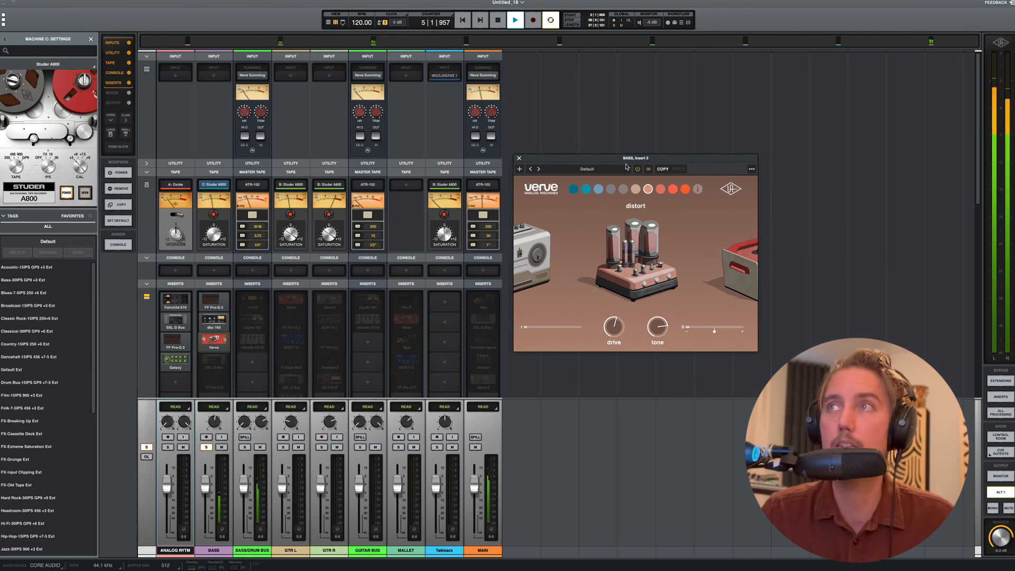
left_click_drag(626, 167, 632, 186)
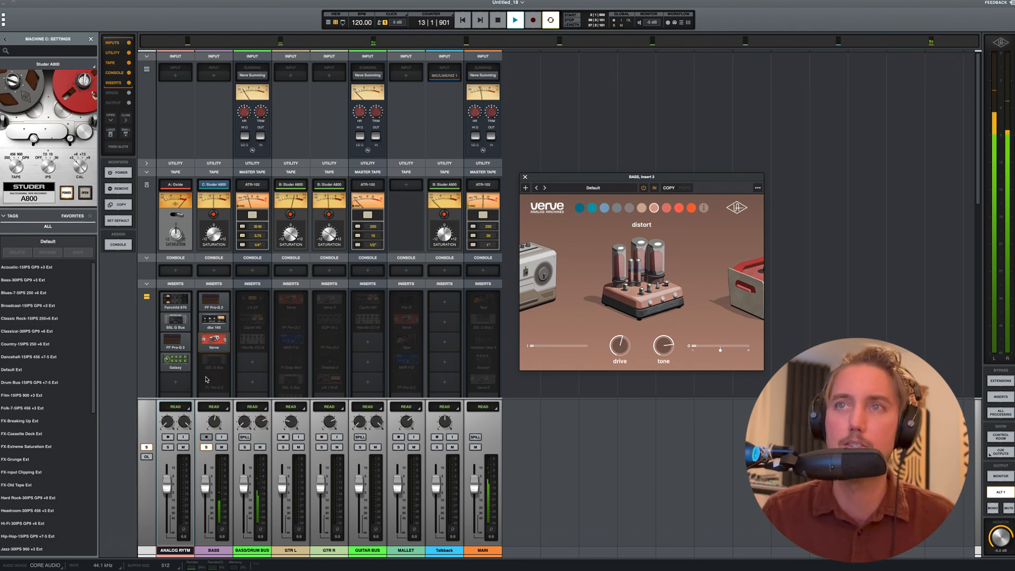
Open and enable the SSL G Bus compressor on BASS, close the Verve window and place the compressor beside the mixer.
left_click(214, 359)
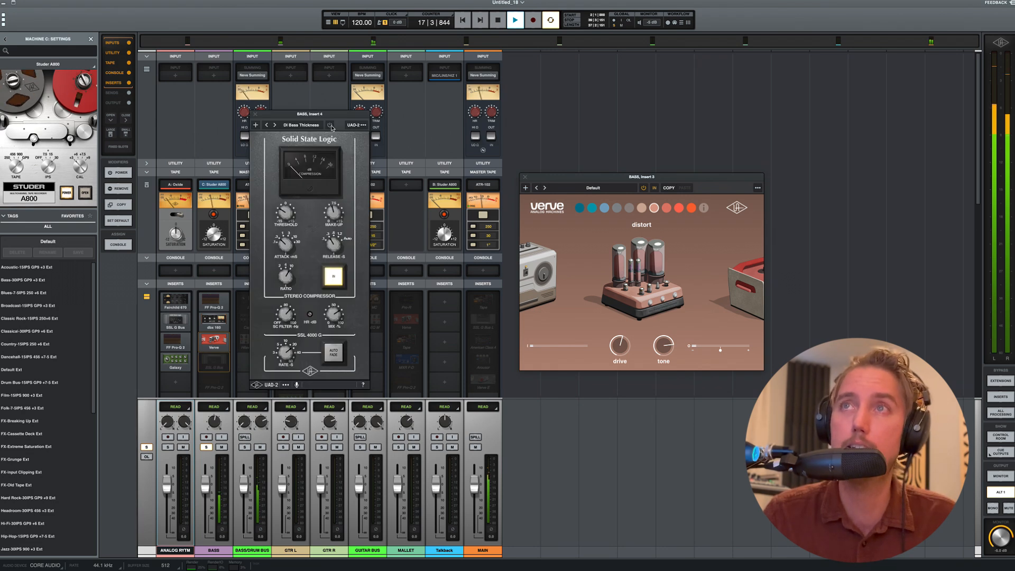
left_click(330, 125)
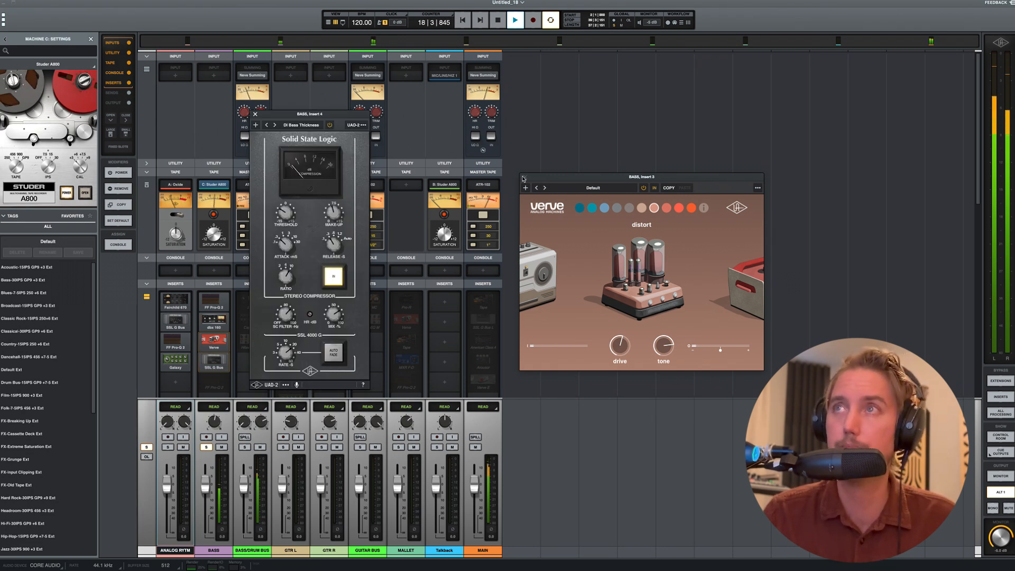
left_click(524, 178)
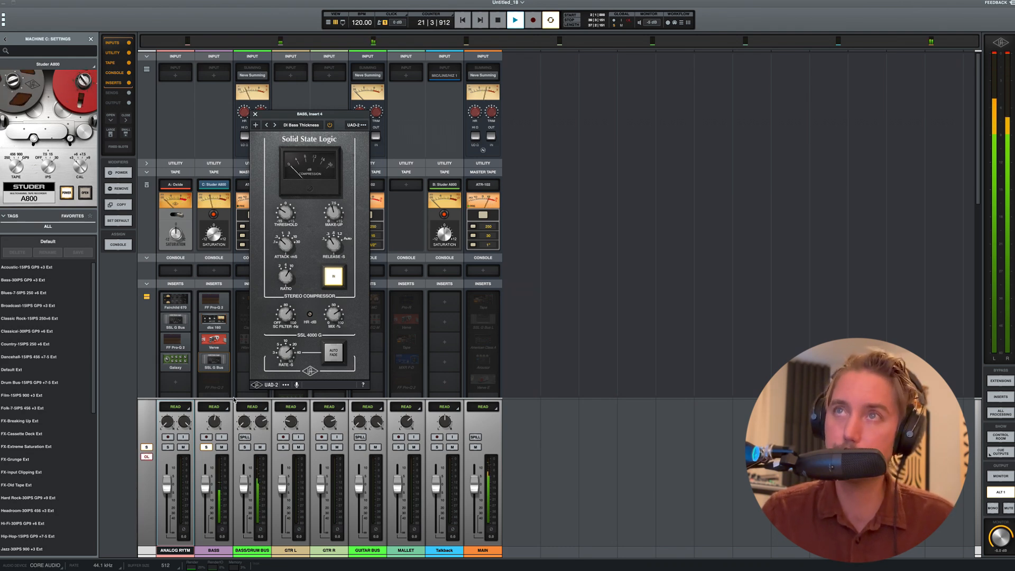
left_click_drag(318, 113, 564, 116)
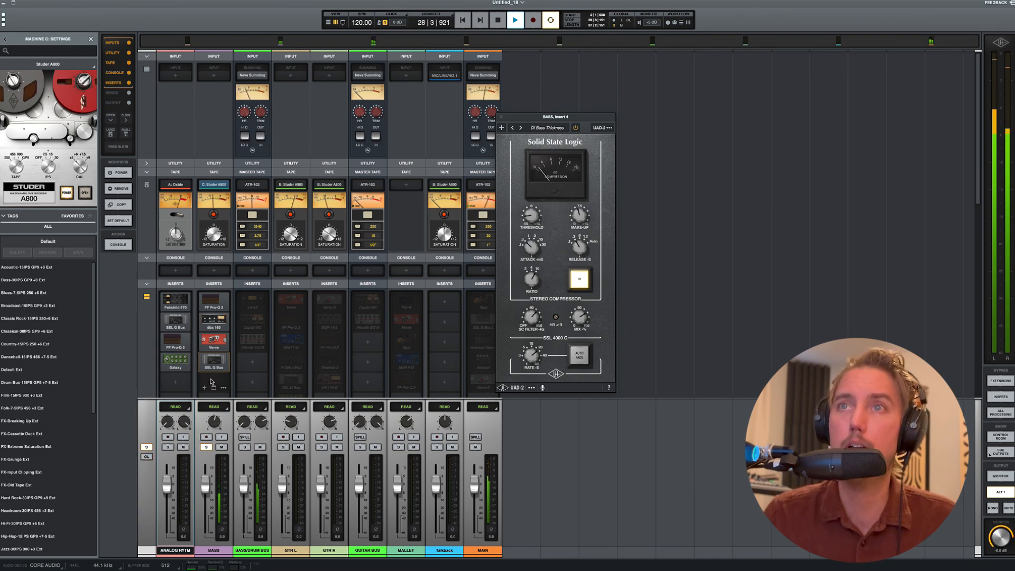
Open and enable the second Pro-Q 2 on BASS in insert 5, and close its window.
left_click(213, 387)
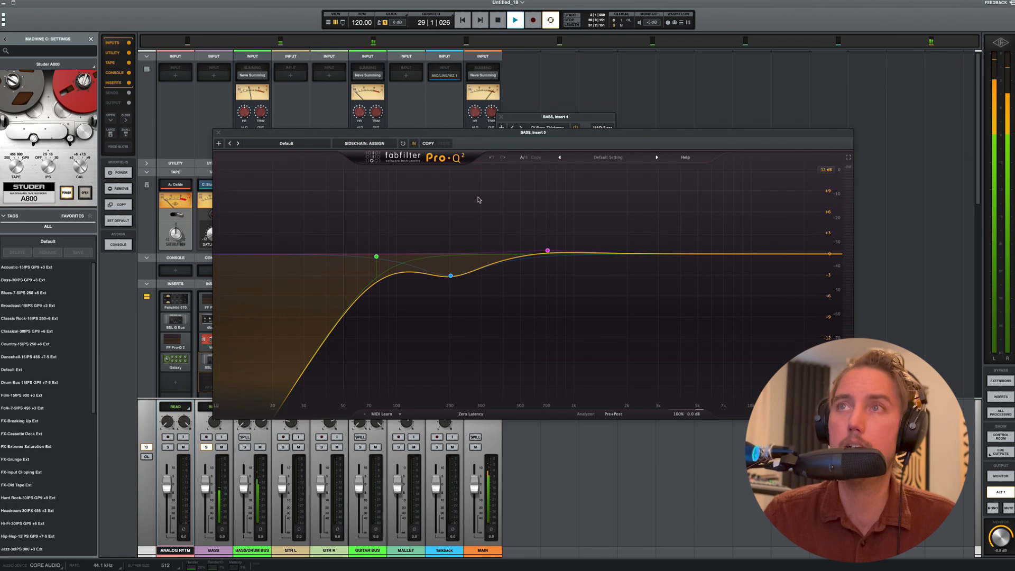
left_click(404, 144)
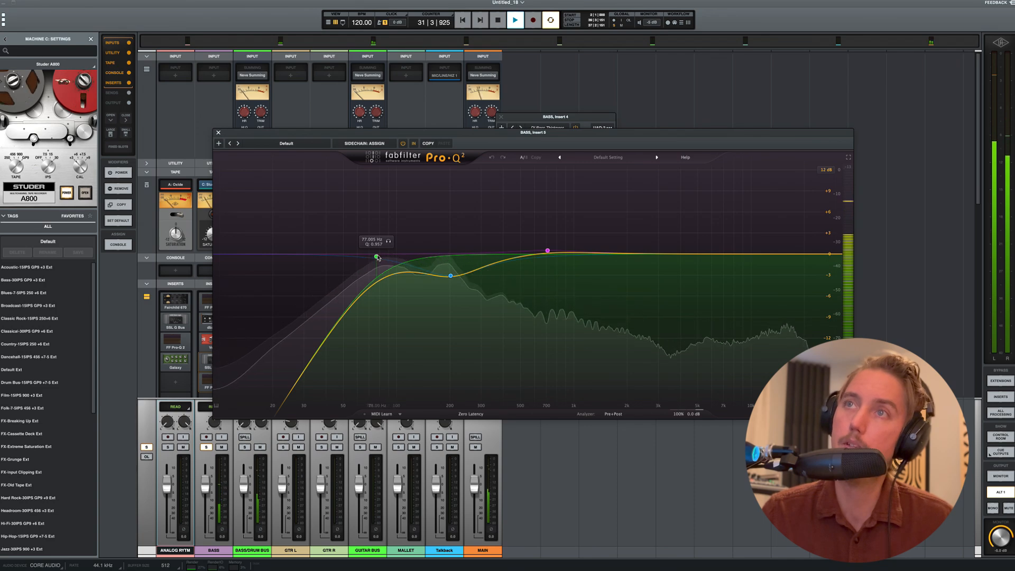
left_click(219, 132)
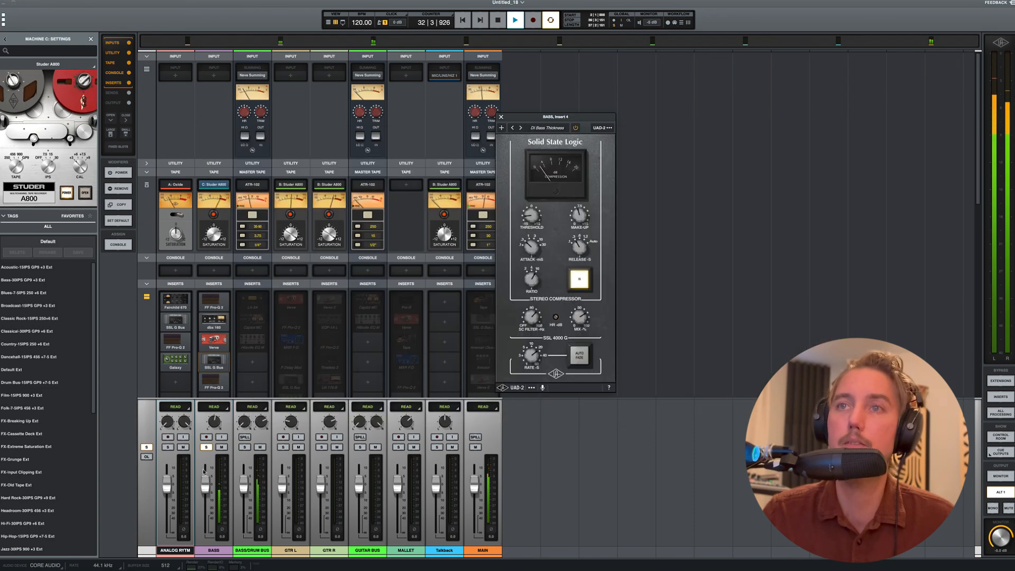
Solo ANALOG RYTM alongside BASS and close the SSL compressor window.
left_click(167, 447)
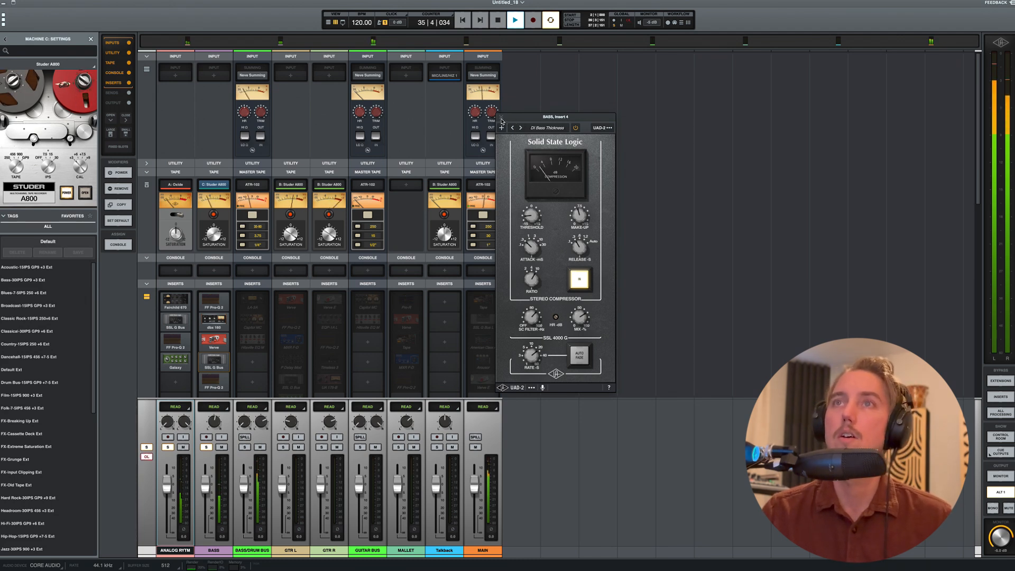
left_click(501, 119)
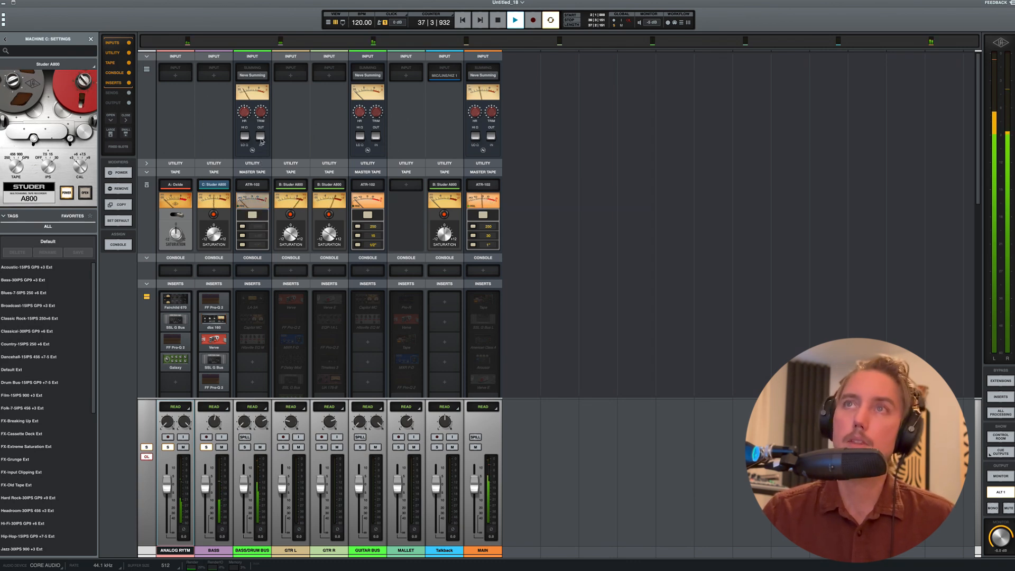
Bypass Neve Summing on BASS/DRUM BUS and select the bus channel.
left_click(261, 137)
left_click(175, 185)
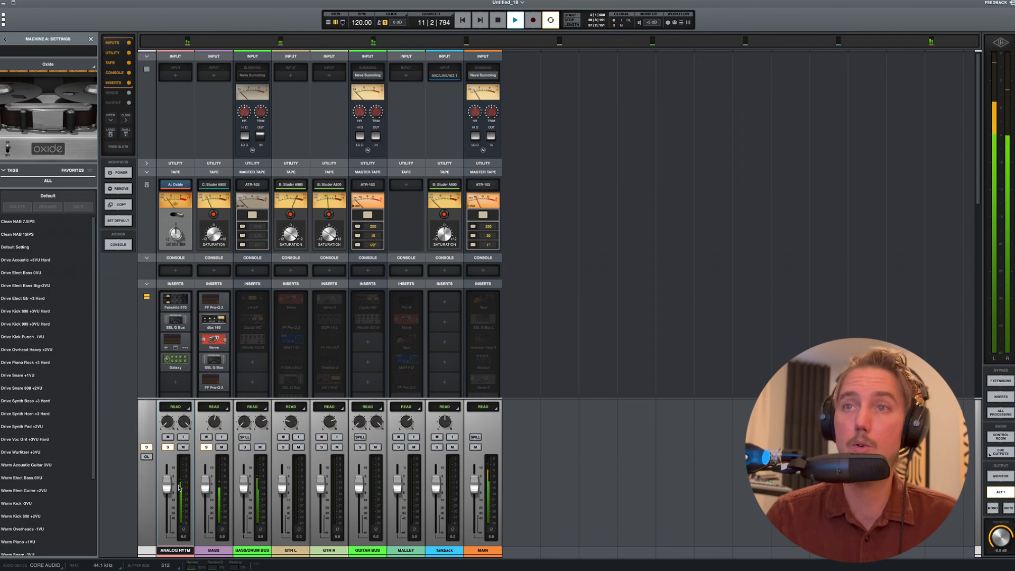
left_click(243, 552)
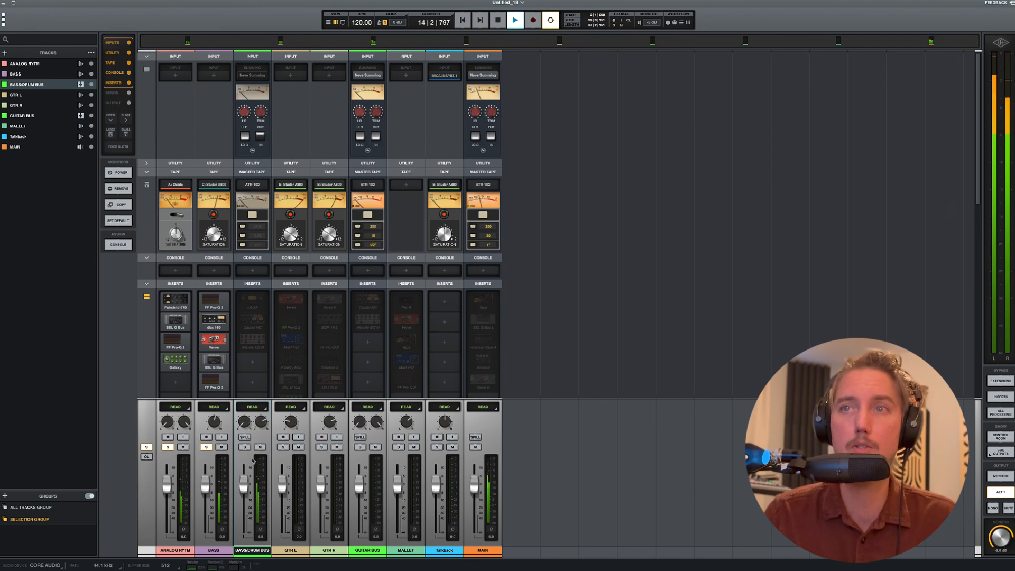
scroll(273, 137, "down", 1)
scroll(261, 136, "down", 3)
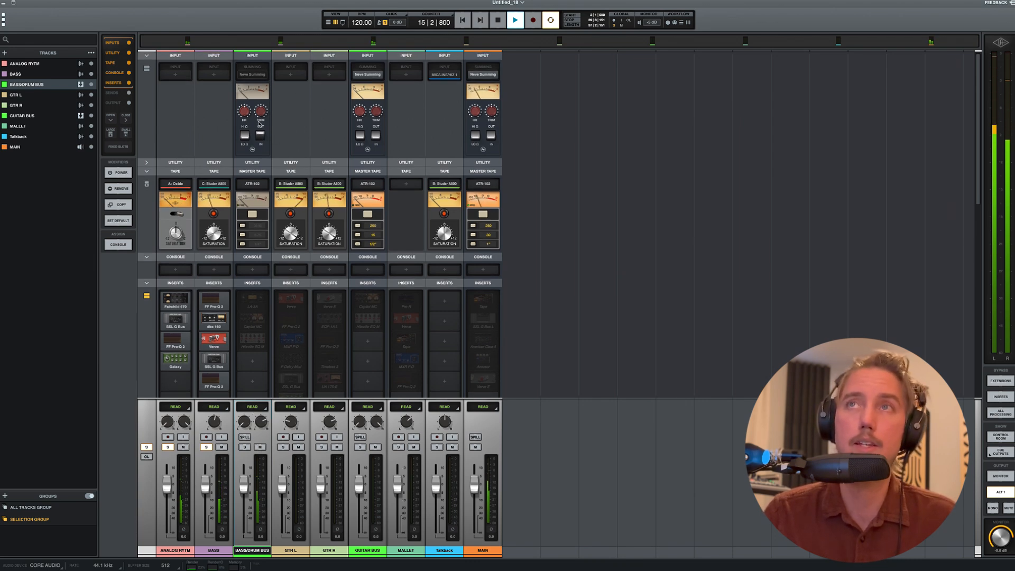
scroll(262, 129, "down", 1)
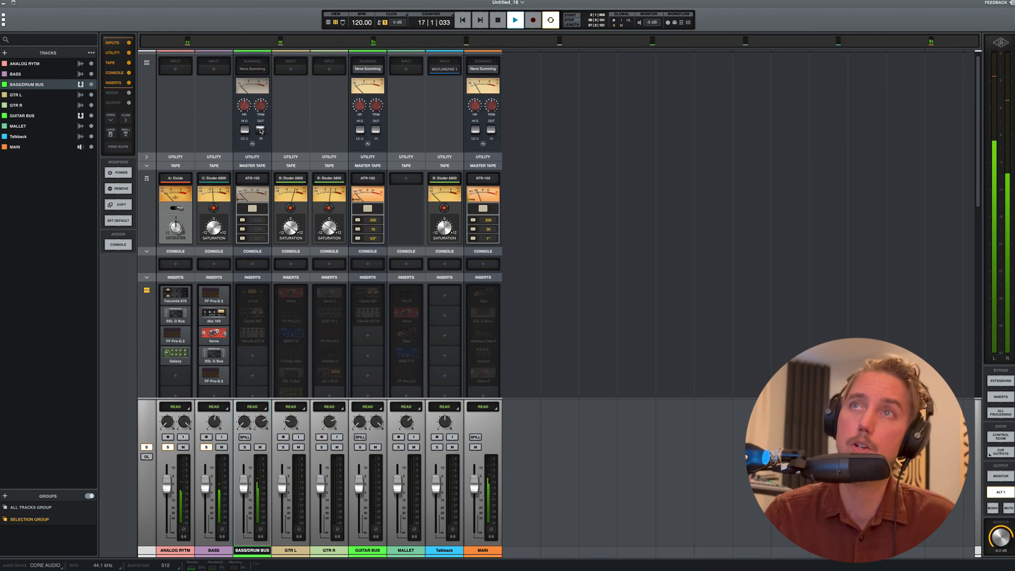
Re-enable Neve Summing on BASS/DRUM BUS, play a short passage to hear it, and clear the mixer's overload indicator.
left_click(498, 20)
scroll(250, 70, "down", 1)
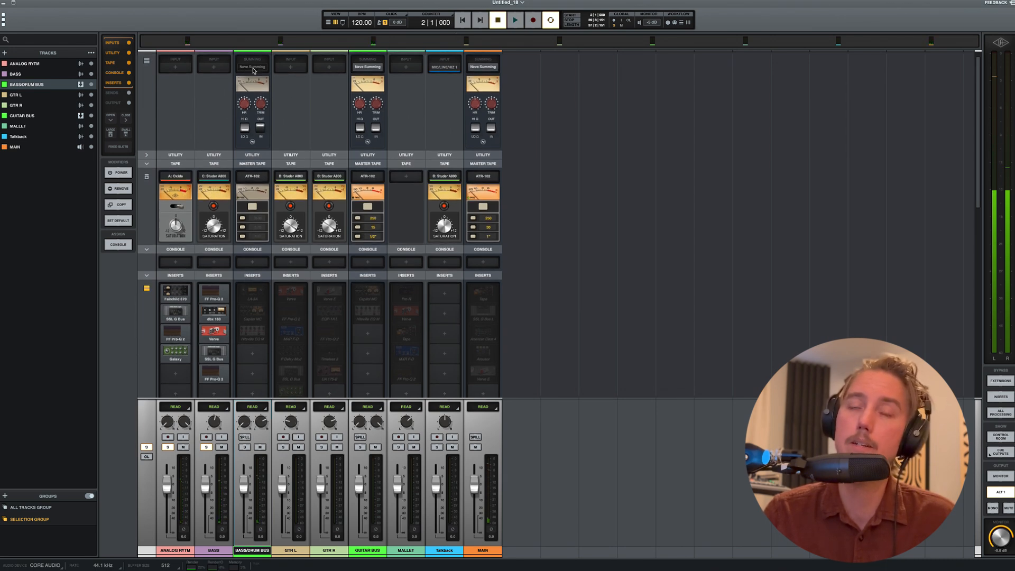
scroll(315, 115, "down", 3)
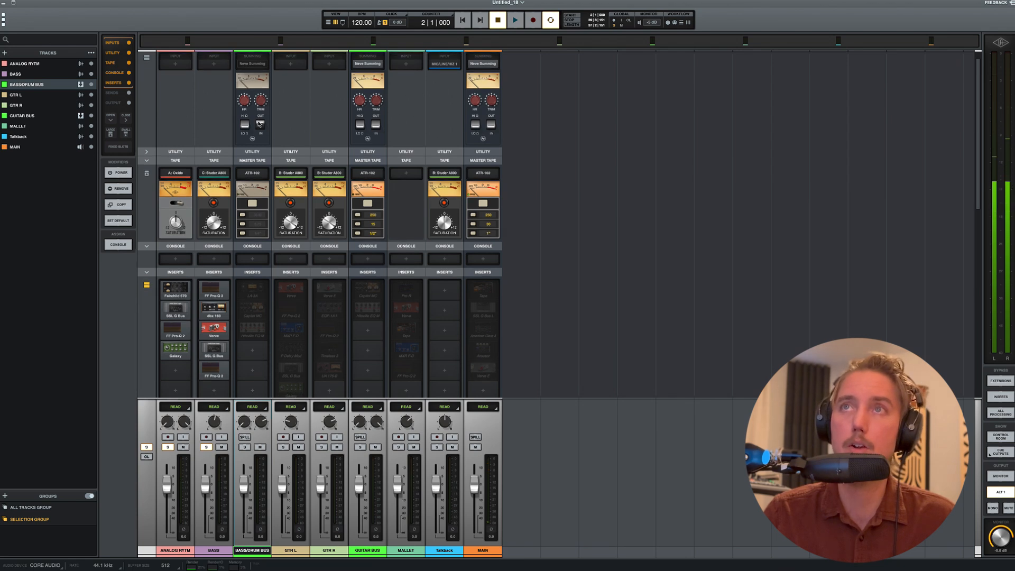
left_click(514, 21)
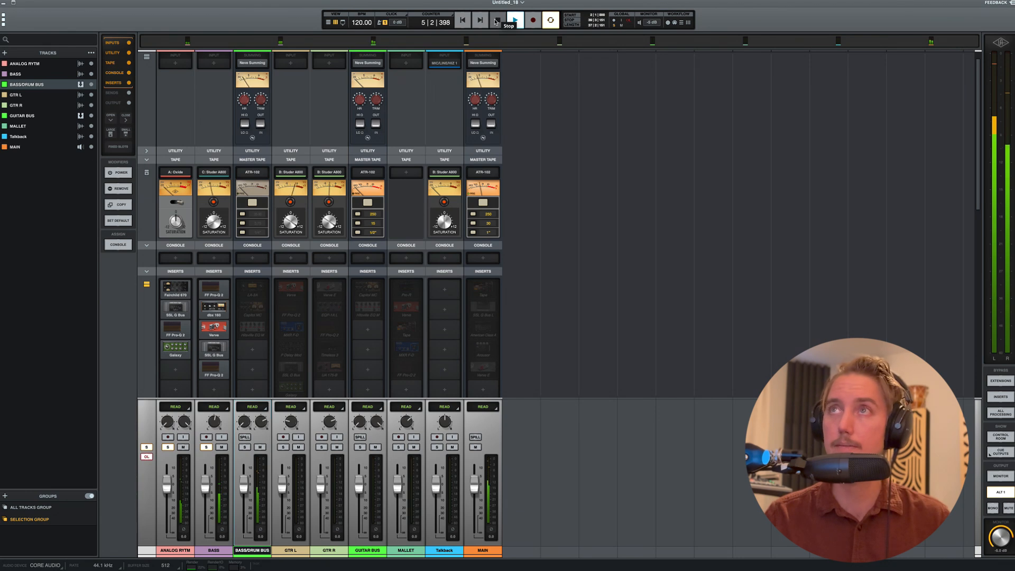
left_click(495, 21)
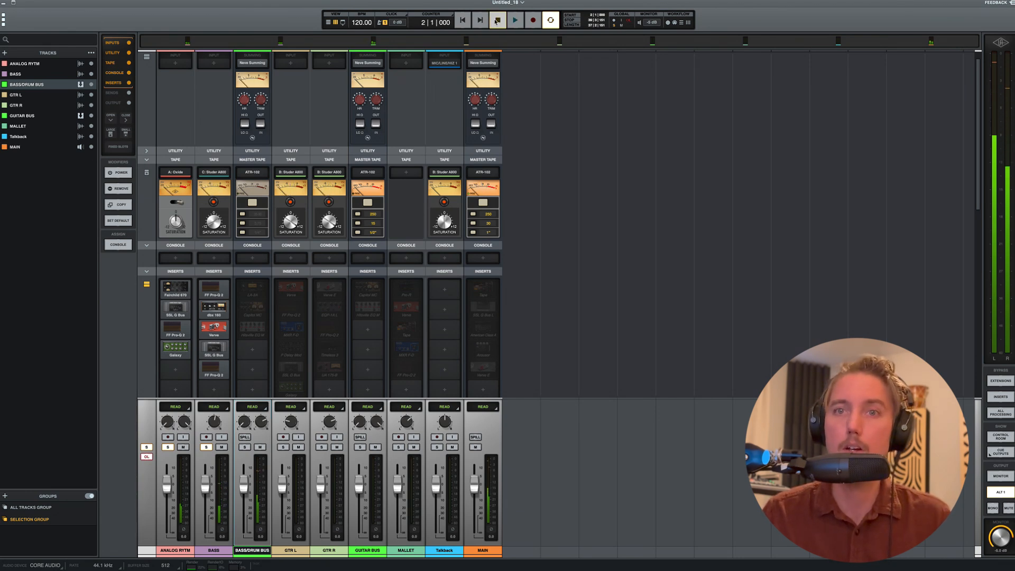
left_click(146, 456)
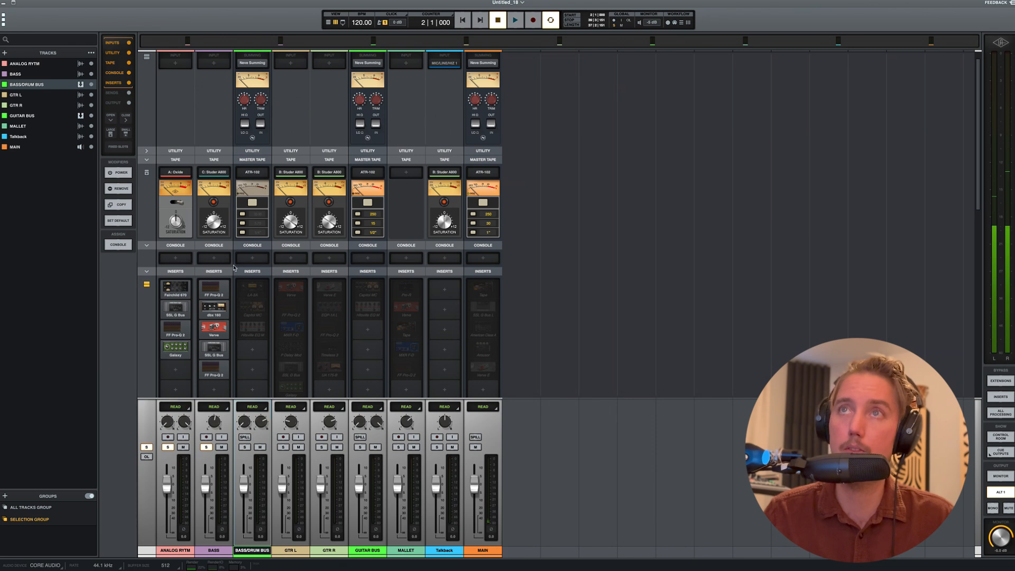
Enable the ATR-102 master tape on BASS/DRUM BUS and start playback with only that bus soloed.
left_click(252, 205)
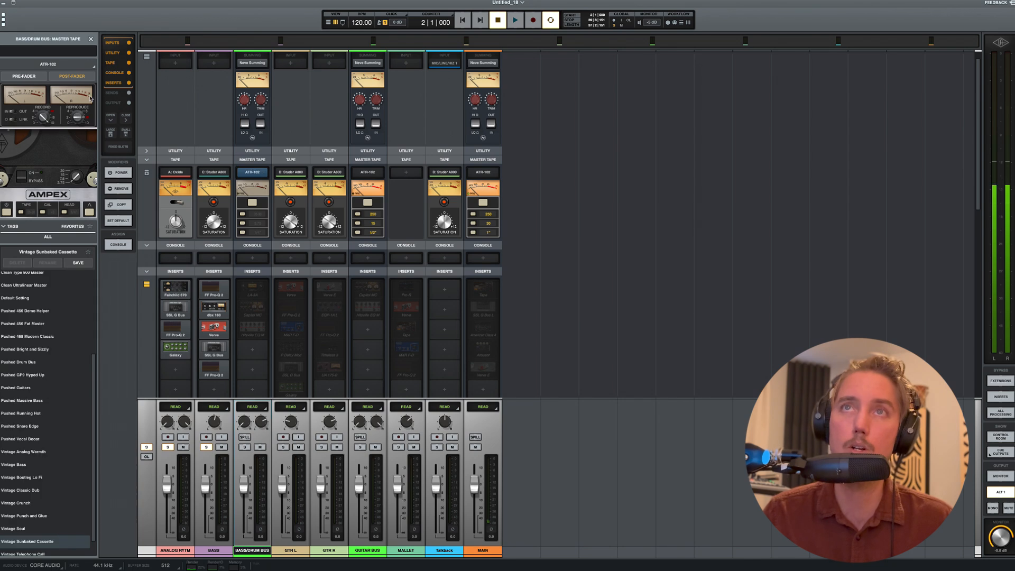
left_click(252, 205)
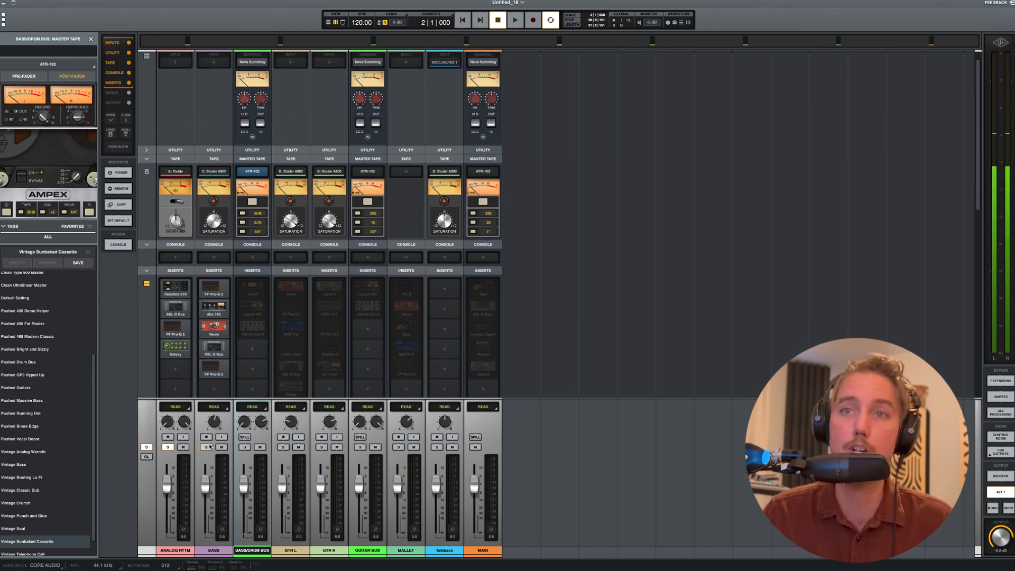
scroll(185, 448, "down", 1)
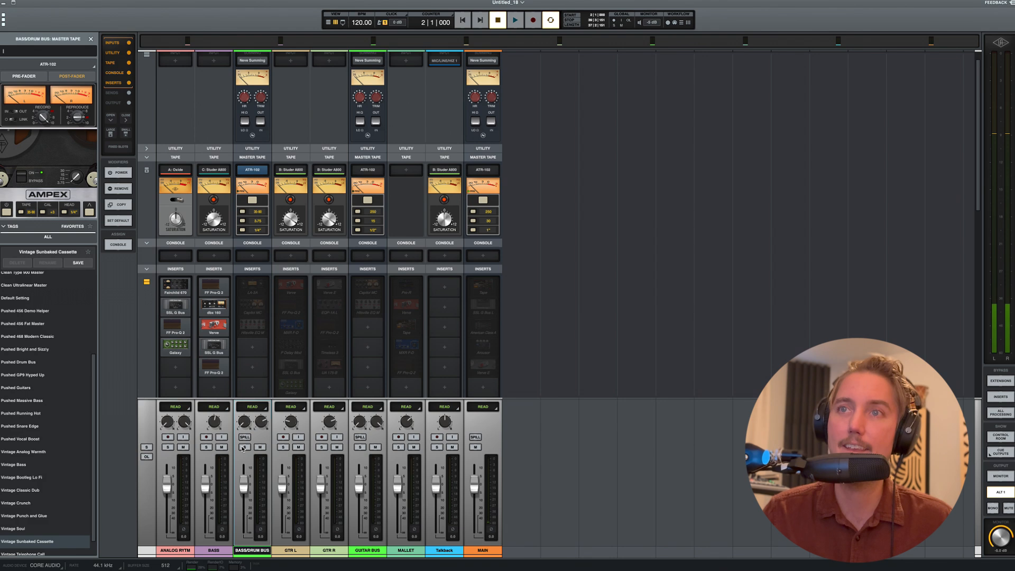
scroll(275, 402, "down", 1)
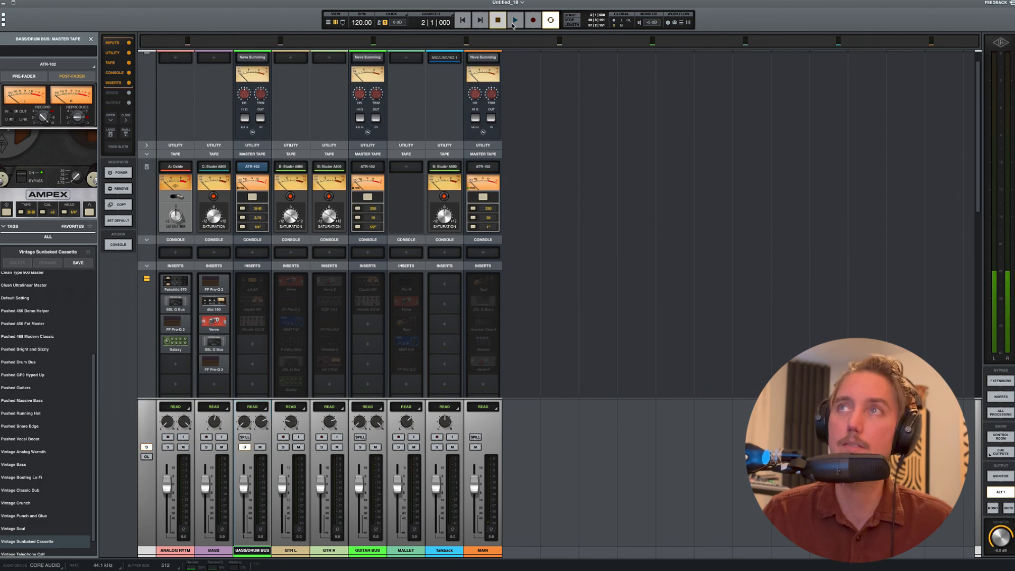
key("space")
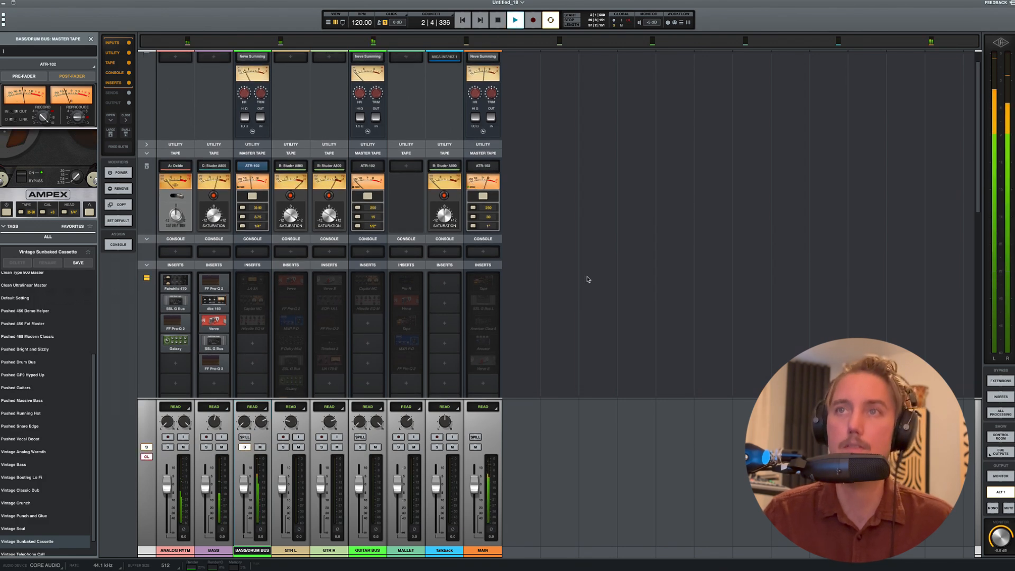
Briefly bypass and re-engage the ATR-102 on BASS/DRUM BUS to compare the sound during playback.
scroll(253, 198, "up", 1)
left_click(252, 198)
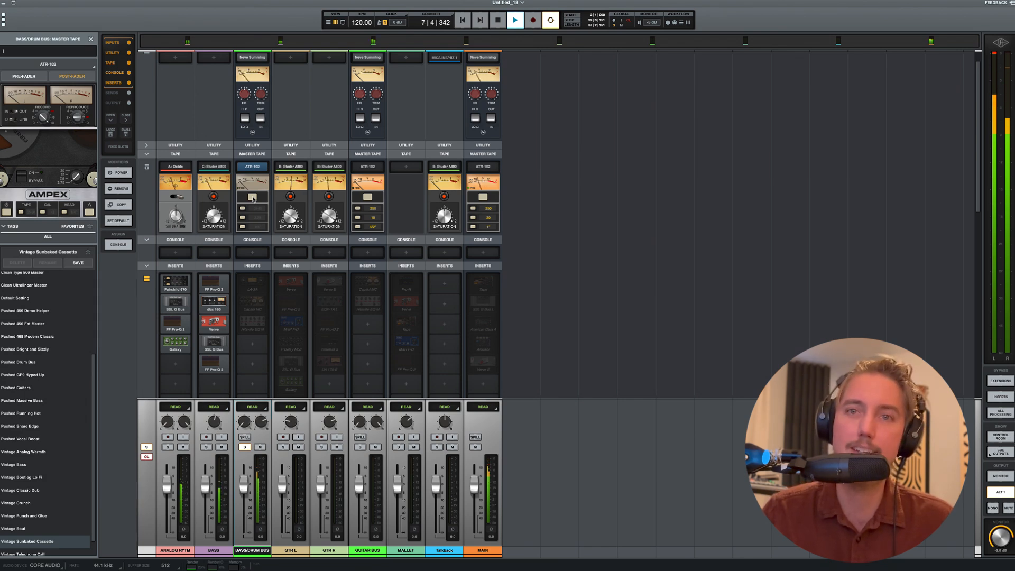
left_click(253, 198)
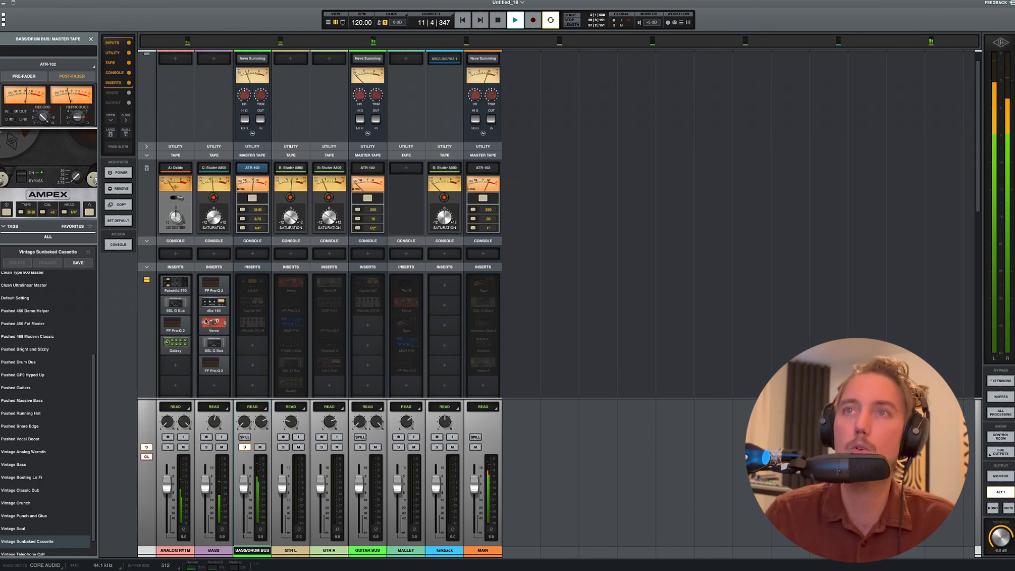
Open and enable the Teletronix LA-3A in BASS/DRUM BUS insert 1 and move its window beside the mixer.
left_click(252, 287)
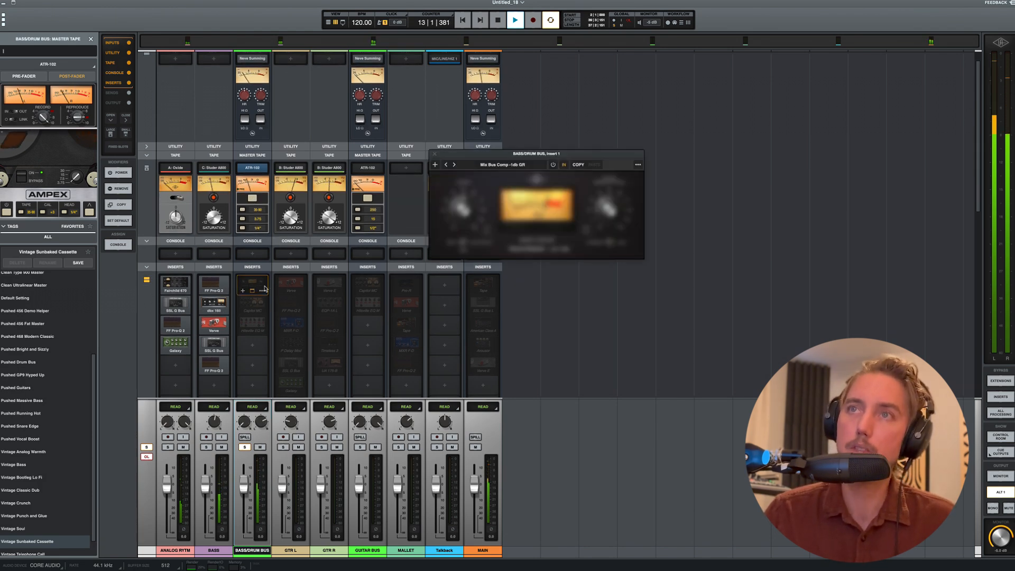
left_click(552, 165)
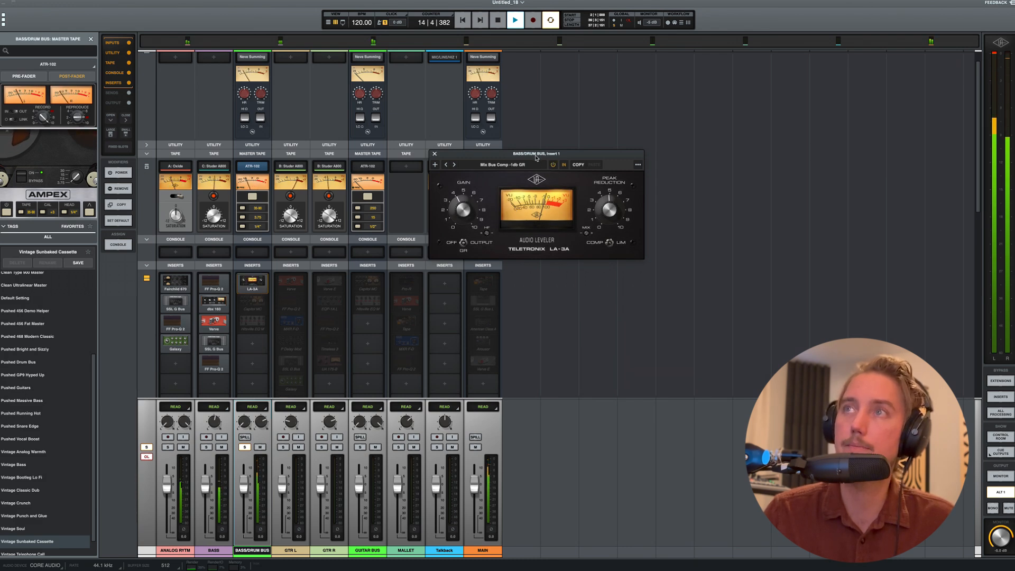
left_click_drag(533, 156, 616, 155)
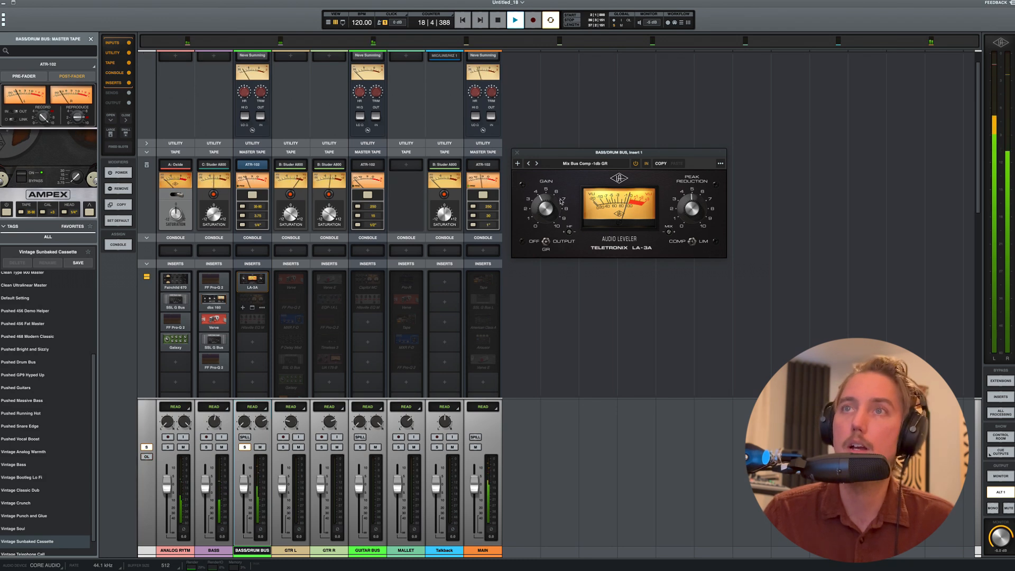
Open and enable the Capitol valve compressor in BASS/DRUM BUS insert 2, close the LA-3A window, and stop playback.
left_click(536, 163)
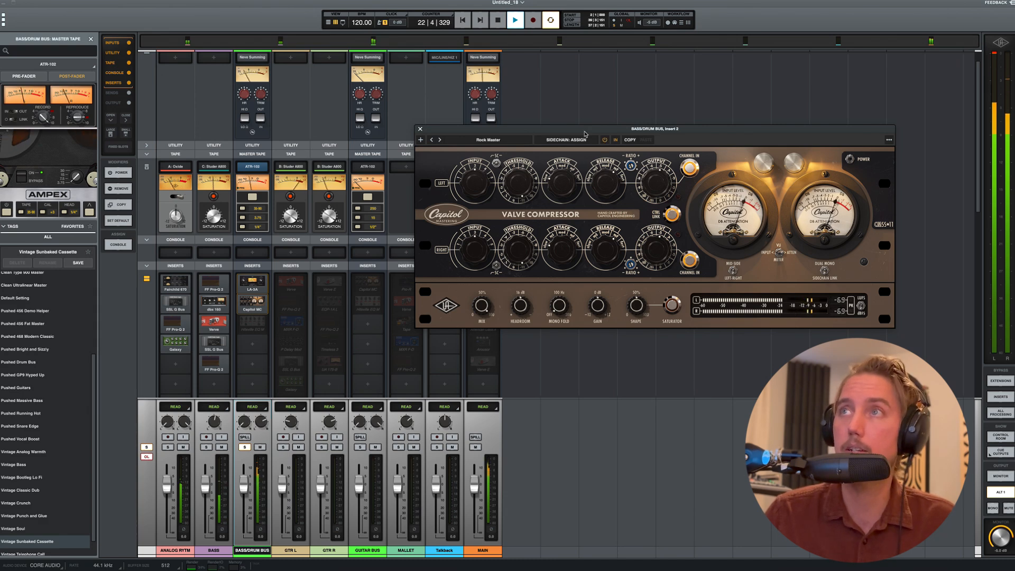
left_click_drag(585, 134, 618, 153)
left_click(517, 153)
left_click(517, 153)
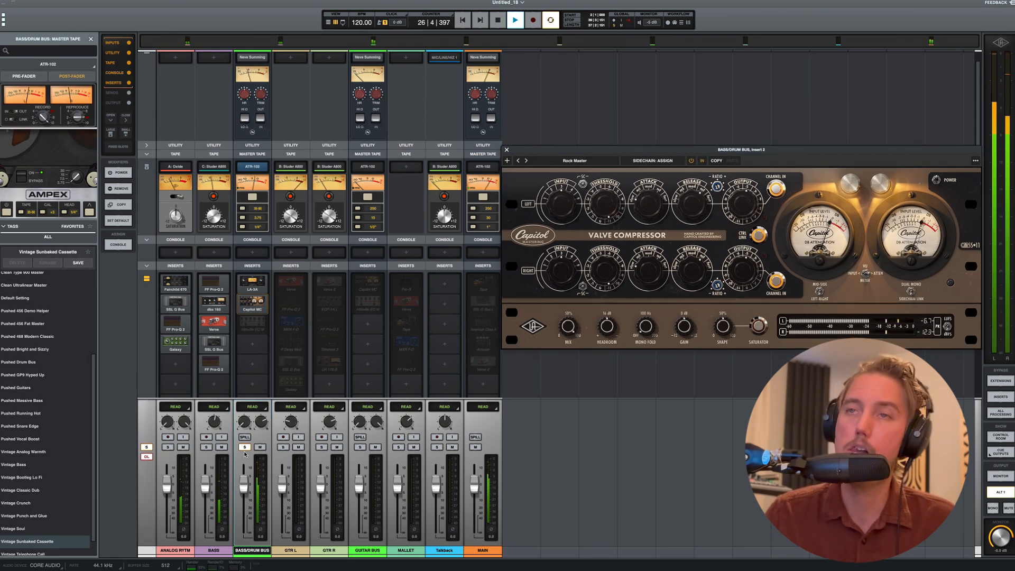
key("space")
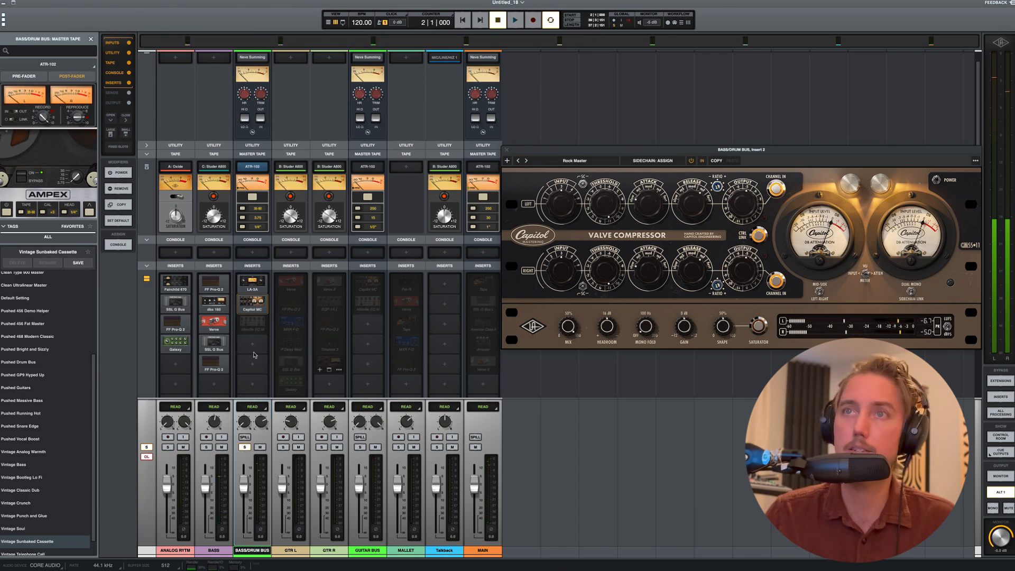
Open and enable the Hitsville mastering EQ in BASS/DRUM BUS insert 3, move its window aside, and start playback.
mouse_move(258, 328)
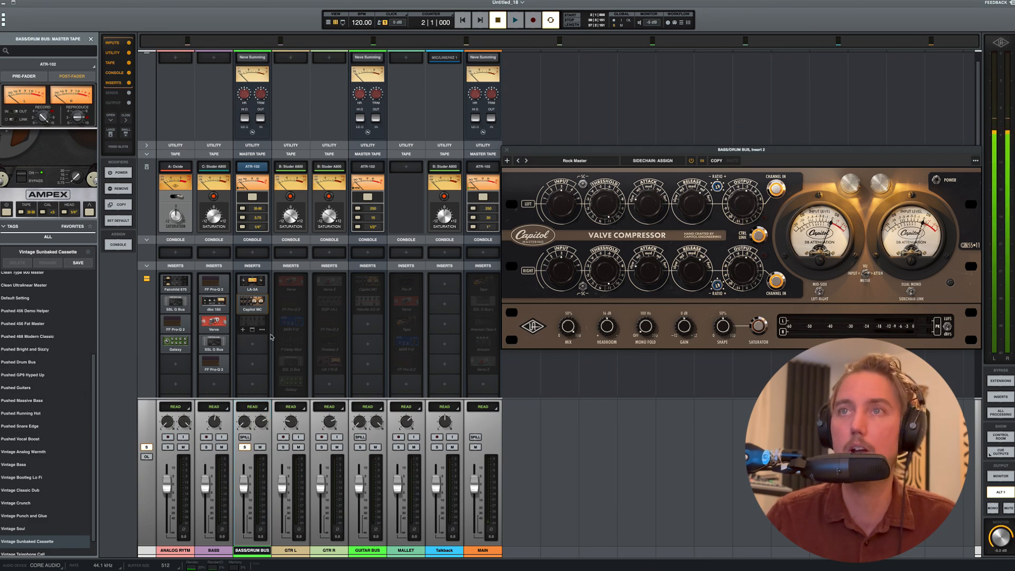
left_click(256, 324)
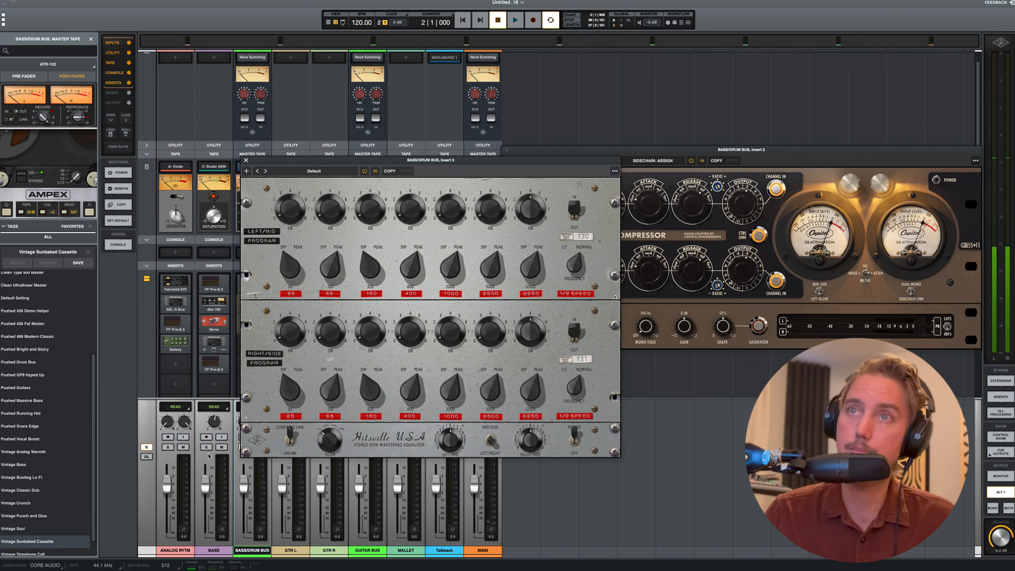
left_click_drag(266, 162, 363, 149)
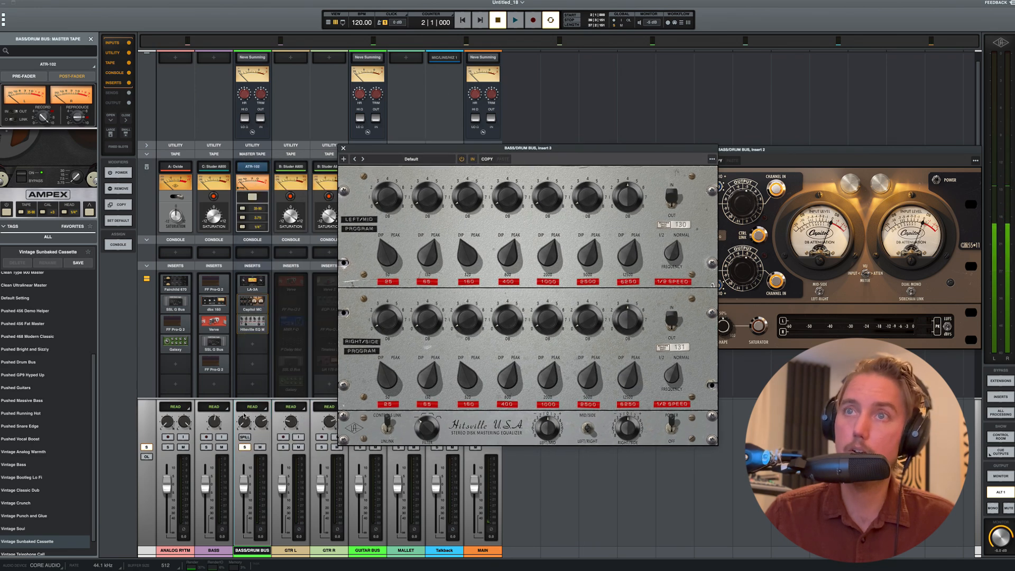
left_click(512, 24)
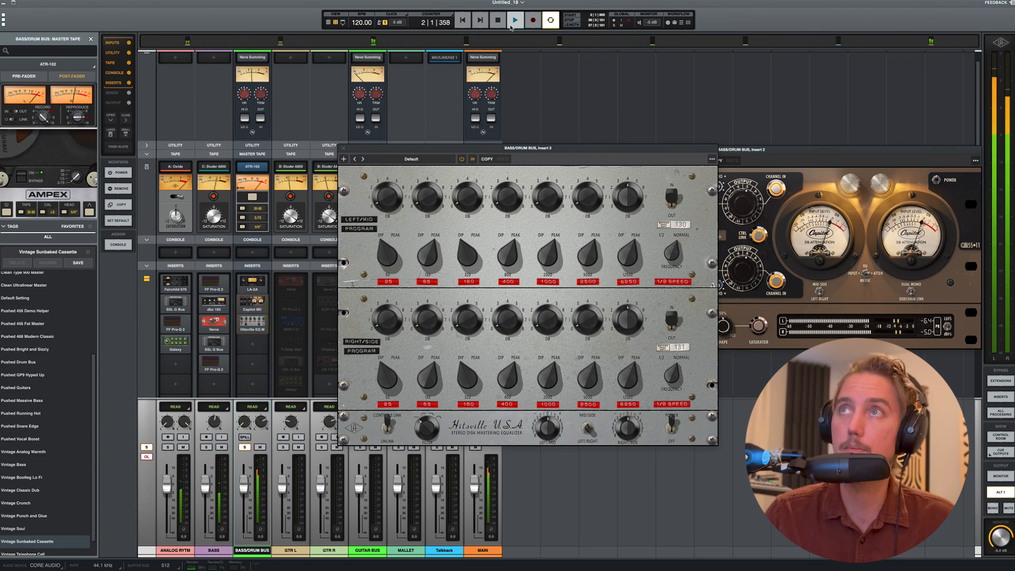
Briefly bypass and re-engage the Hitsville EQ to compare the sound during playback, and close its window.
left_click(472, 160)
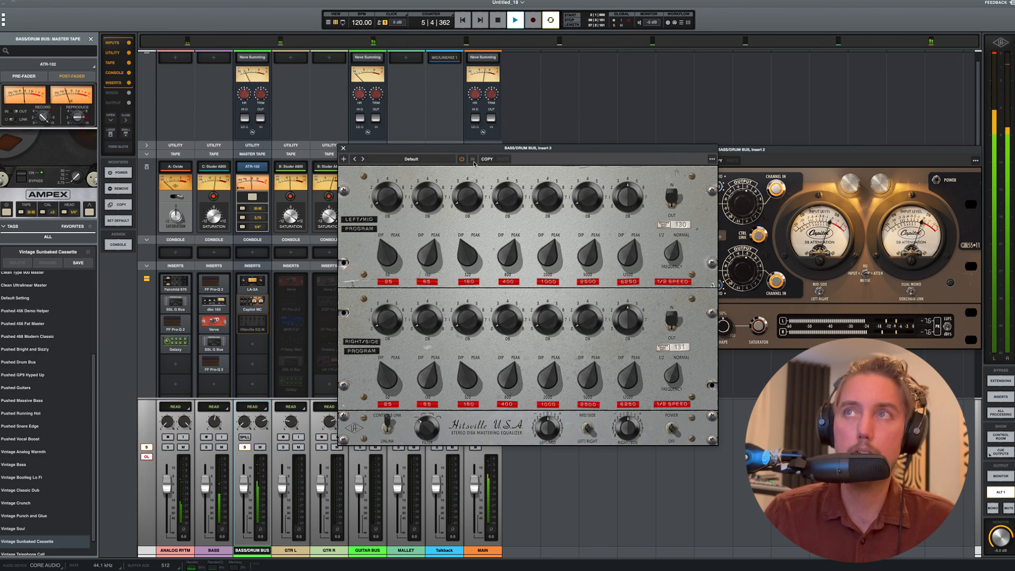
left_click(472, 159)
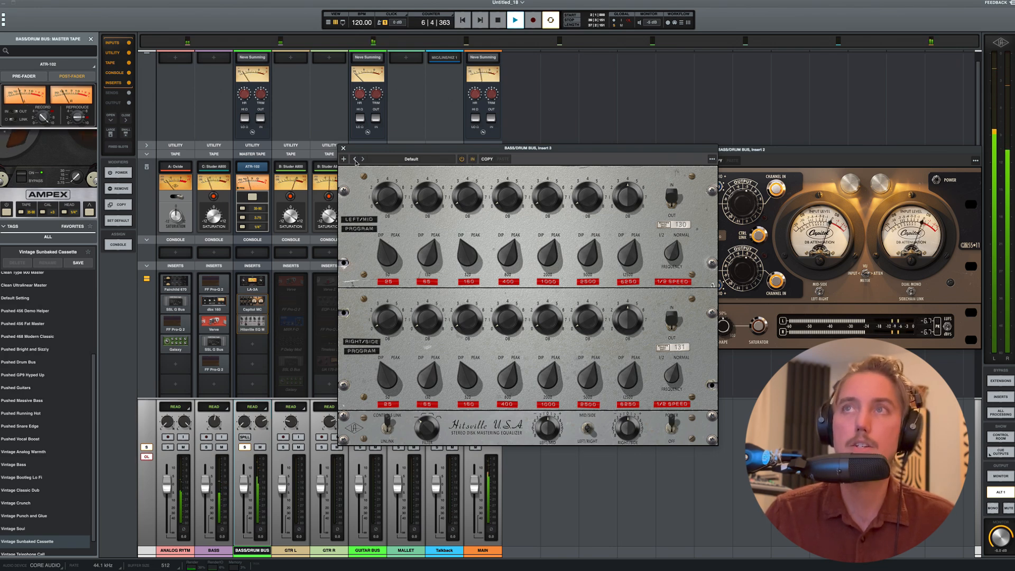
left_click(344, 149)
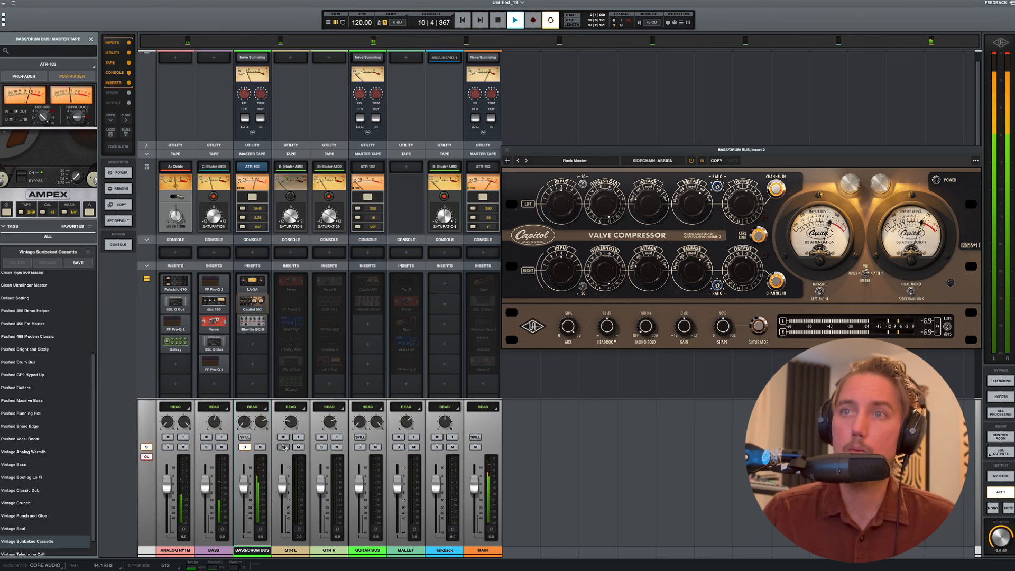
Solo GTR L in place of BASS/DRUM BUS, close the Capitol compressor window, and stop playback.
left_click(281, 447)
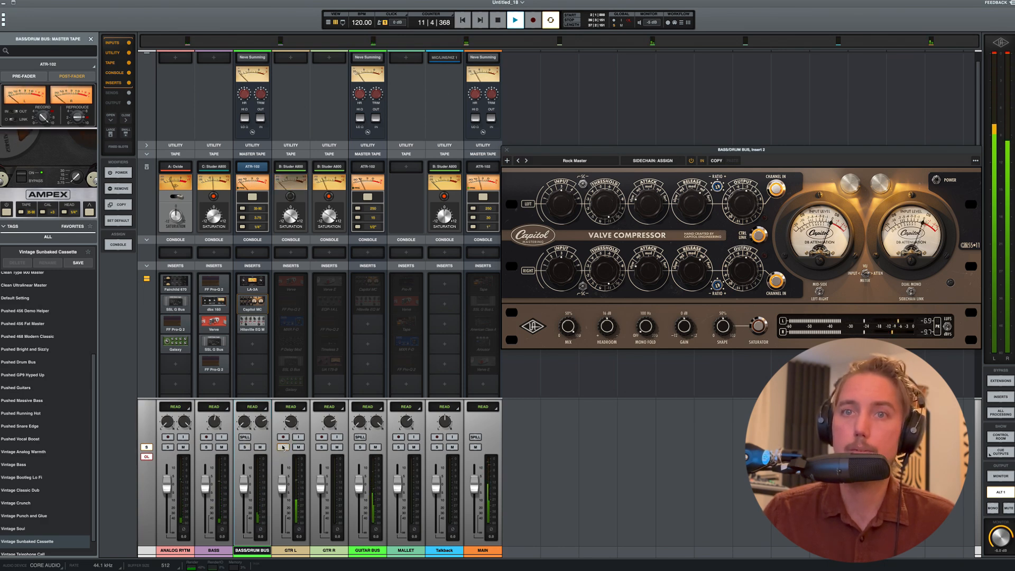
left_click(507, 150)
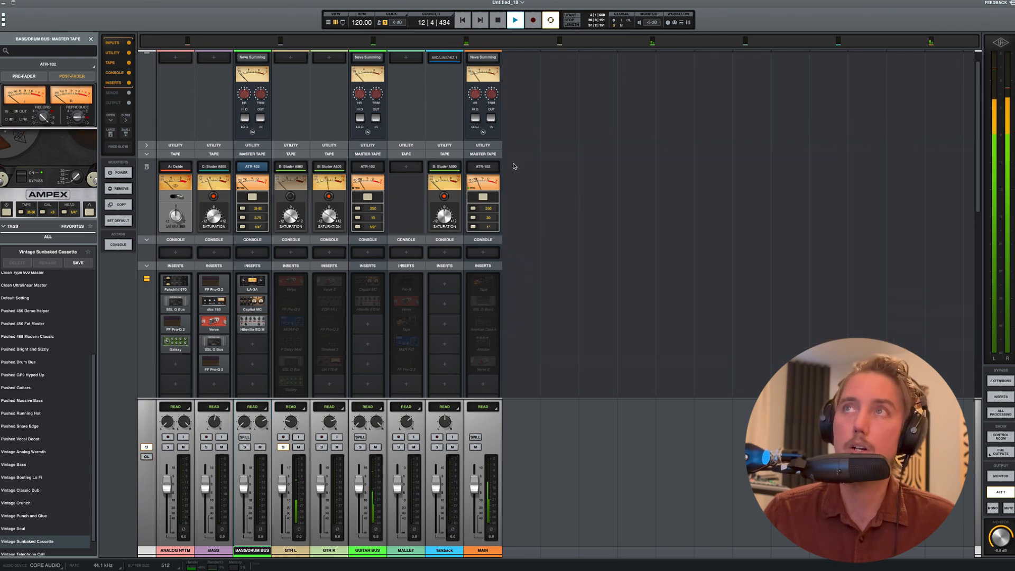
key("space")
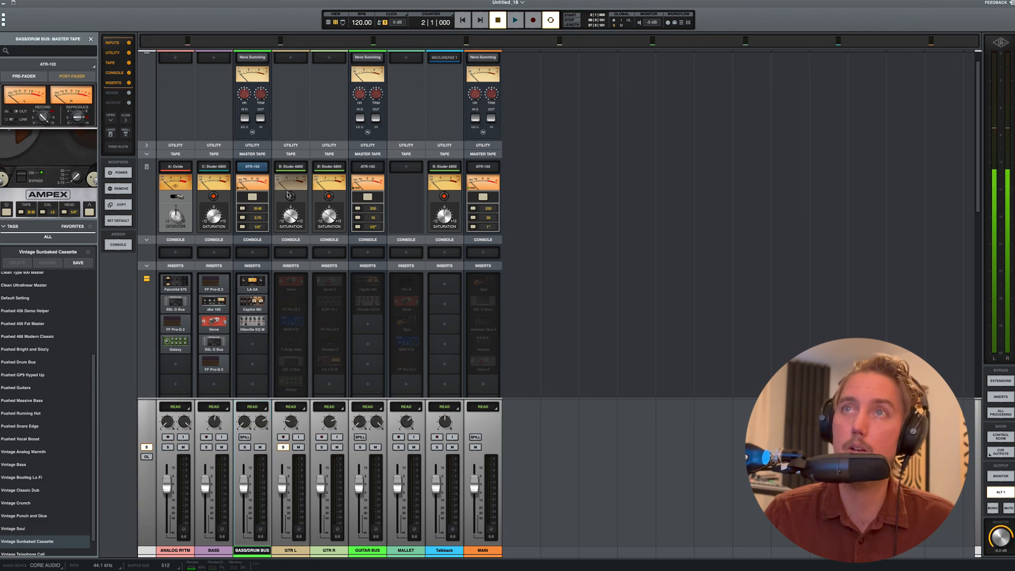
Open the GTR L Studer A800 tape settings, look through the presets, enable the tape on that track, and start playback.
left_click(291, 170)
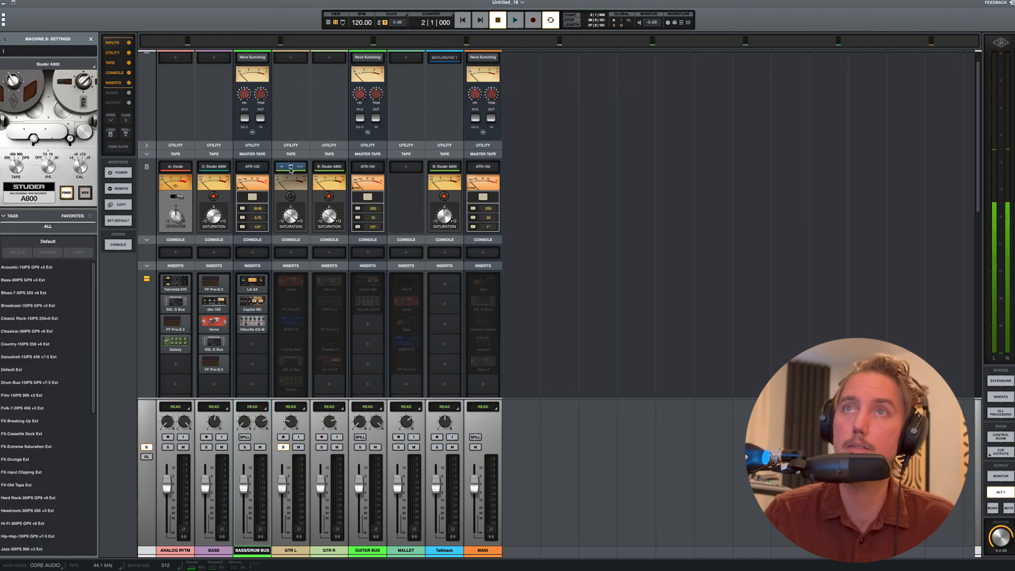
scroll(74, 337, "down", 10)
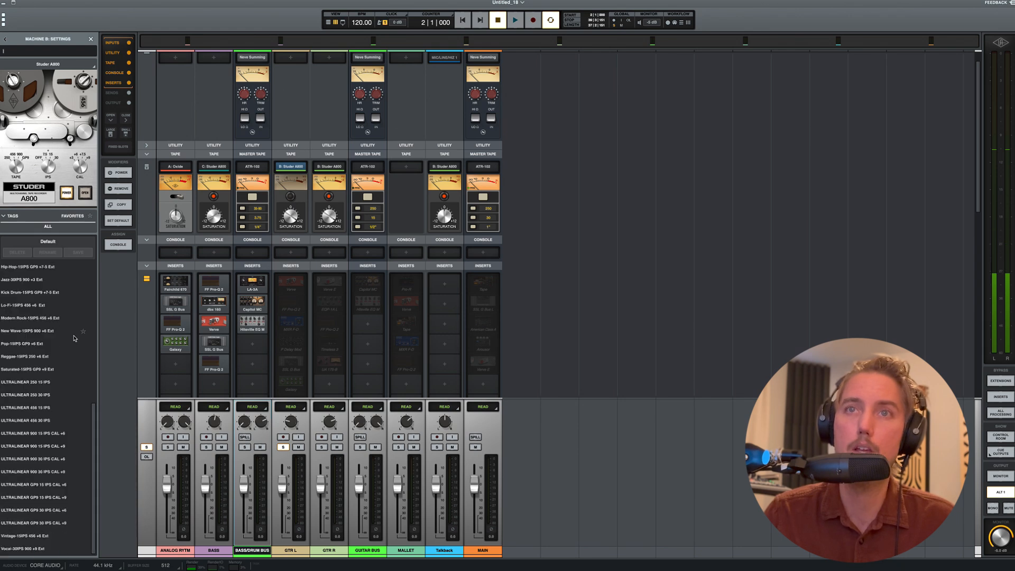
scroll(74, 337, "up", 10)
scroll(311, 214, "up", 1)
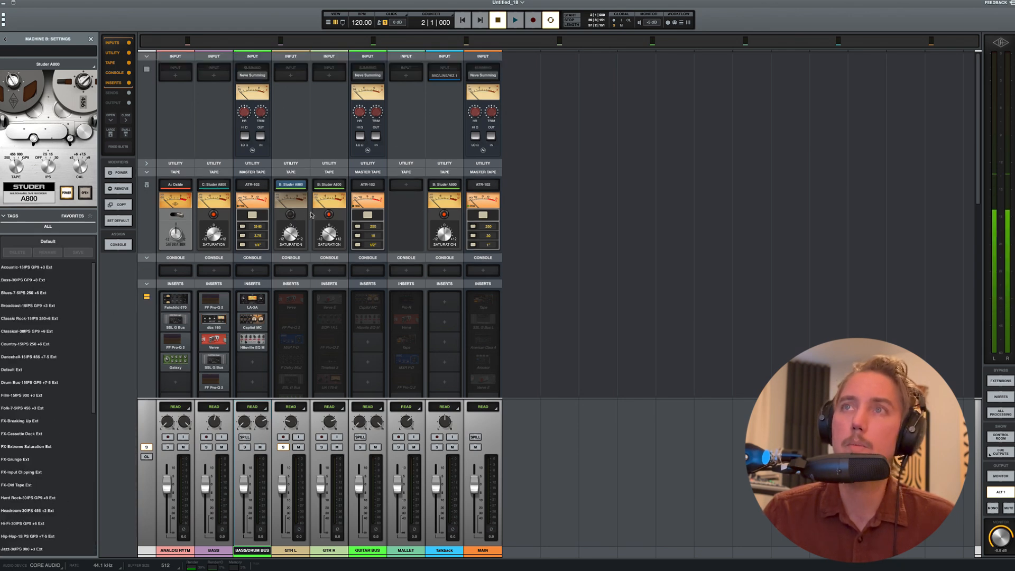
left_click(291, 214)
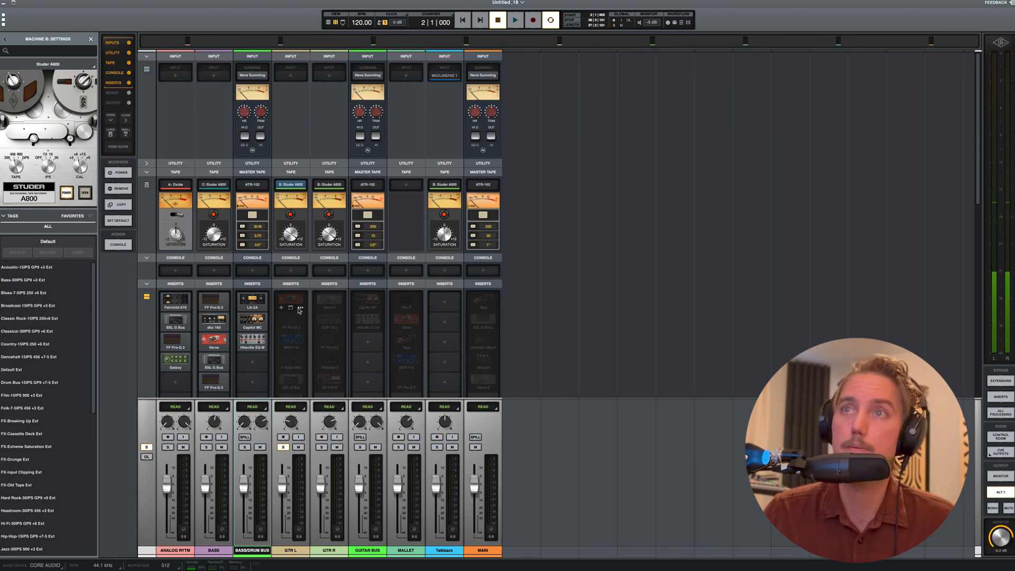
left_click(509, 23)
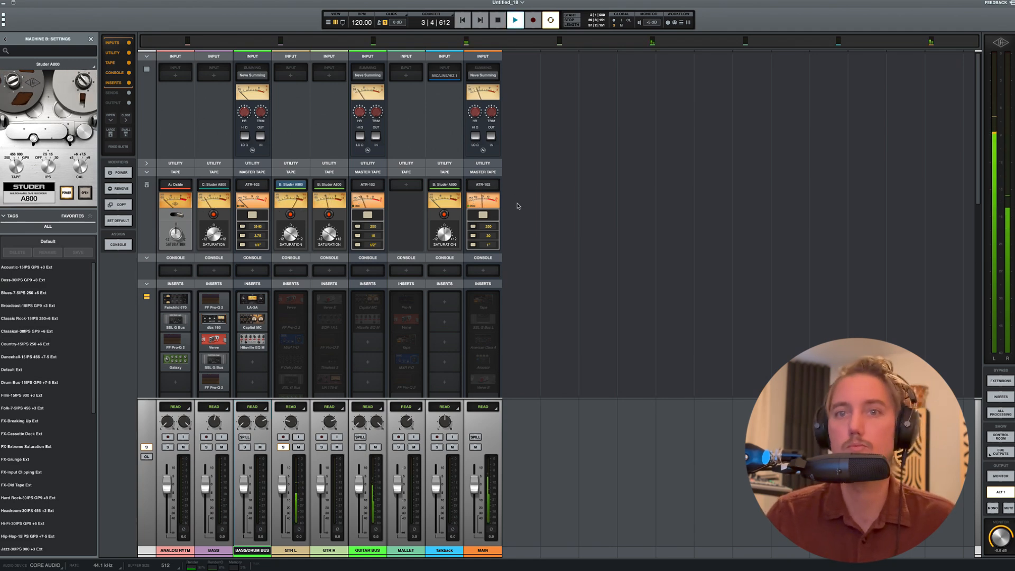
Open the Verve Analog Machines plug-in in GTR L insert 1, move its window beside the mixer, and enable it.
left_click(295, 300)
left_click_drag(482, 149, 575, 141)
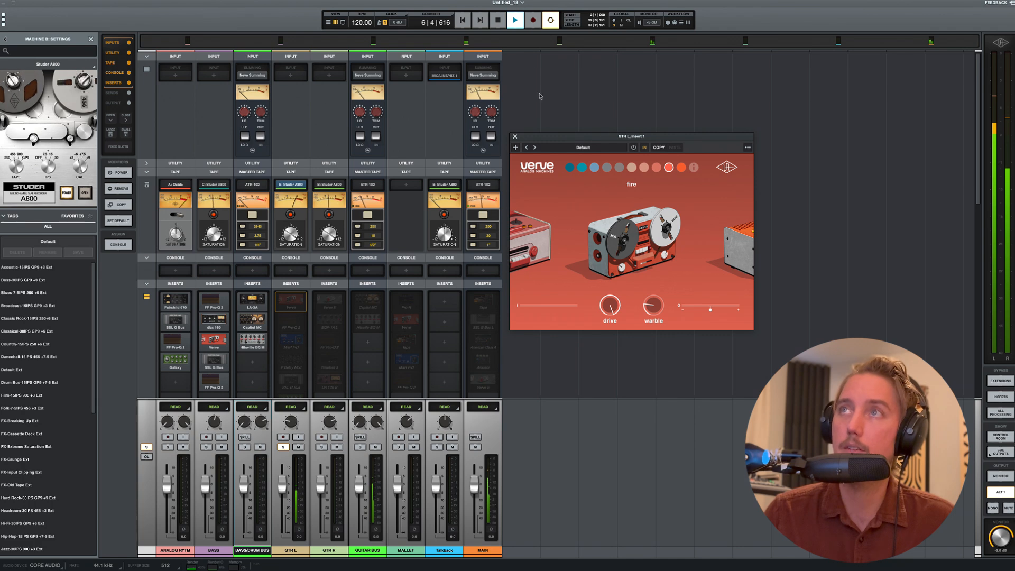
left_click(633, 148)
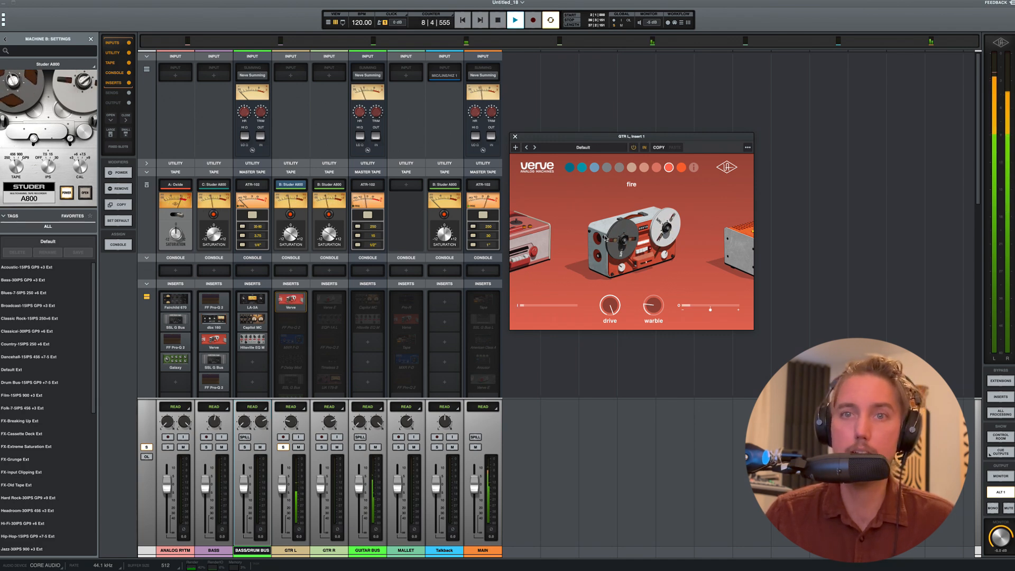
Enable the FabFilter Pro-Q 2 in GTR L insert 2, inspect its low-frequency bands, and close both open plug-in windows.
left_click(289, 323)
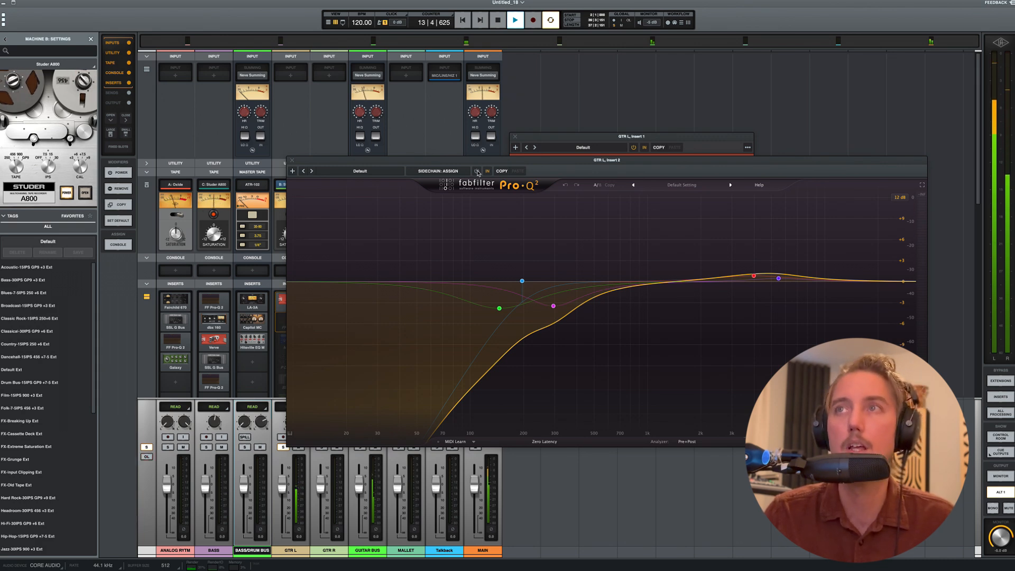
left_click(476, 172)
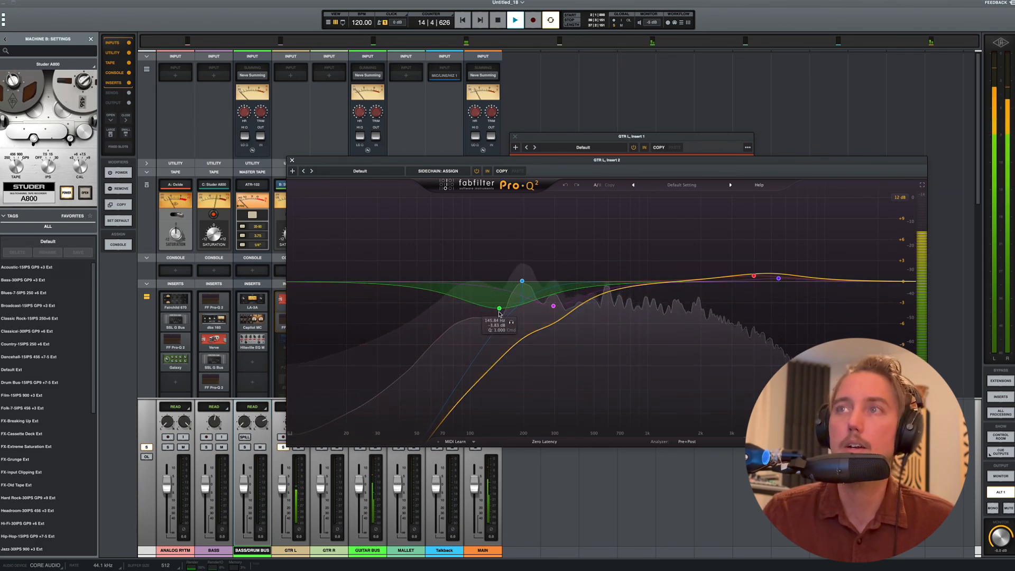
left_click(522, 281)
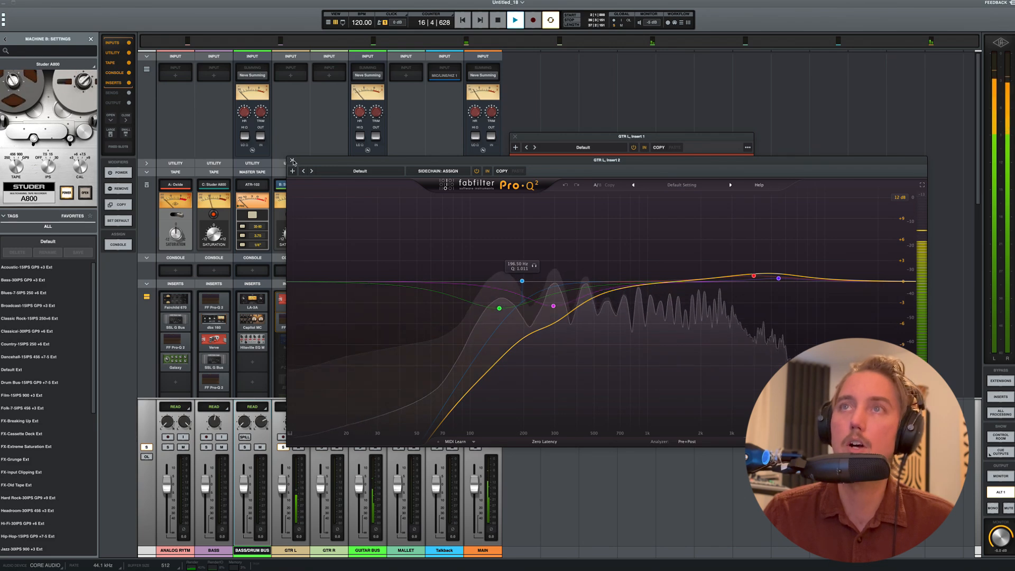
left_click(292, 160)
left_click(515, 137)
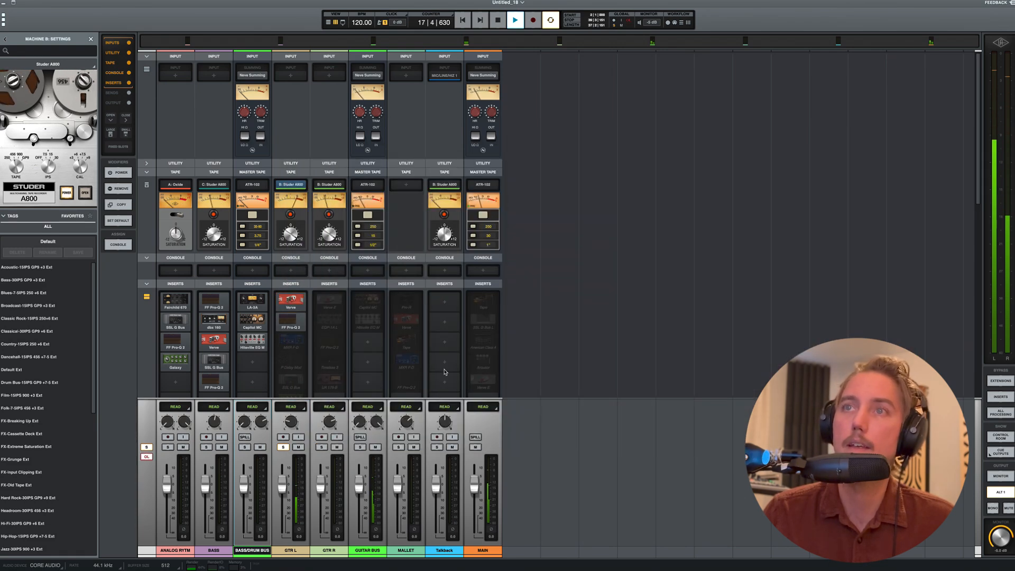
Open and enable the MXR flanger/doubler in GTR L insert 3, and close its window.
left_click(290, 341)
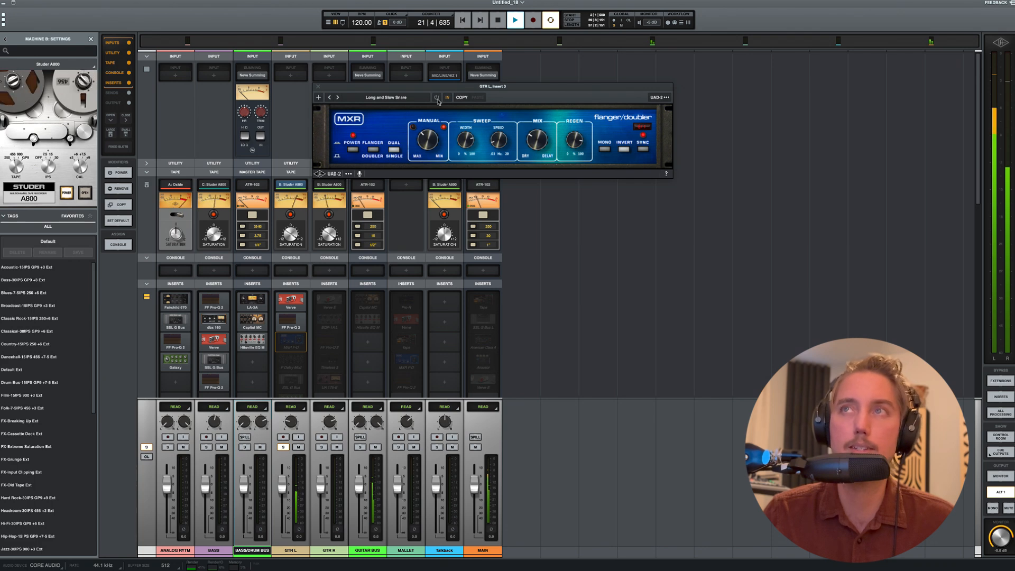
left_click_drag(487, 89, 527, 153)
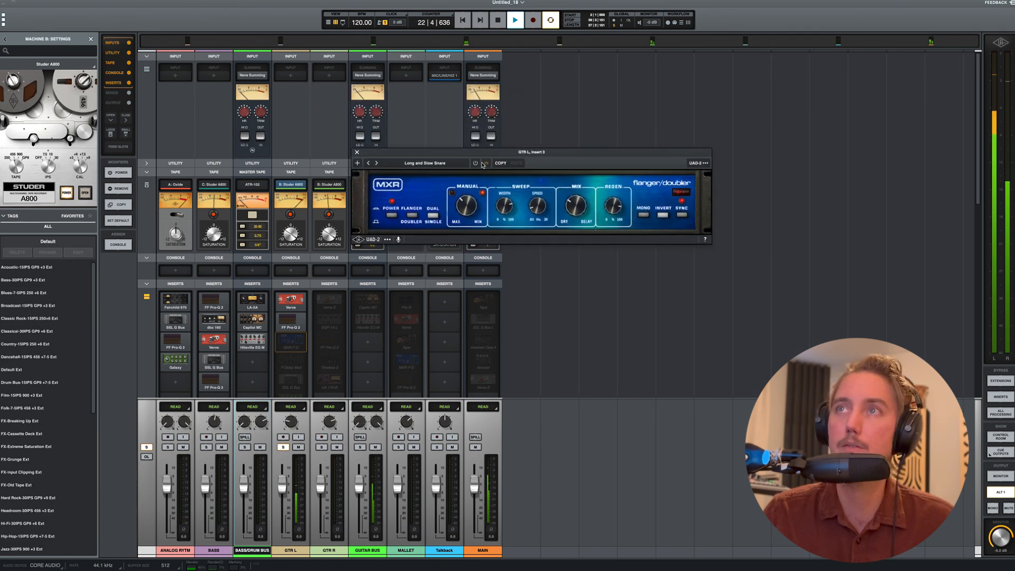
left_click(476, 165)
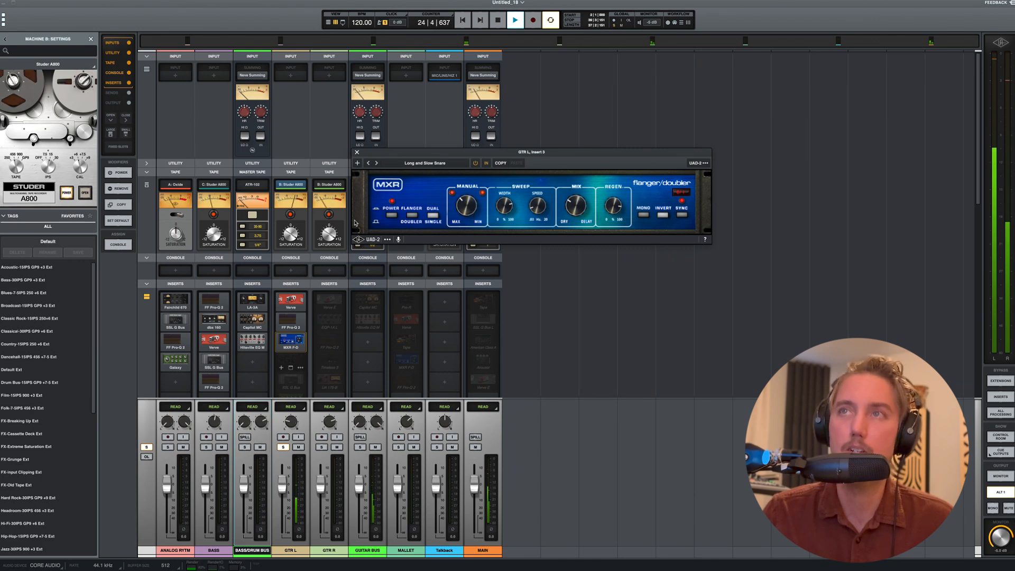
left_click(357, 152)
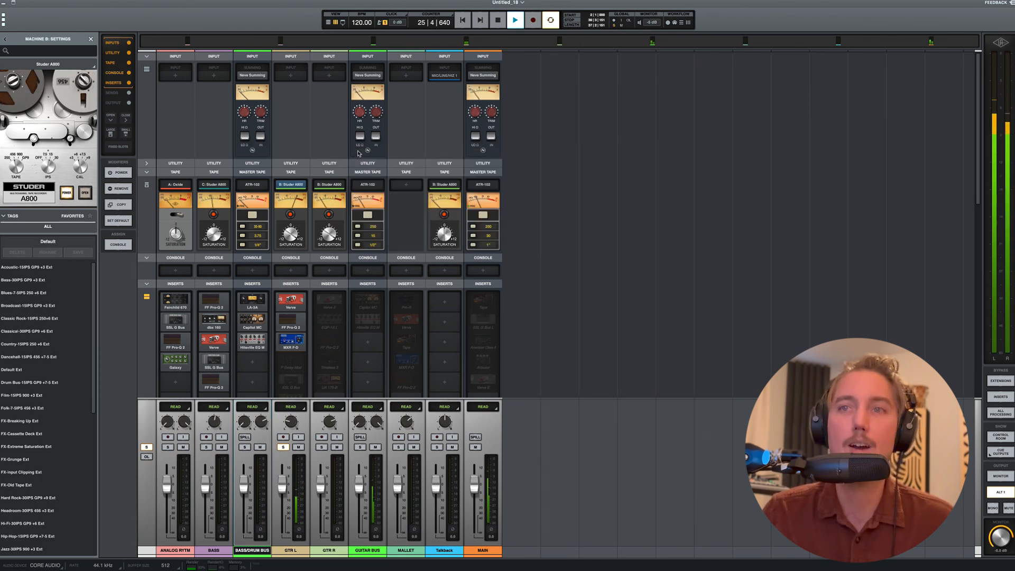
Open the Delay/Modulation plug-in in GTR L insert 4, move its window clear of the inserts, and enable it.
left_click(283, 360)
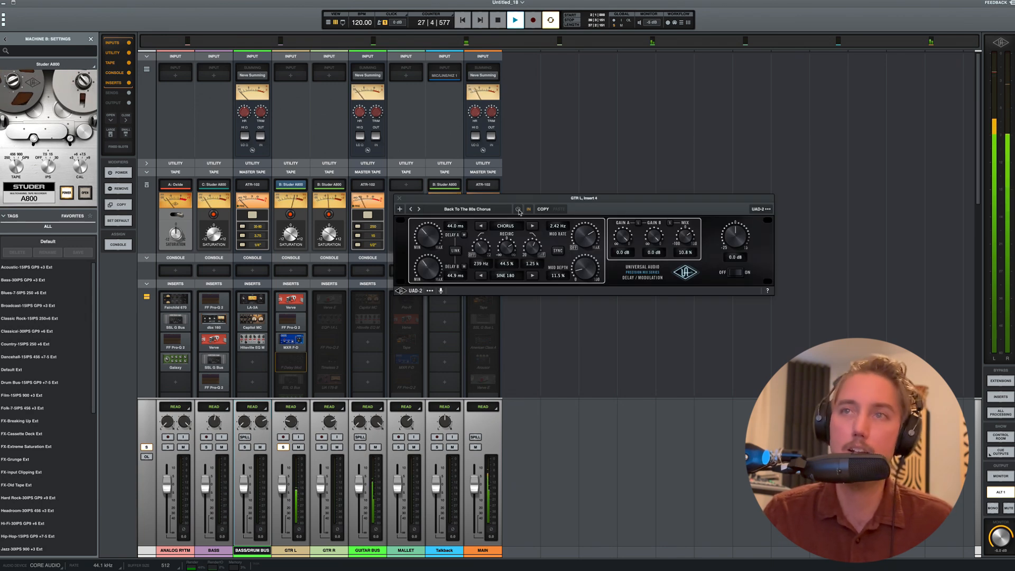
left_click_drag(527, 200, 552, 172)
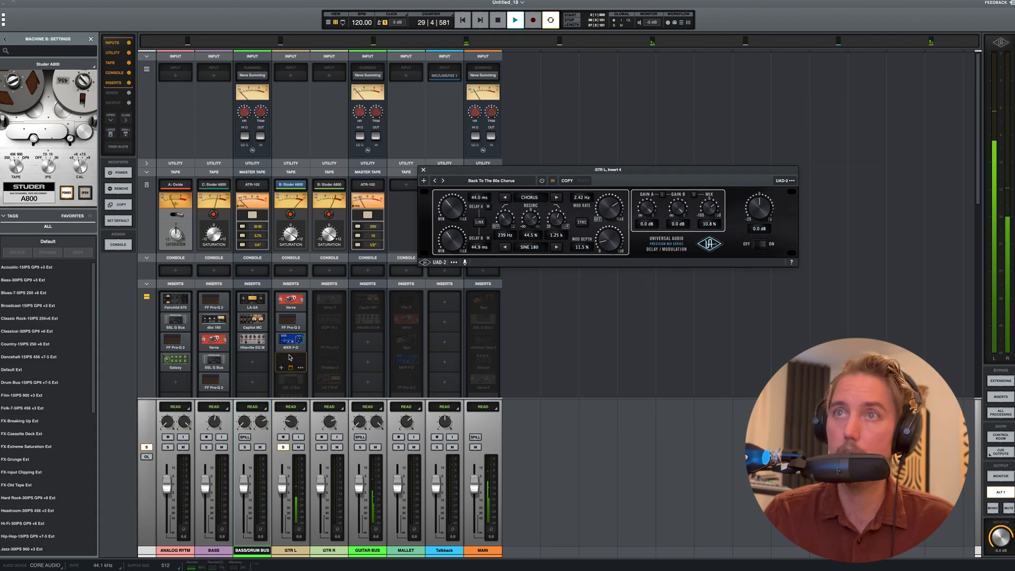
left_click(542, 183)
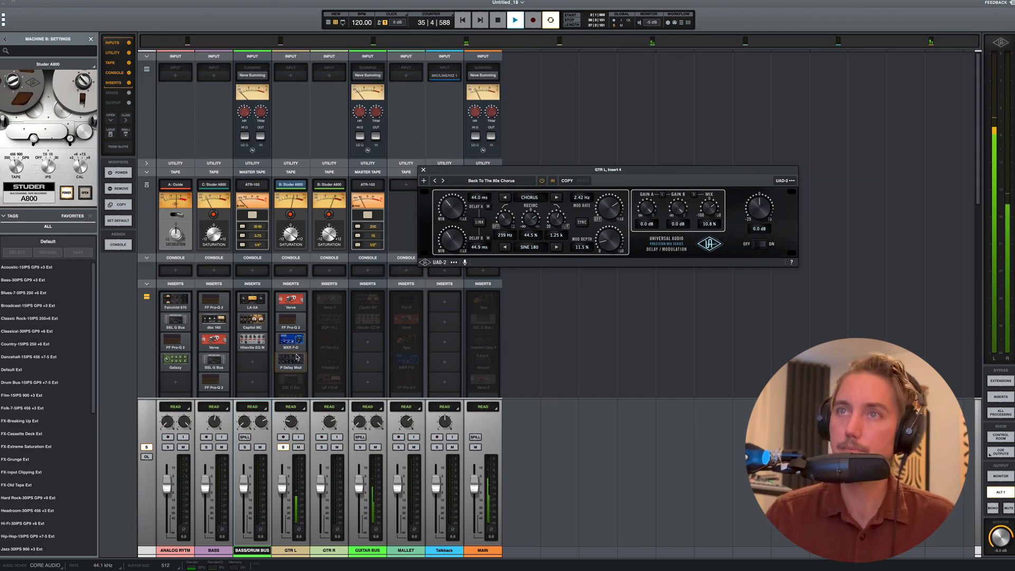
Open and enable the SSL 4000 G stereo compressor in GTR L insert 5, and close the delay/modulation window.
mouse_move(295, 357)
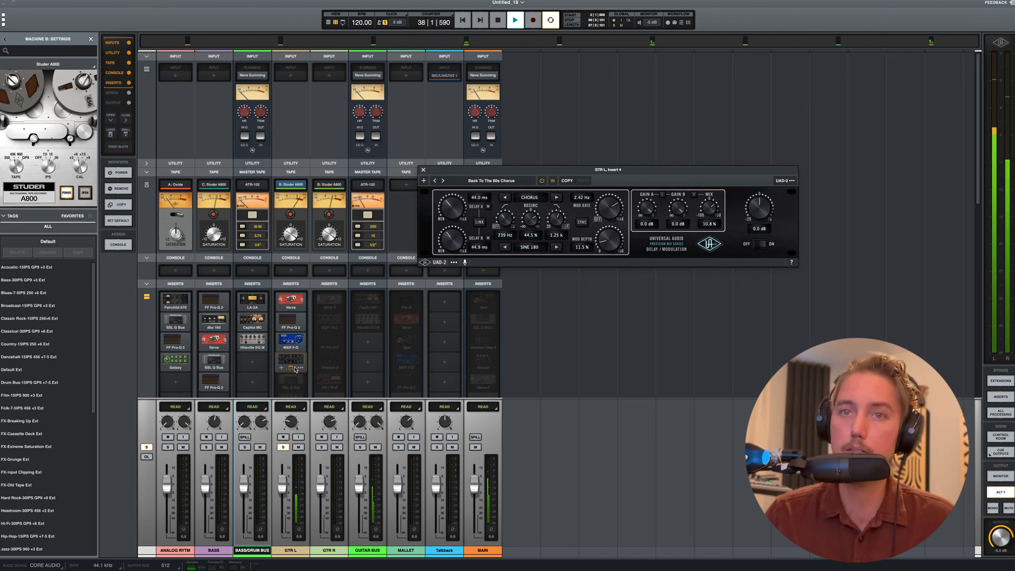
scroll(289, 368, "down", 2)
left_click(289, 355)
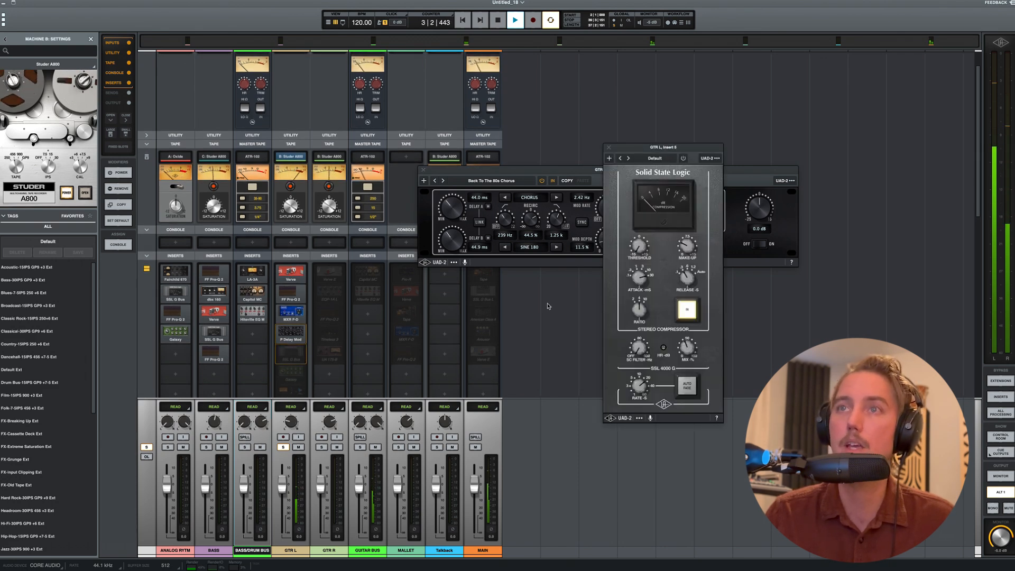
left_click(682, 158)
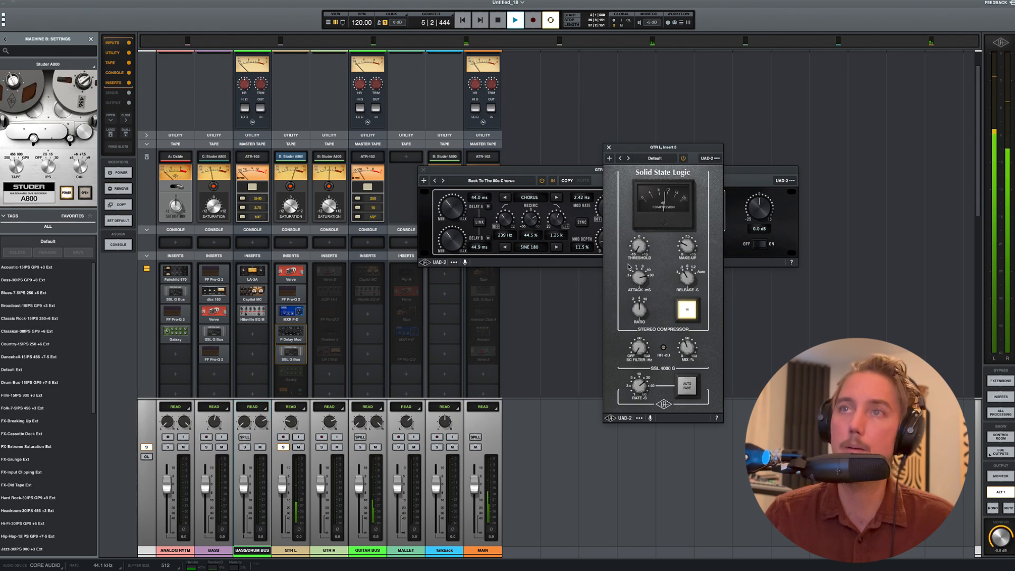
left_click(422, 172)
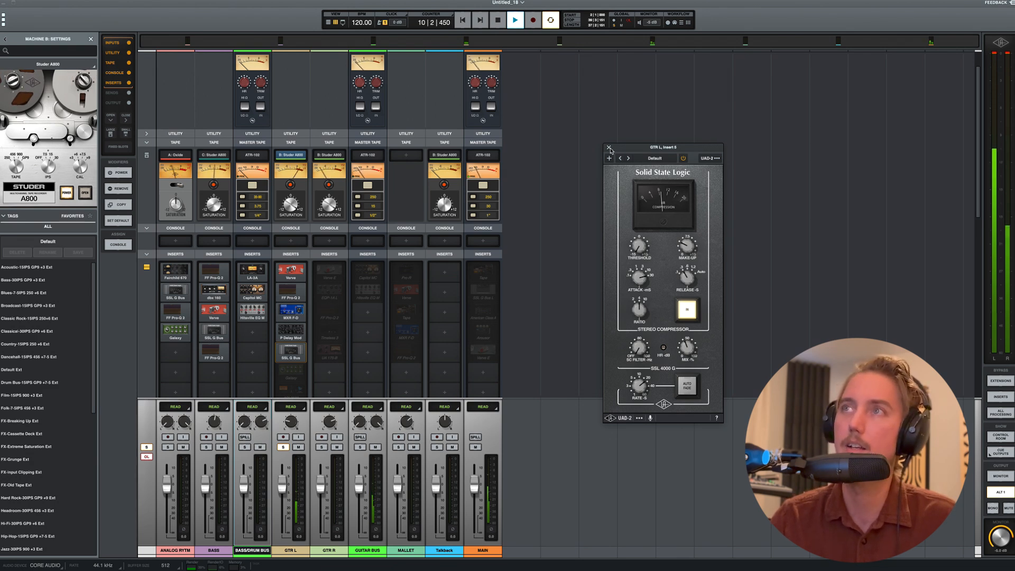
Open and enable the Galaxy Tape Echo in GTR L insert 6, and close its window.
left_click(291, 351)
left_click(290, 376)
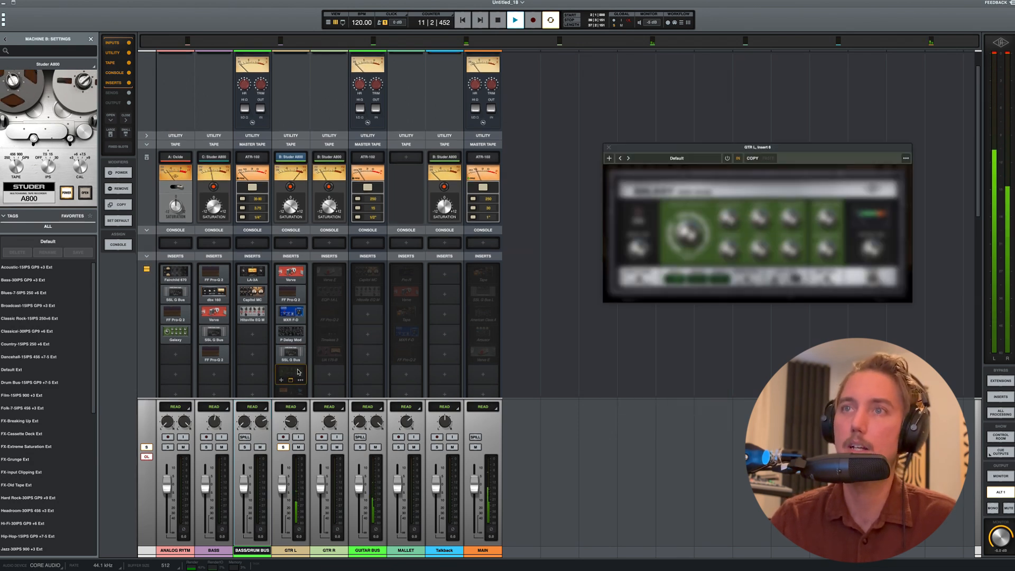
left_click_drag(651, 149, 588, 154)
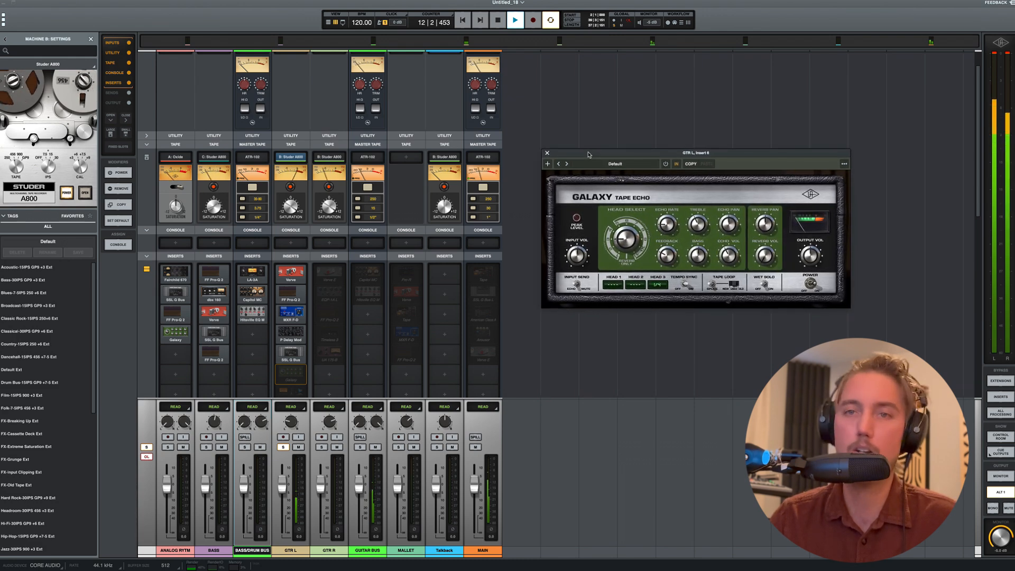
left_click_drag(685, 157, 674, 157)
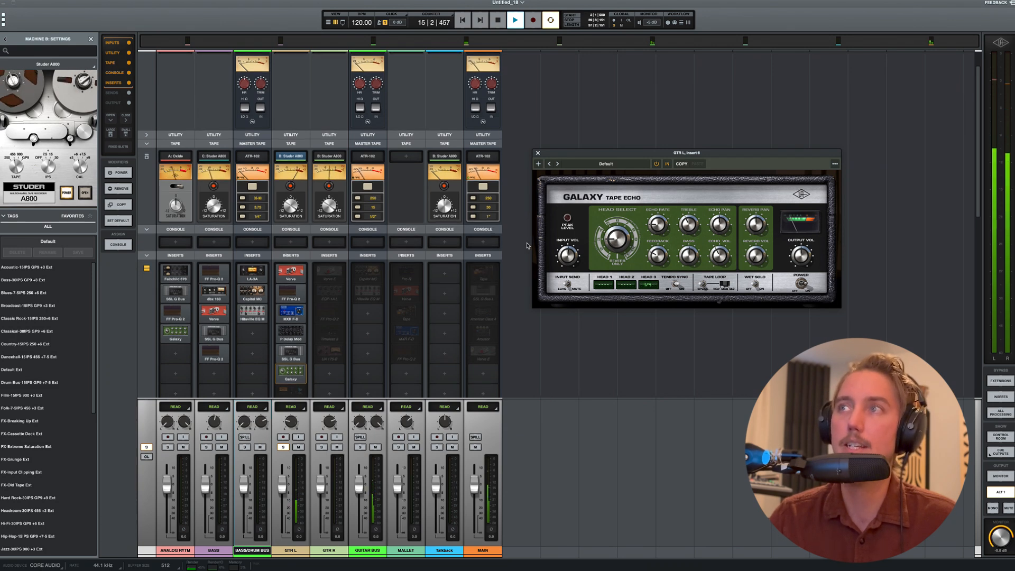
left_click_drag(609, 160, 597, 160)
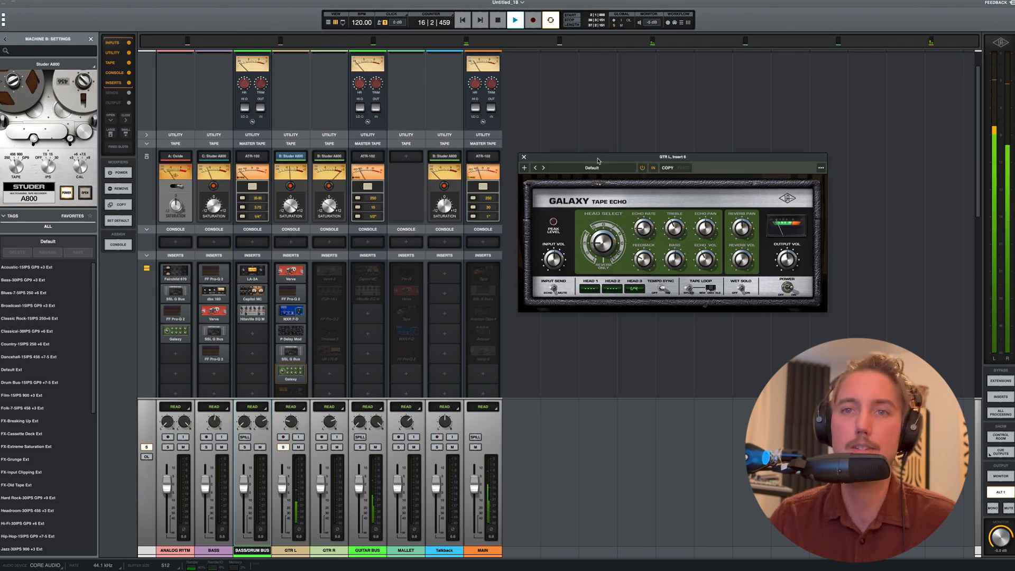
left_click(524, 157)
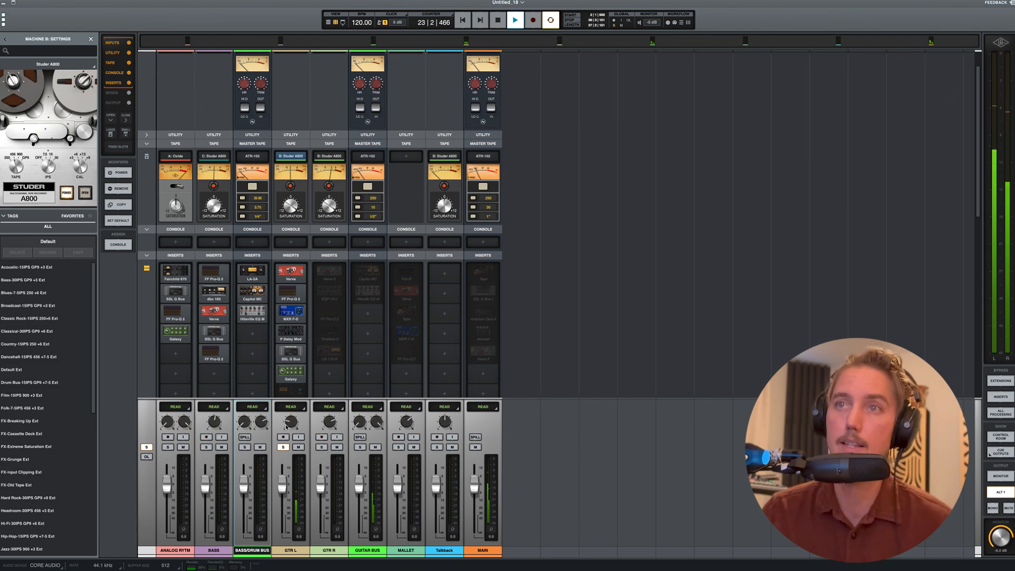
Open and enable the API 2500 bus compressor in GTR L insert 7, and move its window clear of the tracks.
mouse_move(297, 369)
scroll(297, 369, "down", 2)
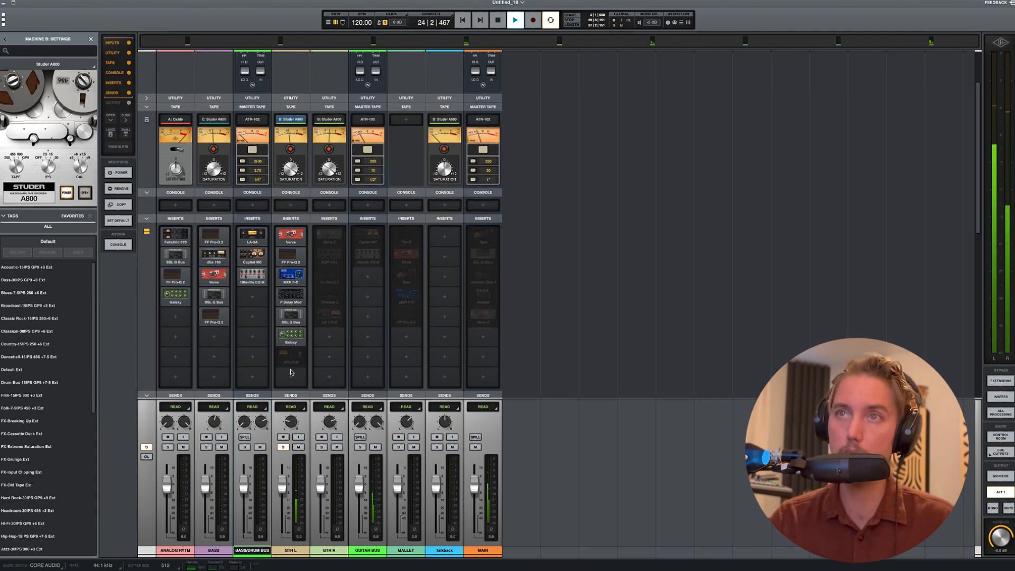
left_click(291, 357)
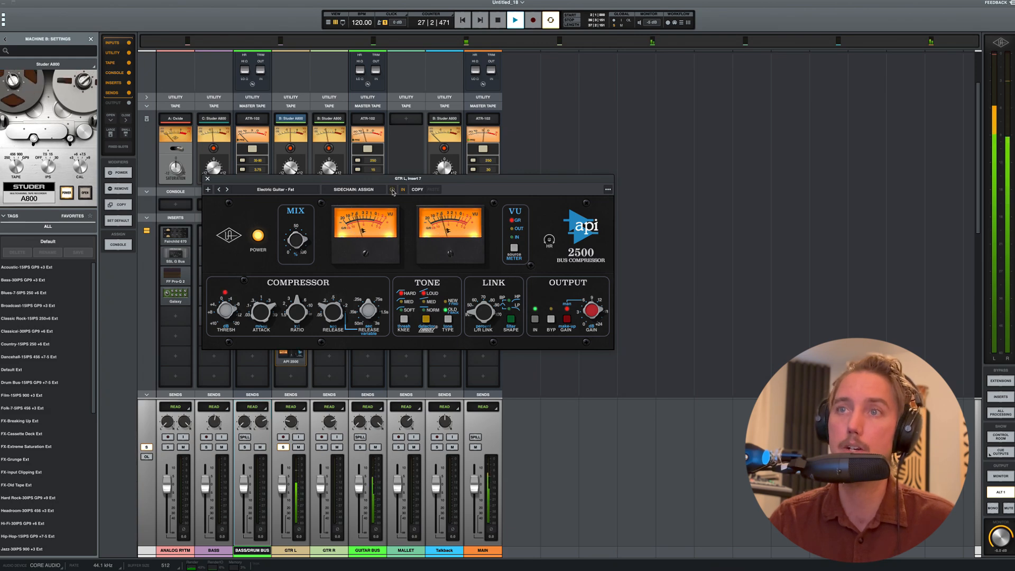
left_click_drag(384, 182, 695, 199)
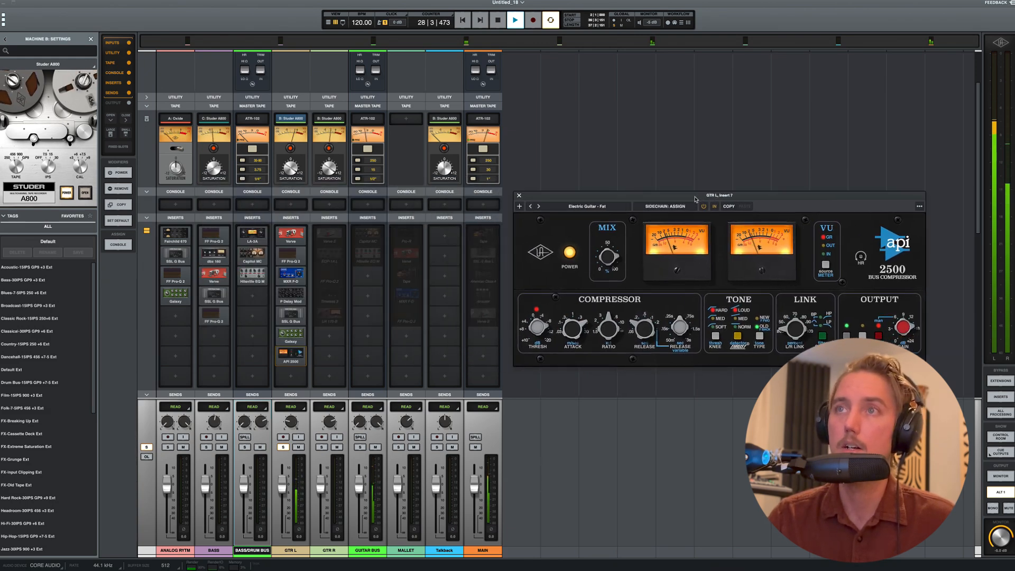
Mute and unmute GTR L during playback to compare the mix without and with the track.
left_click(298, 446)
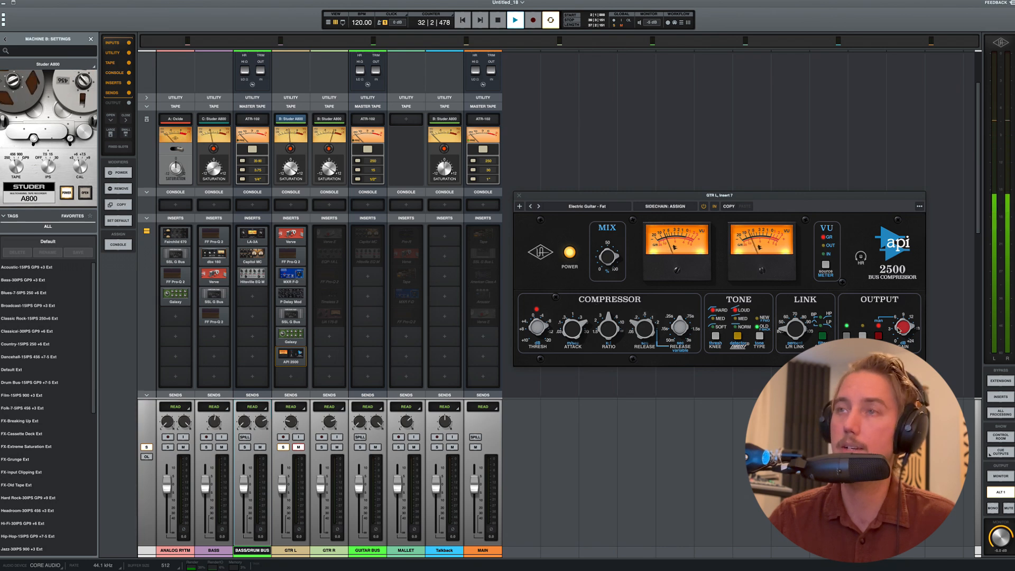
scroll(327, 370, "up", 1)
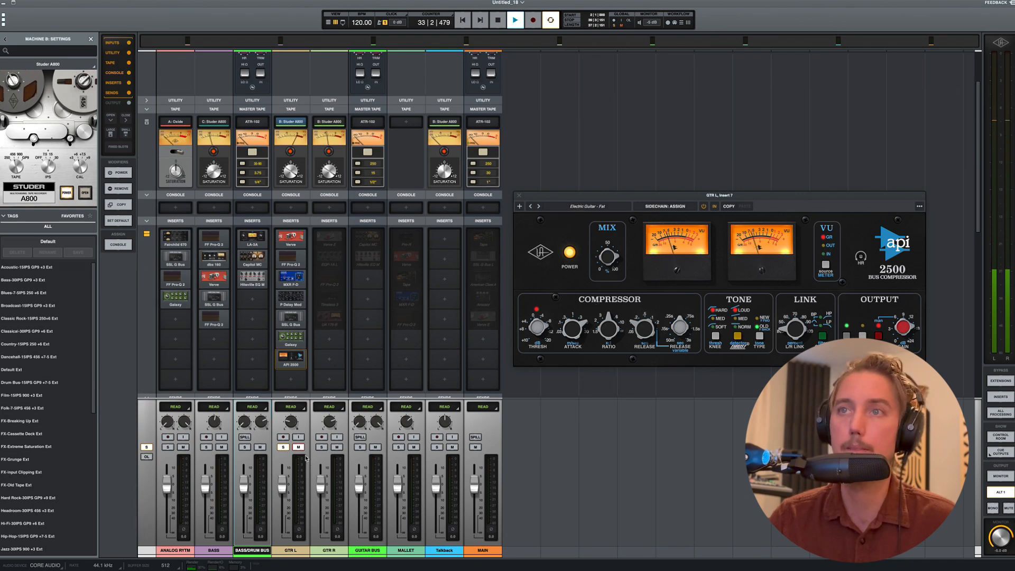
left_click(297, 447)
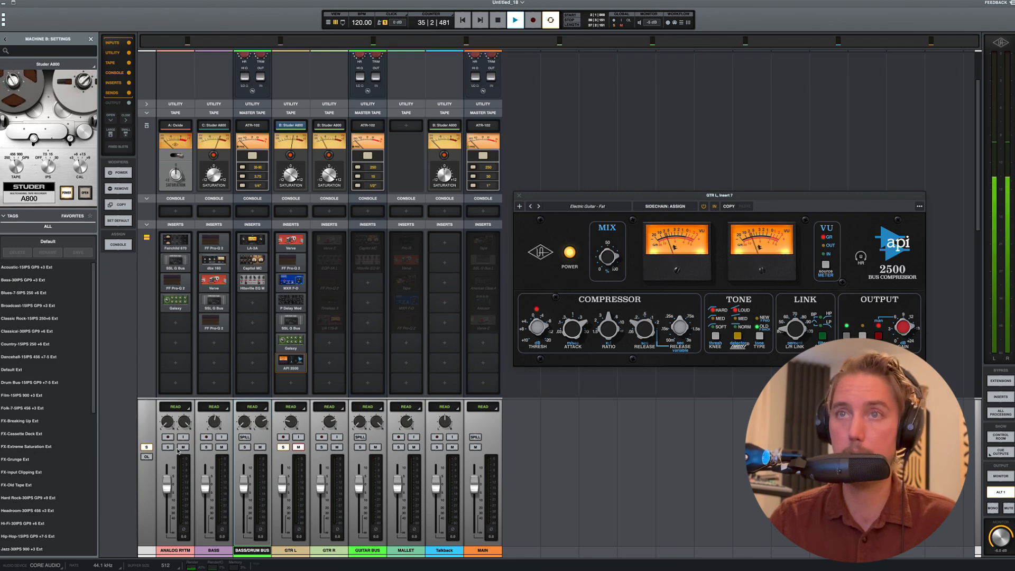
left_click(297, 448)
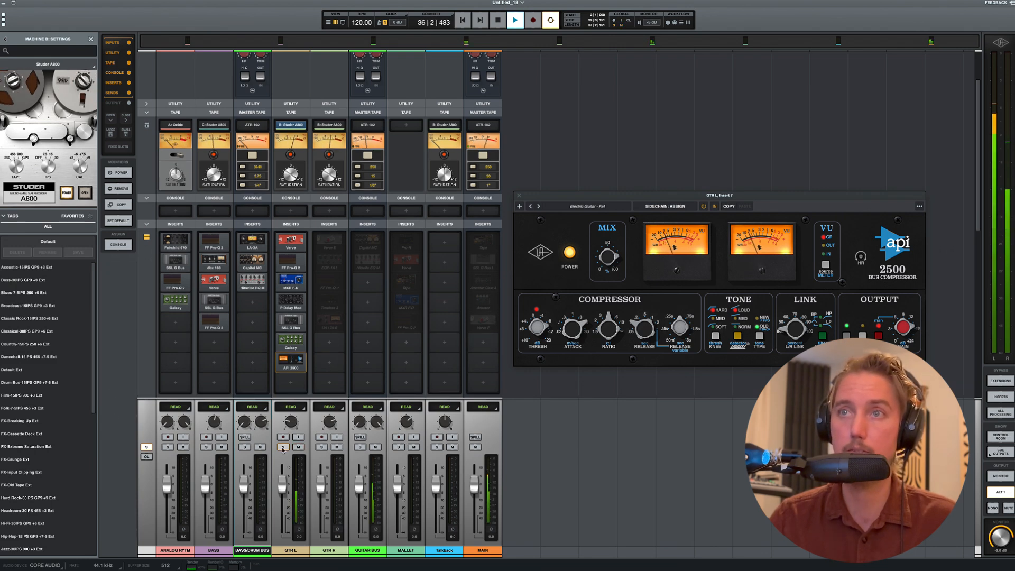
Audition GTR L together with the soloed BASS/DRUM BUS, and clear all solos to hear the full mix.
left_click(283, 447)
left_click(243, 448)
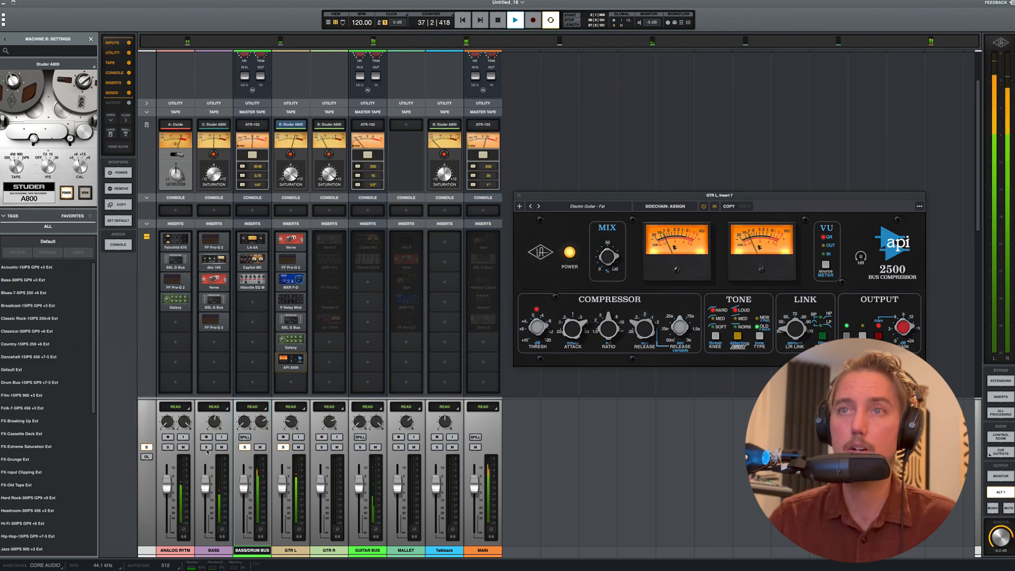
left_click(207, 448)
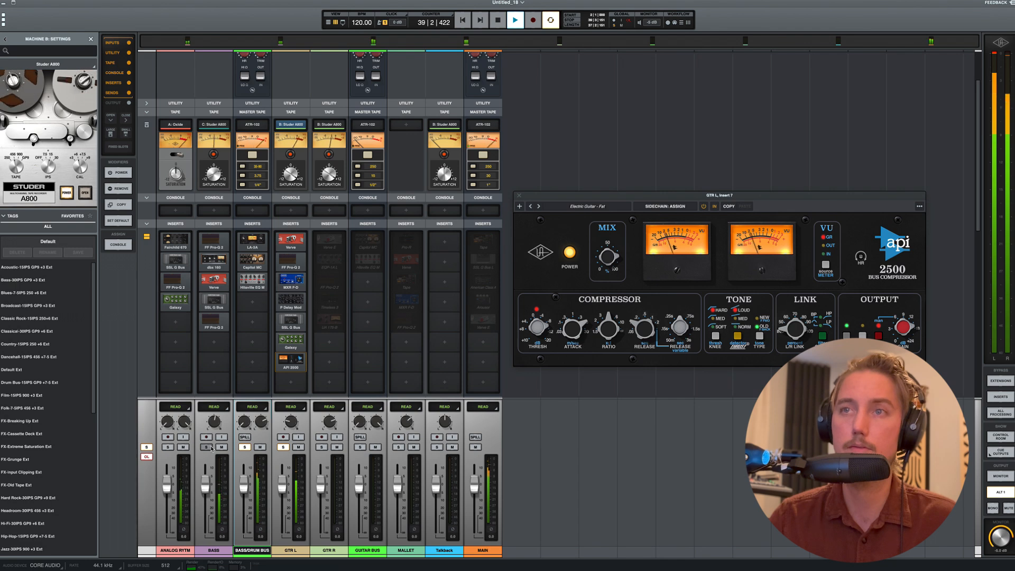
left_click(246, 448)
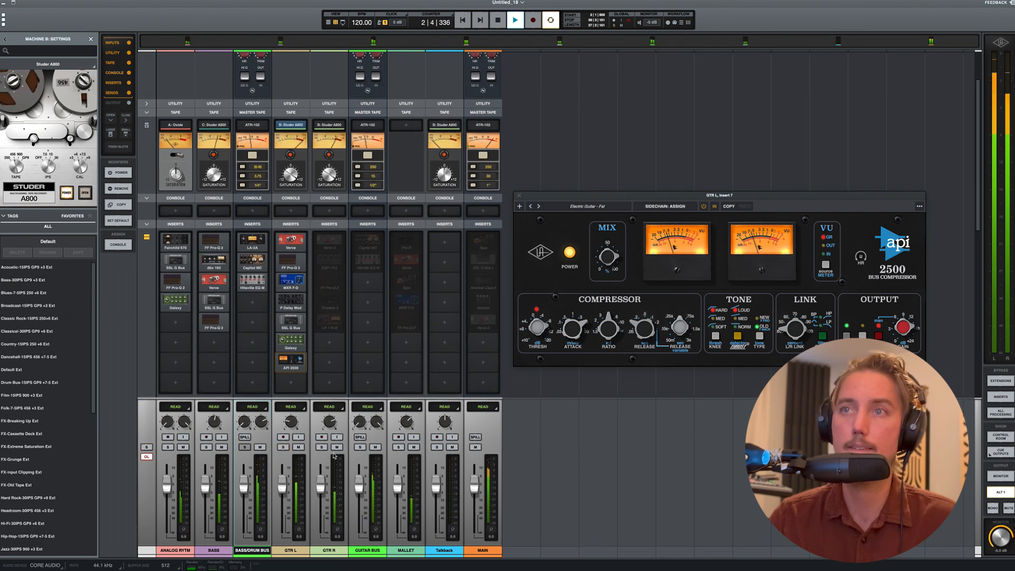
Mute the MALLET and GTR R tracks, and close the API 2500 window.
left_click(374, 447)
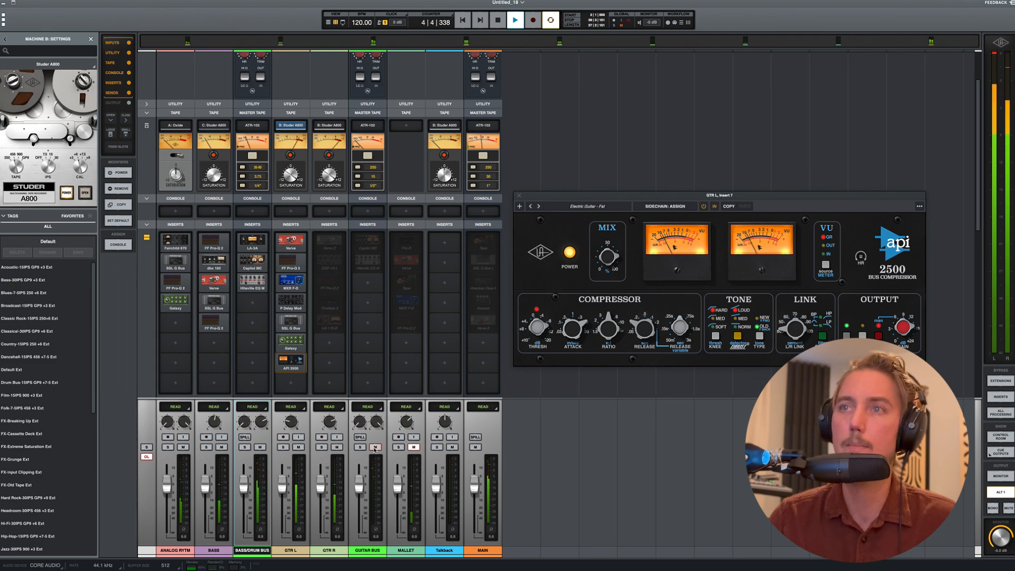
left_click(336, 448)
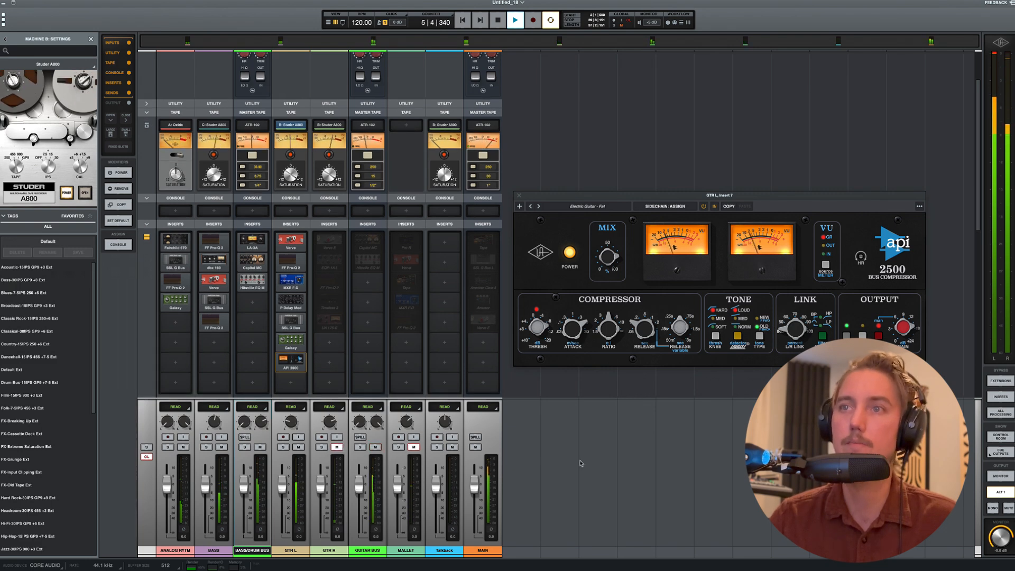
left_click(519, 195)
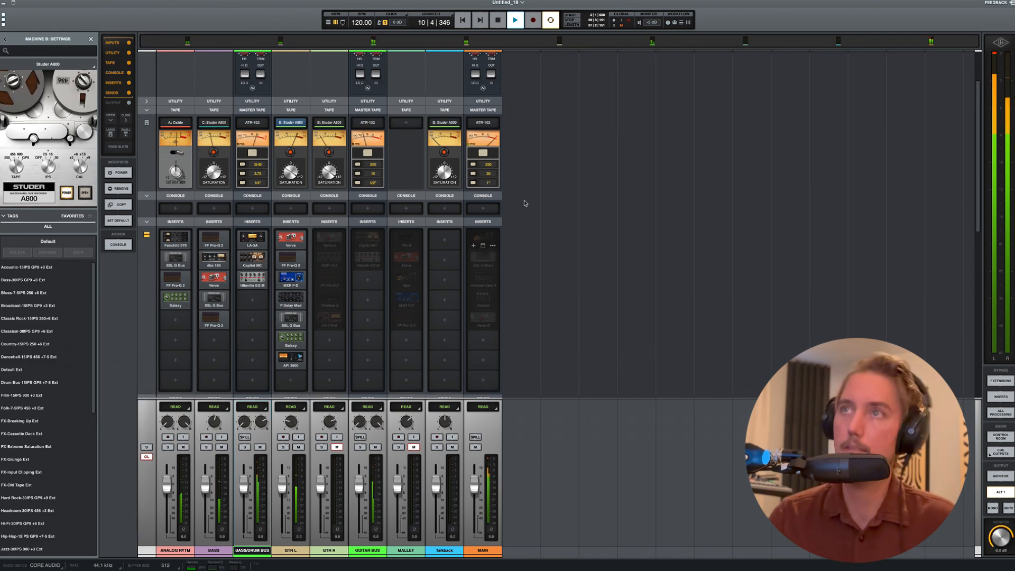
Stop playback, and unmute and solo GTR R.
key("space")
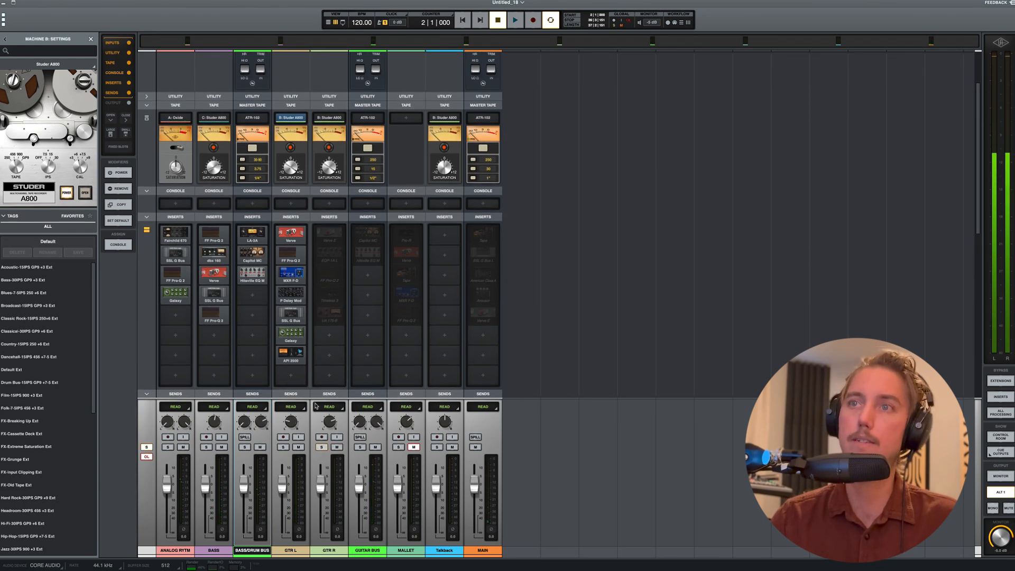
scroll(322, 174, "up", 3)
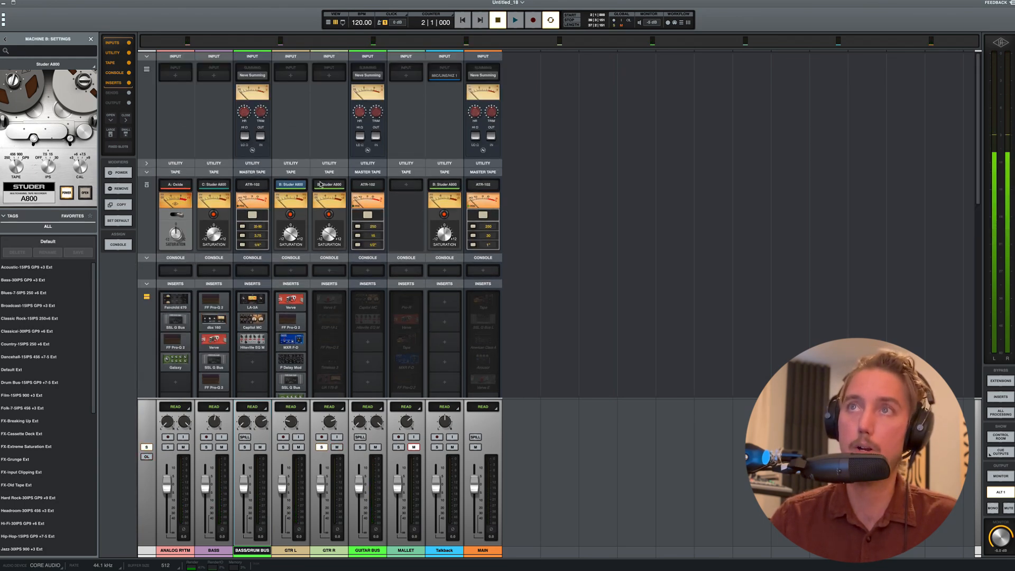
mouse_move(331, 188)
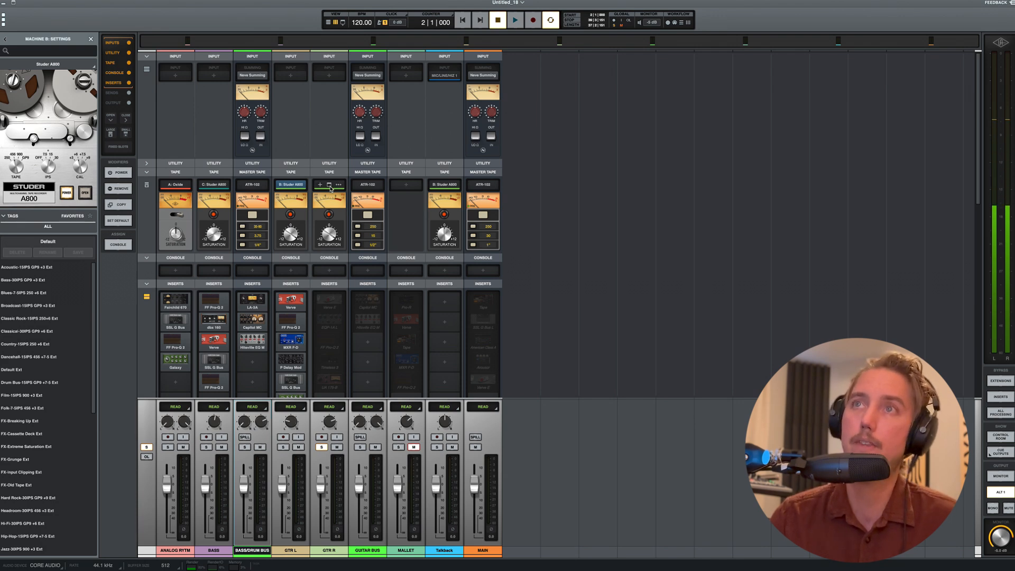
Open and enable the Verve Analog Machines plug-in in GTR R insert 1, and restart playback with its window clear of the tracks.
left_click(331, 301)
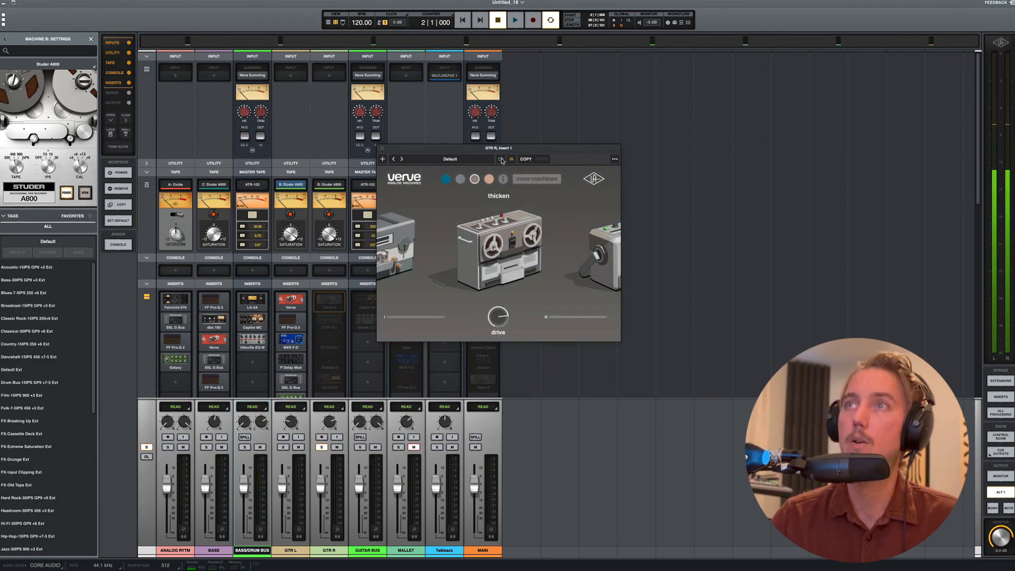
left_click_drag(502, 160, 638, 136)
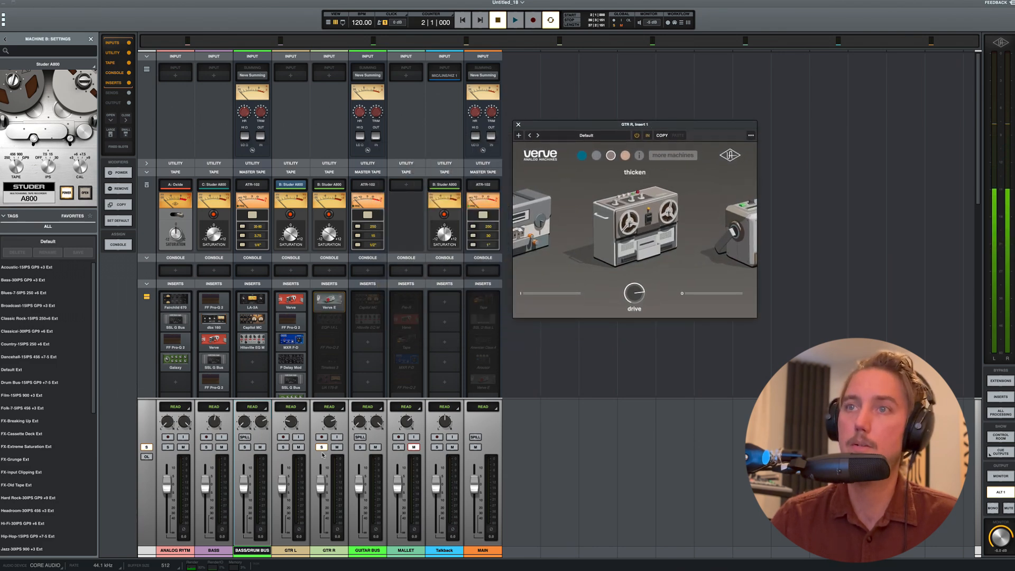
left_click(515, 22)
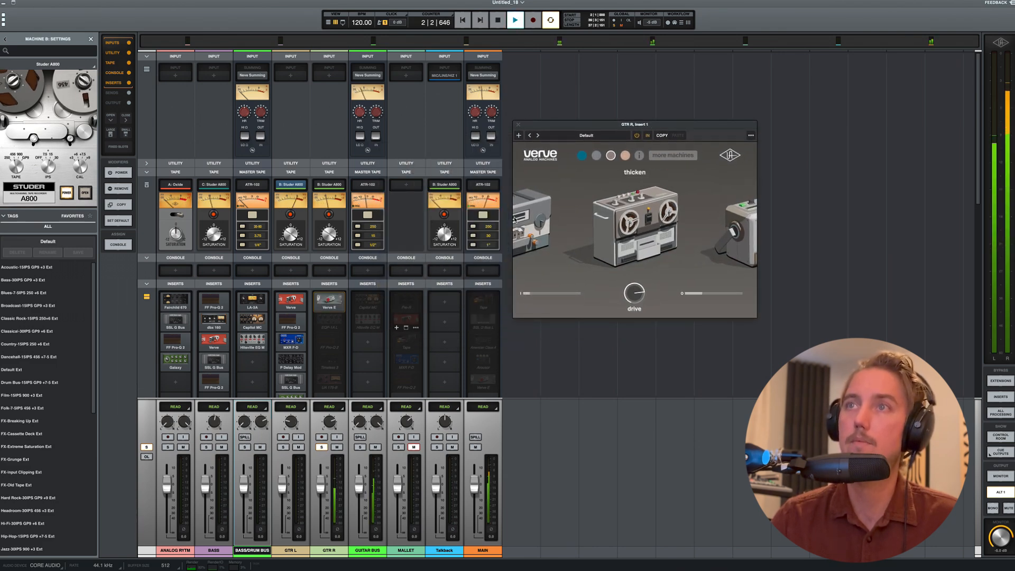
left_click_drag(584, 134, 594, 144)
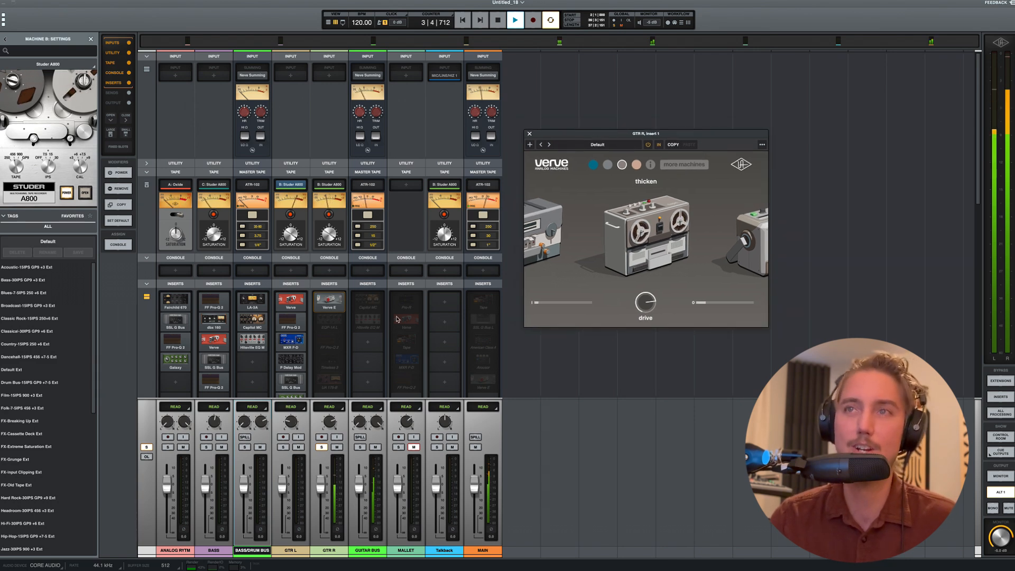
Open and enable the Pultec EQP-1A equalizer in GTR R insert 2, and move the Verve window aside.
left_click(329, 320)
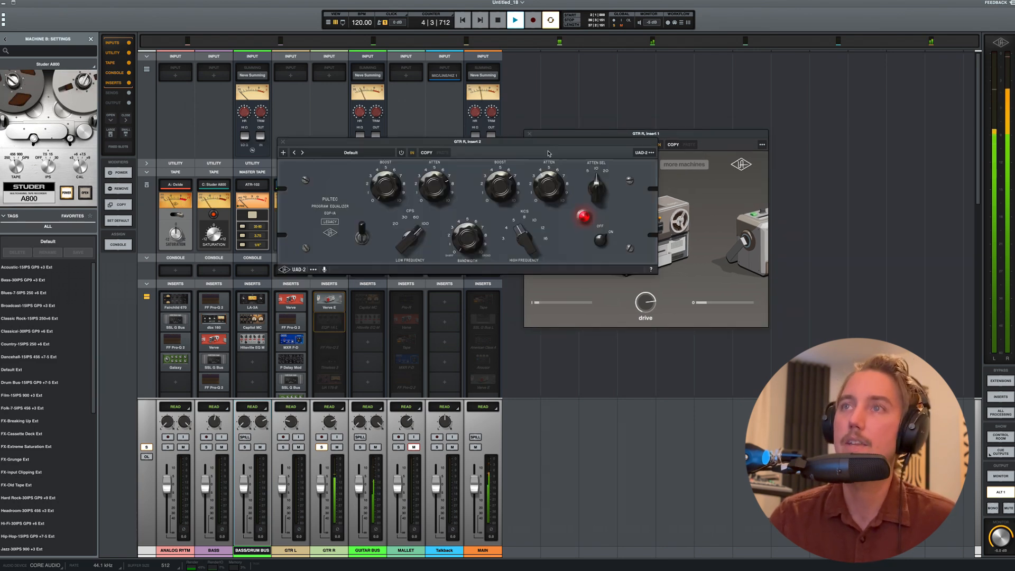
left_click(401, 153)
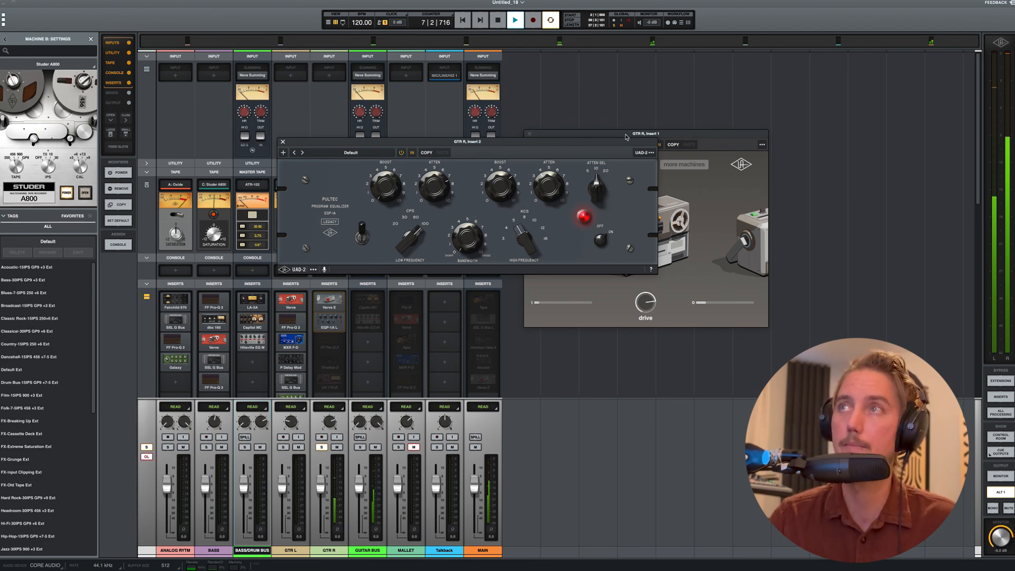
left_click_drag(625, 137, 652, 147)
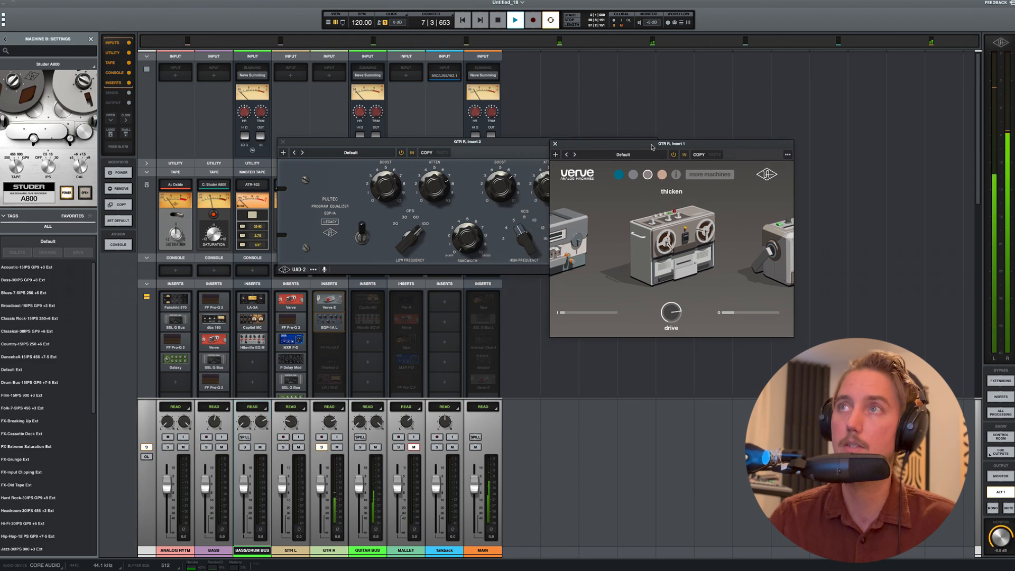
Bypass and re-engage the Pultec EQP-1A for comparison, and close both open GTR R plug-in windows.
left_click(411, 153)
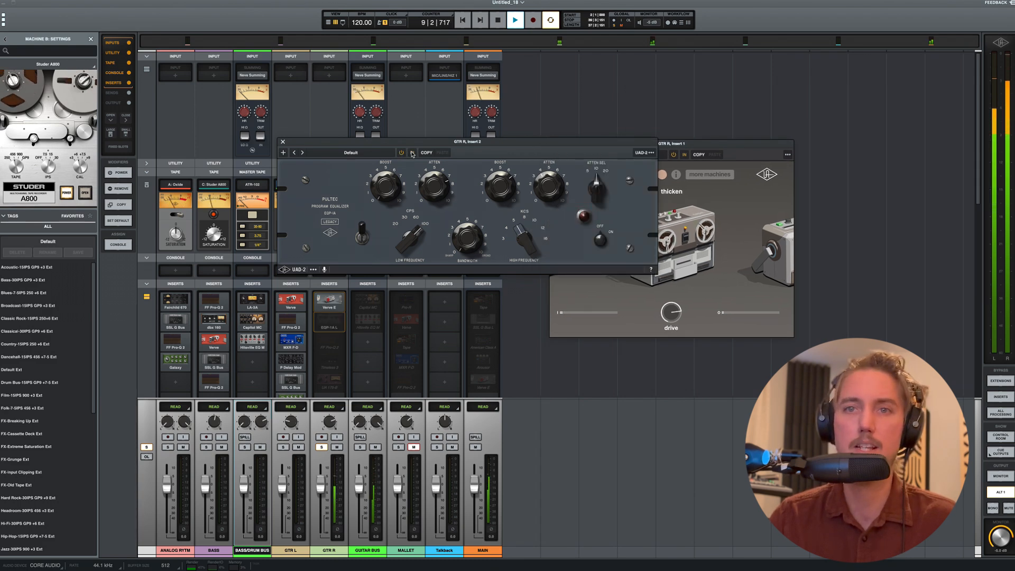
left_click(411, 152)
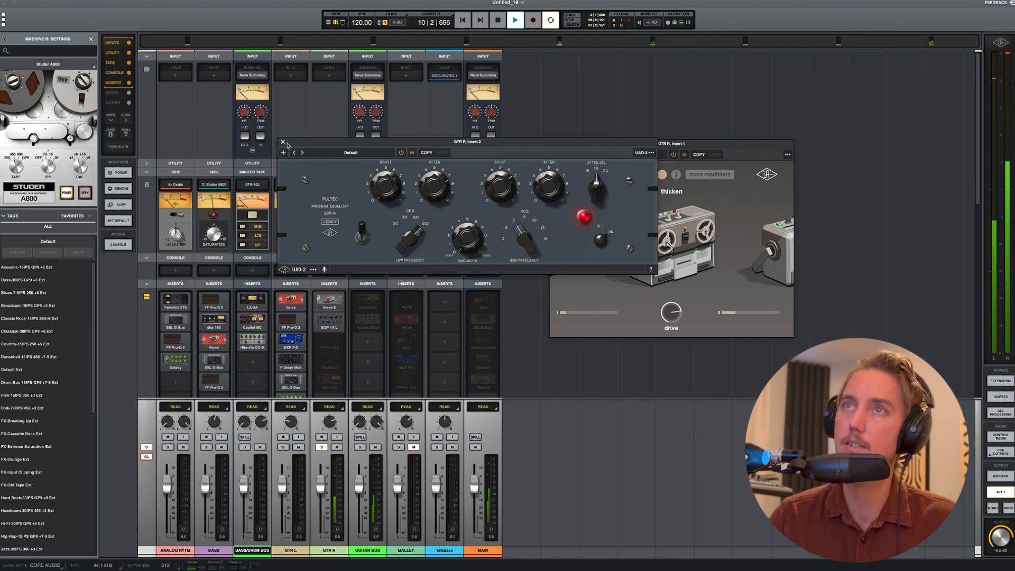
left_click(283, 143)
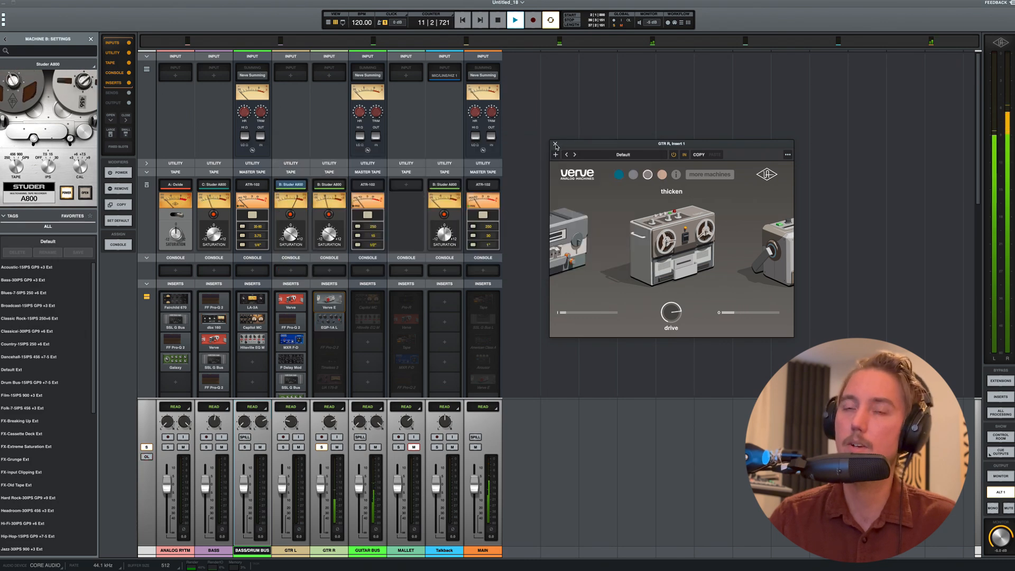
left_click(555, 144)
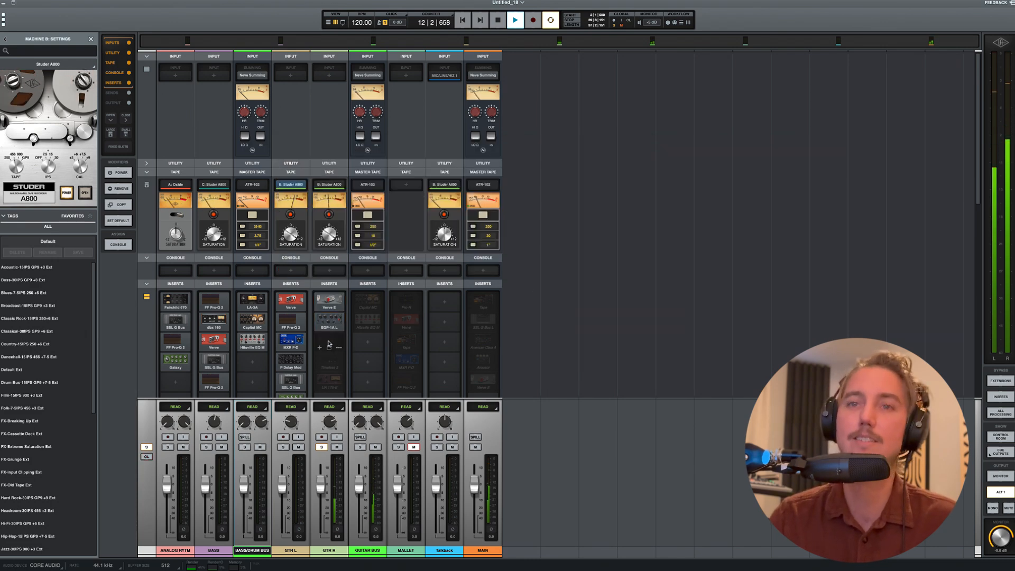
Open and enable the FabFilter Pro-Q 2 in GTR R insert 3, and close its window.
left_click(329, 344)
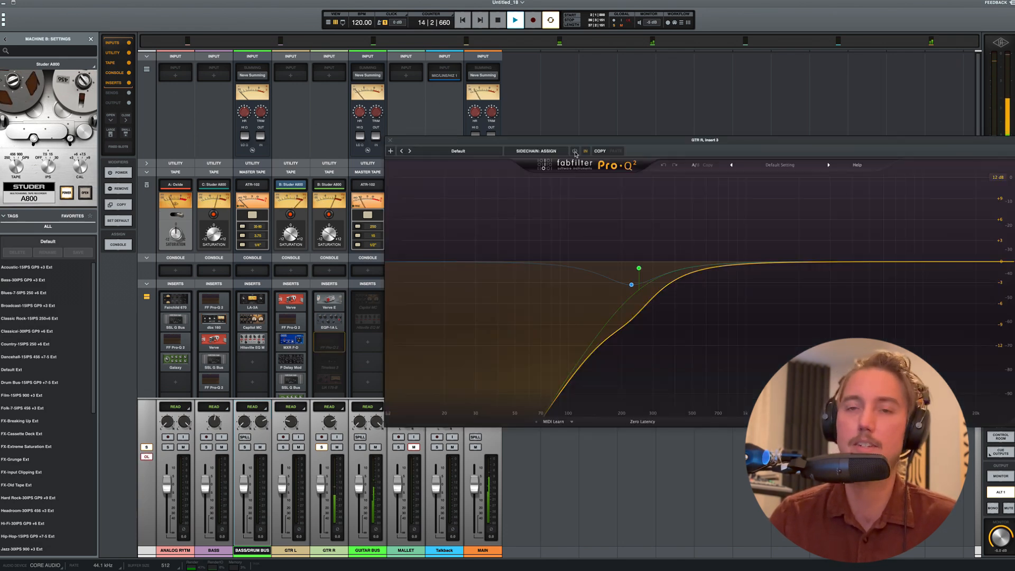
left_click_drag(575, 141, 510, 151)
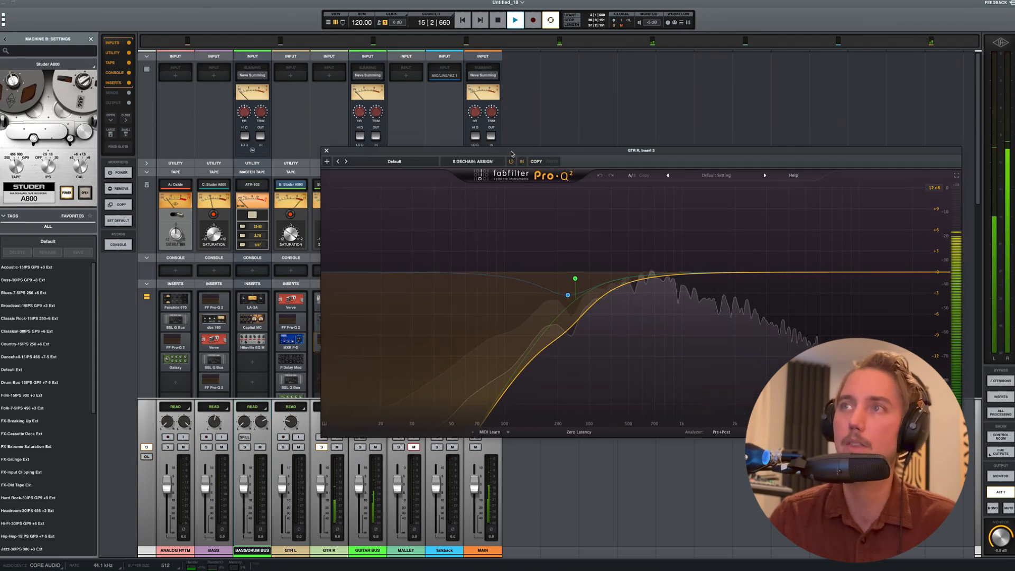
left_click(327, 151)
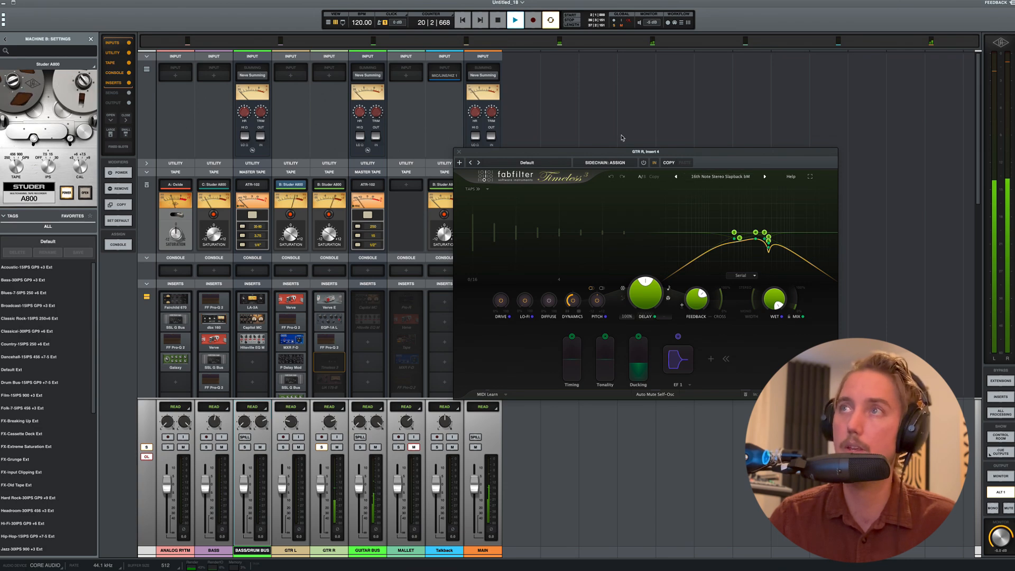
Enable the FabFilter Timeless 3 delay in GTR R insert 4 with its window clear of the tracks, and restart playback.
left_click_drag(627, 154, 650, 128)
key("space")
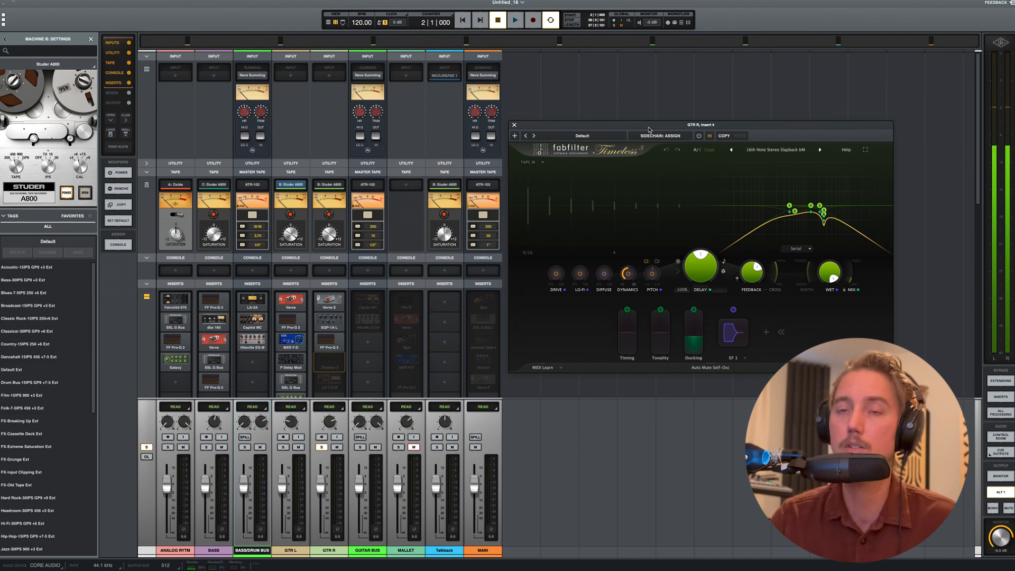
left_click_drag(648, 128, 649, 125)
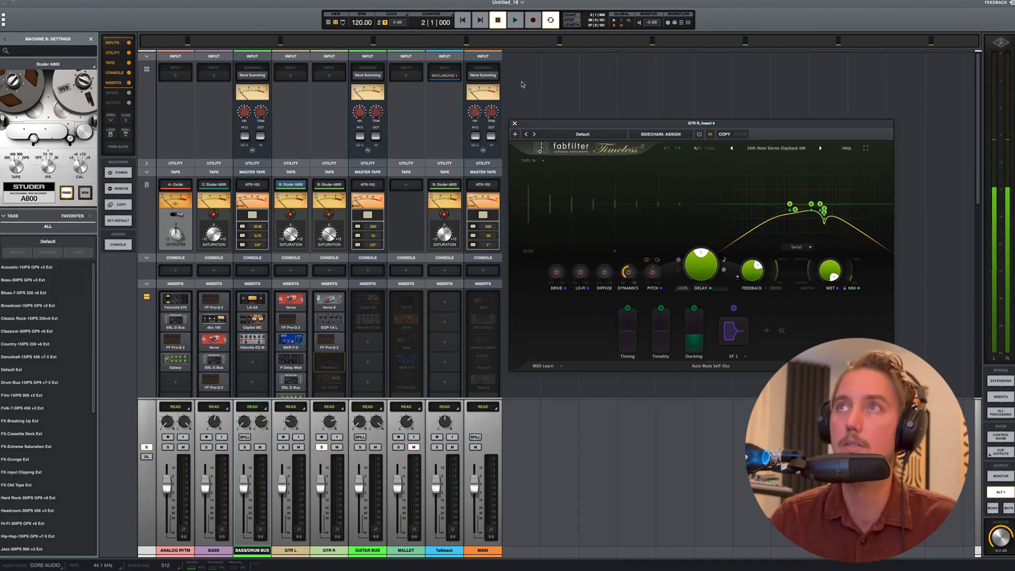
left_click(698, 134)
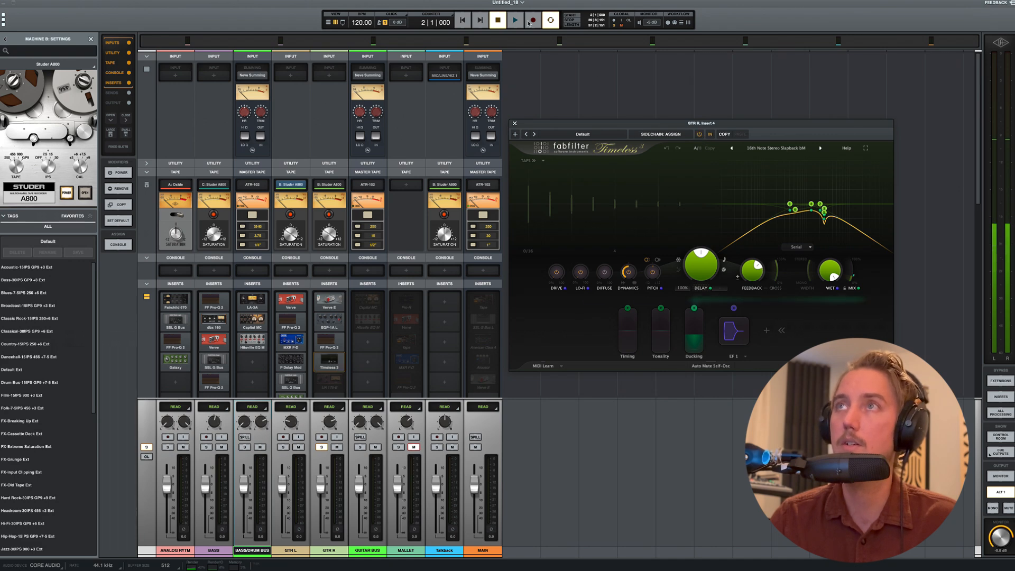
key("space")
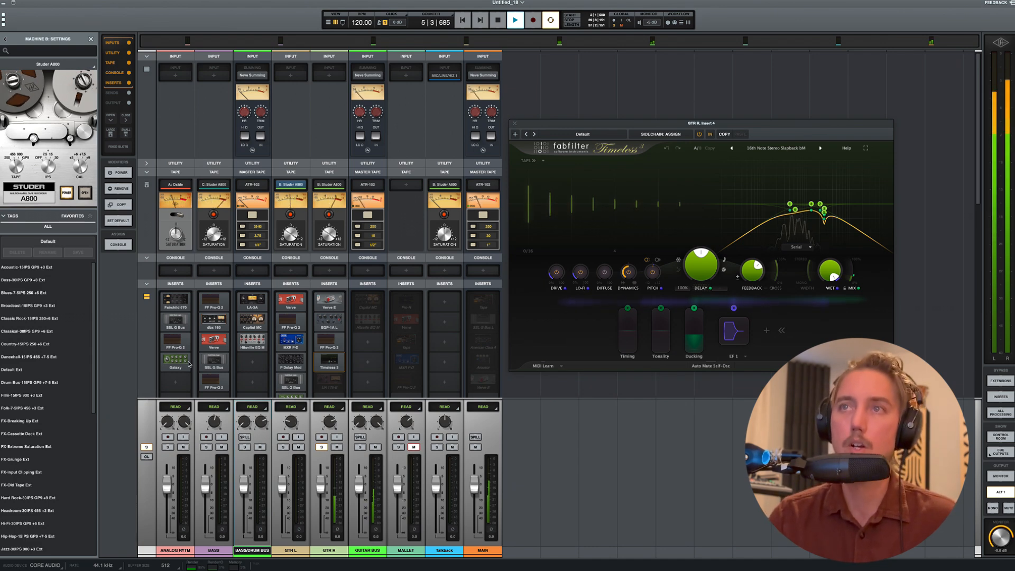
Reopen the Verve plug-in in GTR R insert 1 briefly, and close both it and the Timeless 3 window.
left_click(329, 299)
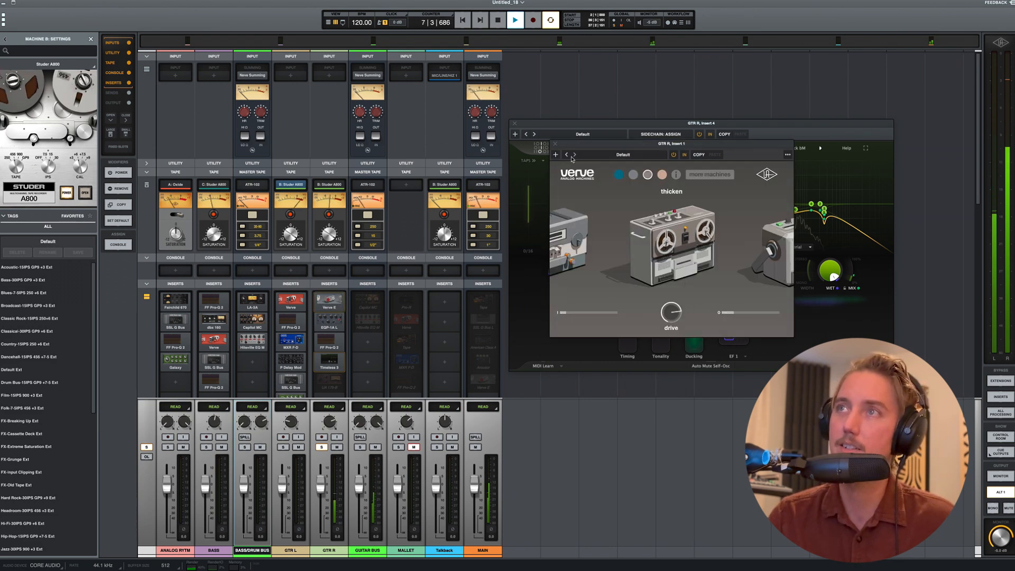
left_click(555, 143)
left_click(514, 123)
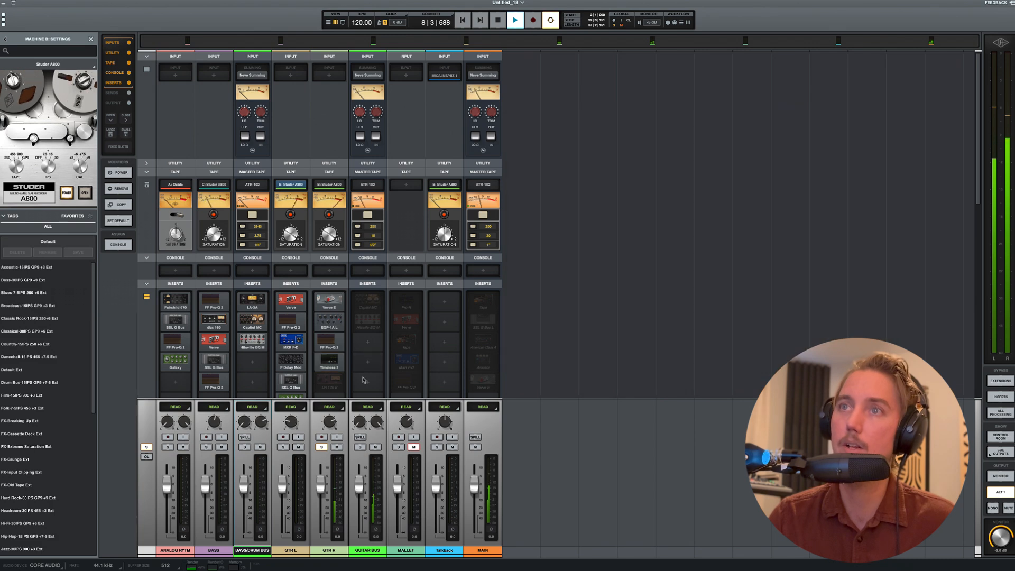
Open and enable the UA 175-B limiting amplifier in GTR R insert 5, and move its window clear of the tracks.
scroll(326, 354, "down", 2)
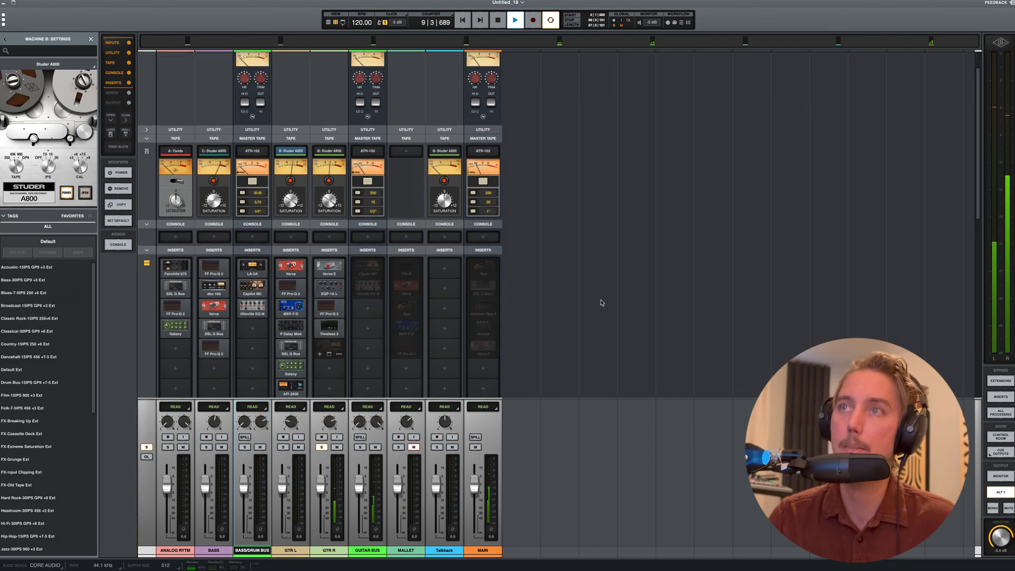
left_click(321, 346)
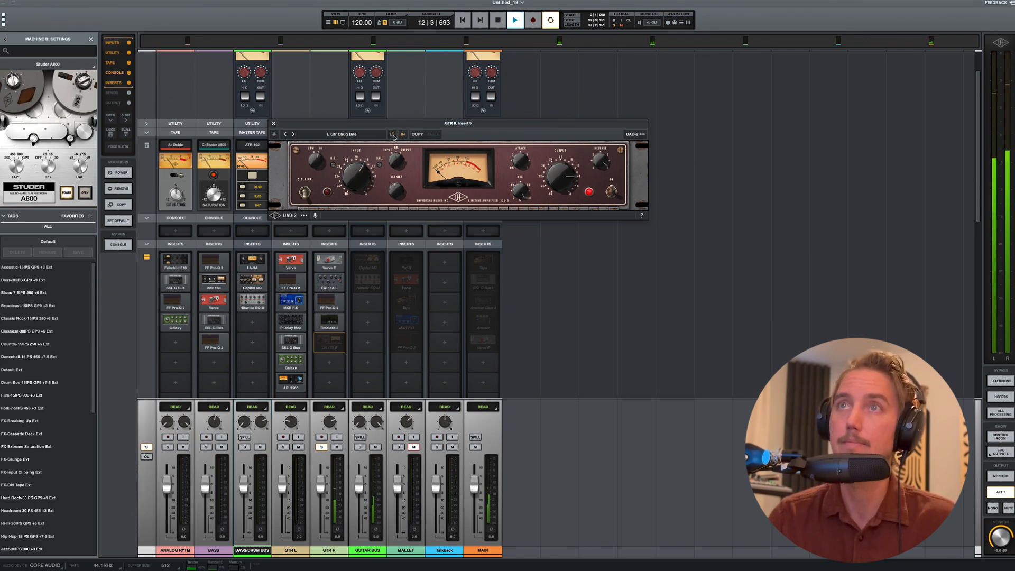
left_click(392, 134)
left_click_drag(393, 127, 645, 135)
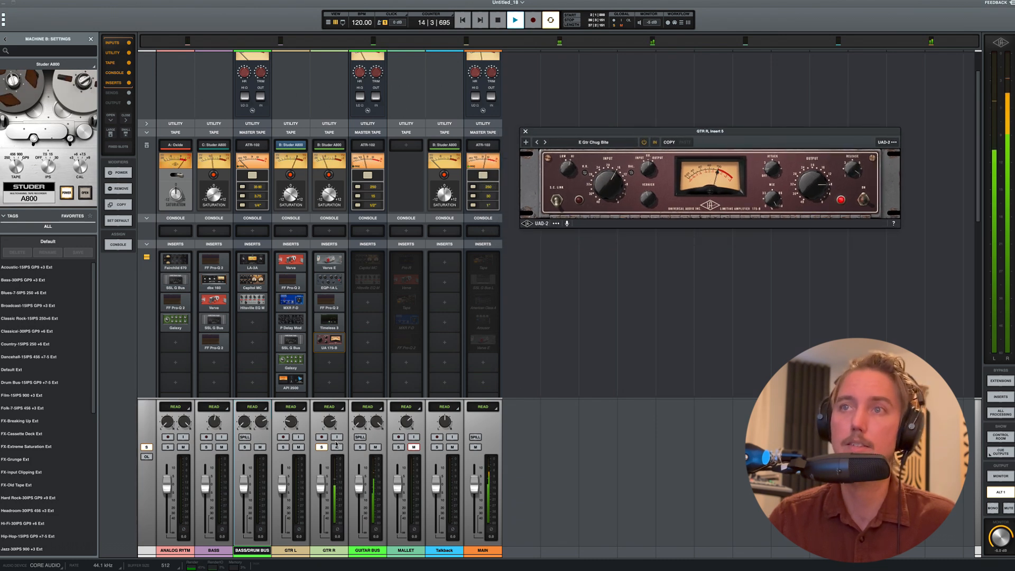
Take GTR R out of solo, solo the GUITAR BUS instead, and stop playback.
left_click(319, 448)
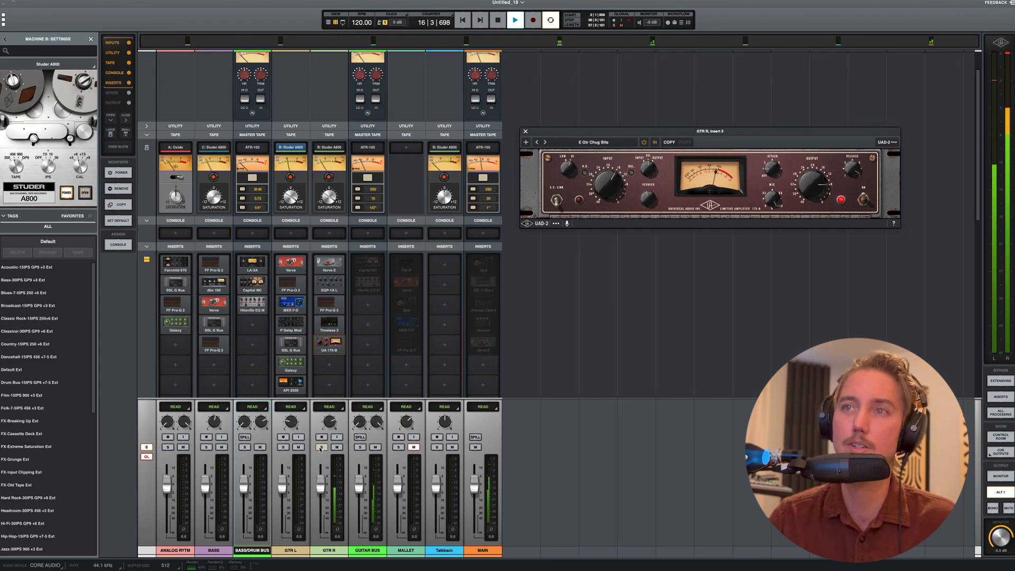
left_click(320, 448)
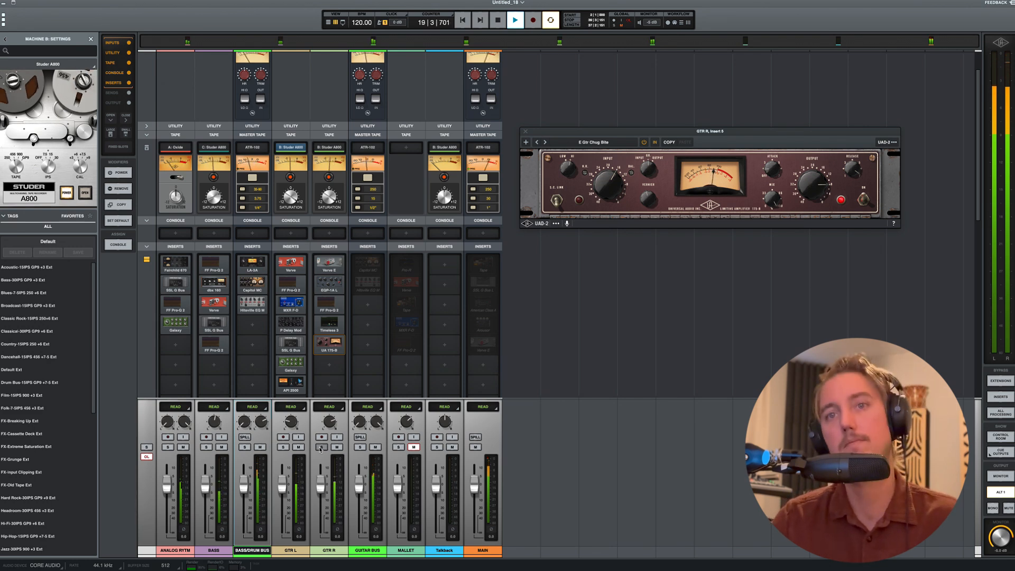
left_click(360, 447)
scroll(445, 261, "down", 1)
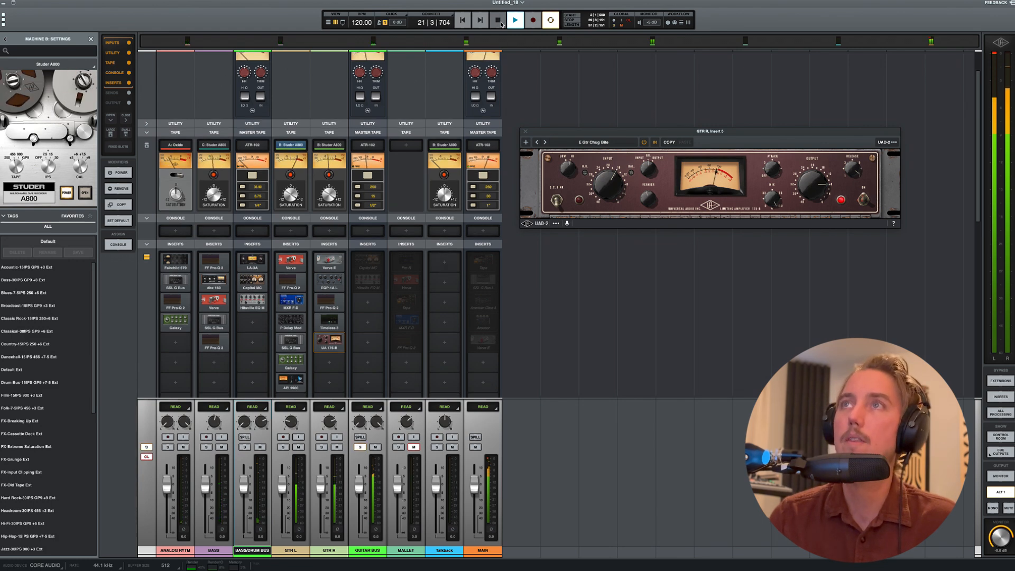
key("space")
Select the GUITAR BUS after its two guitar tracks, and view its ATR-102 master tape settings.
mouse_move(380, 268)
scroll(380, 267, "up", 3)
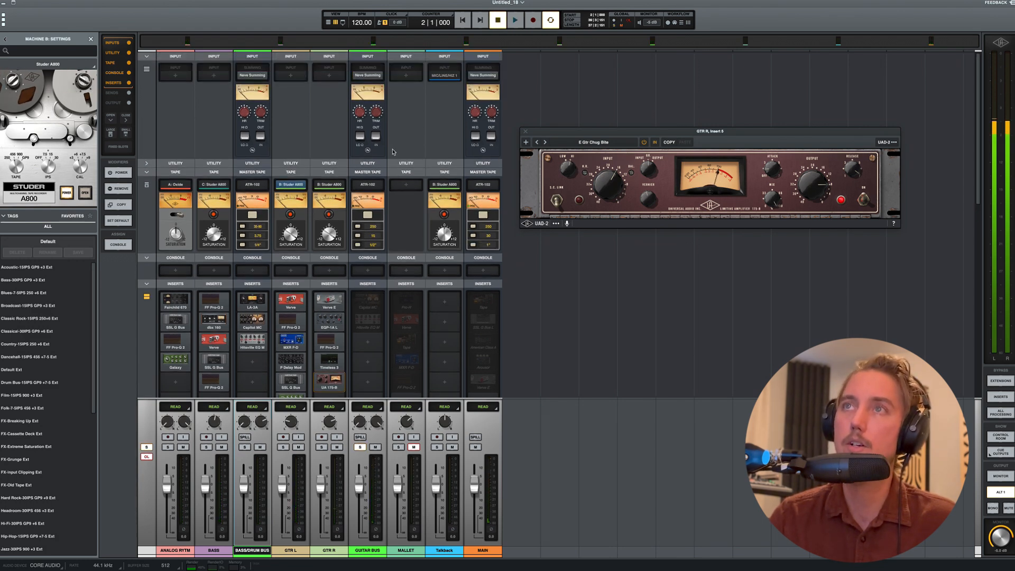
left_click(291, 552)
left_click(328, 551)
left_click(362, 551)
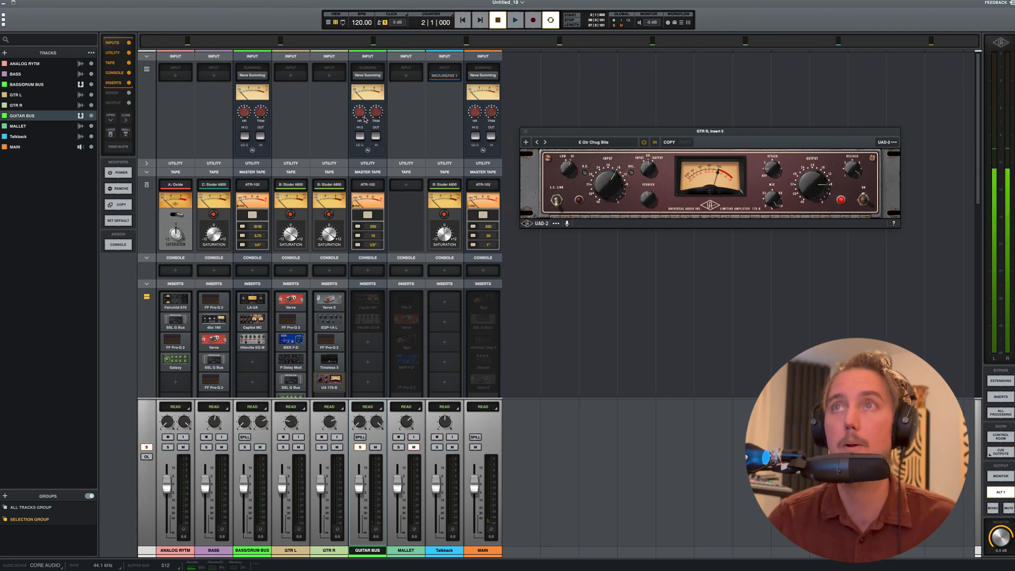
left_click(369, 185)
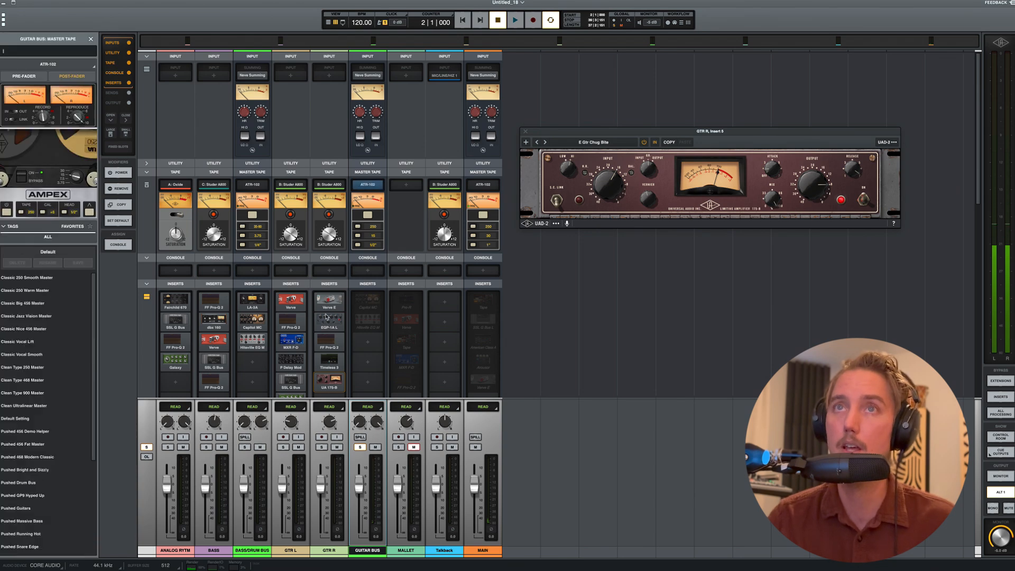
left_click(91, 39)
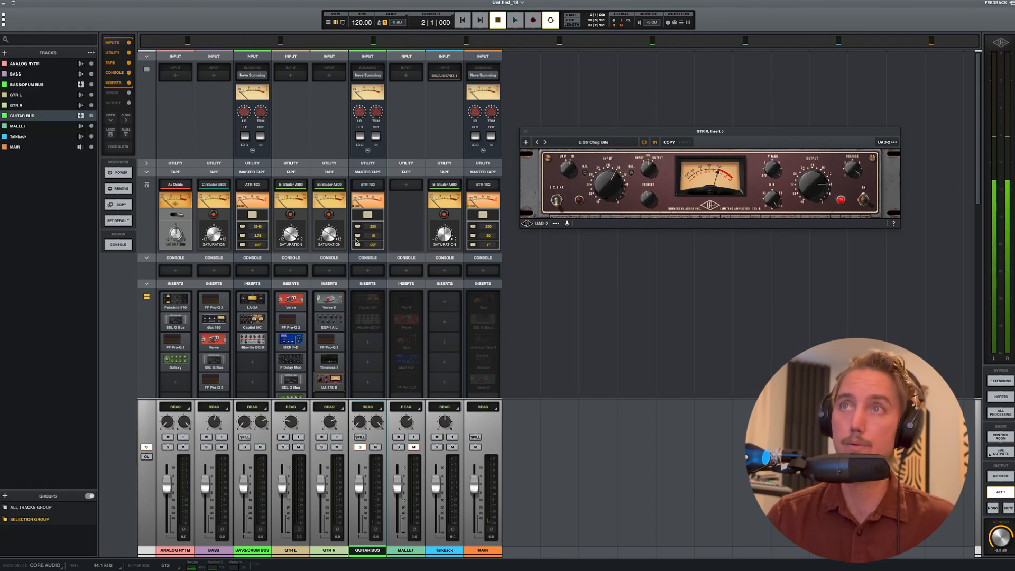
Enable the Capitol mastering compressor and Hitsville mastering EQ in GUITAR BUS inserts 1 and 2, and close all plug-in windows.
left_click(371, 297)
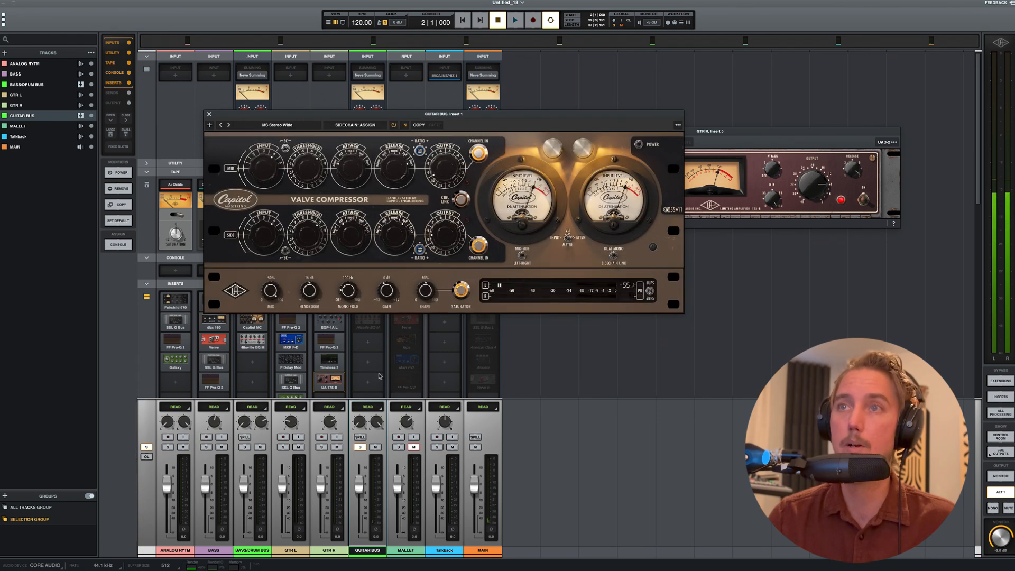
left_click(209, 115)
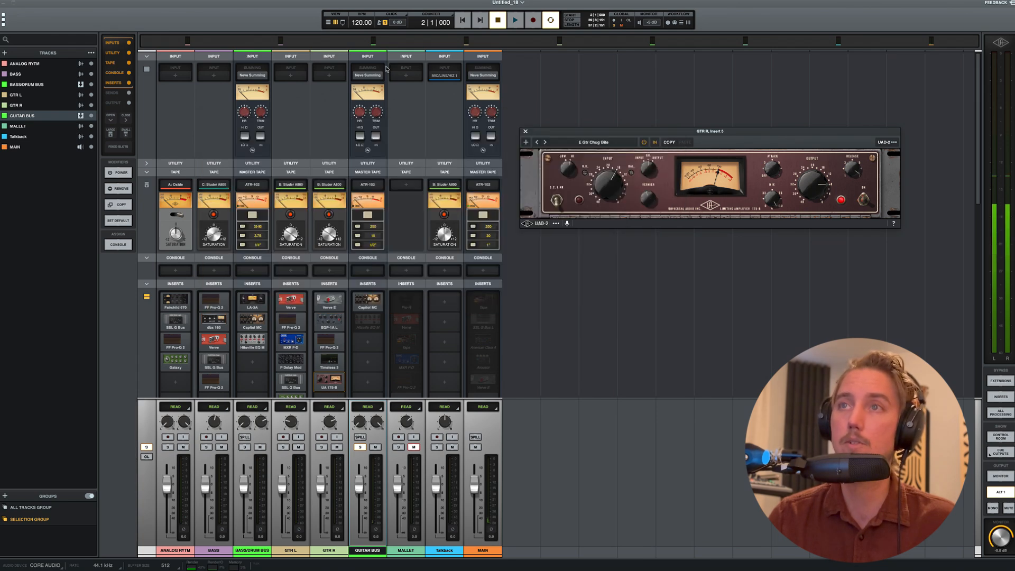
left_click(365, 318)
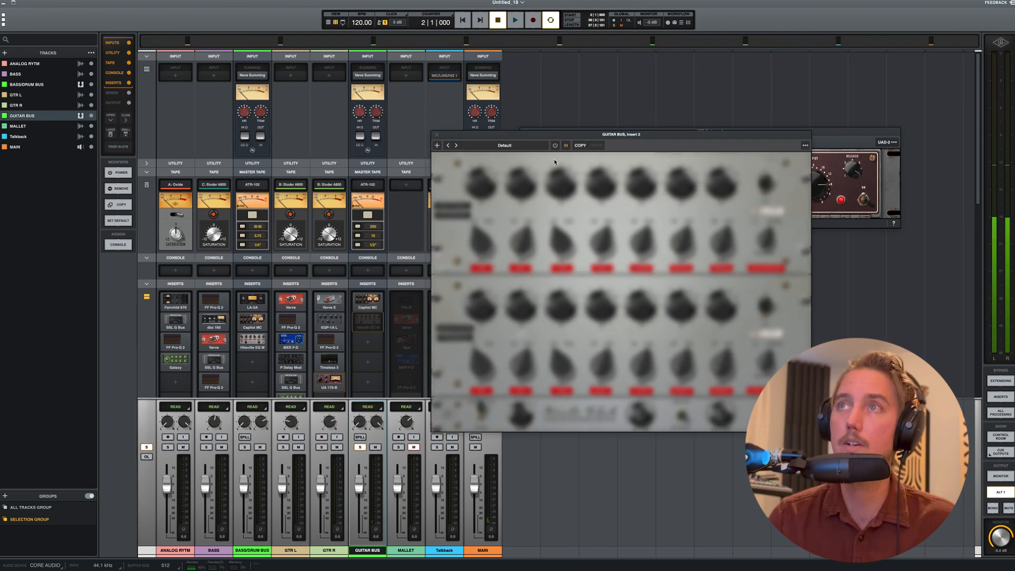
left_click_drag(559, 137, 499, 137)
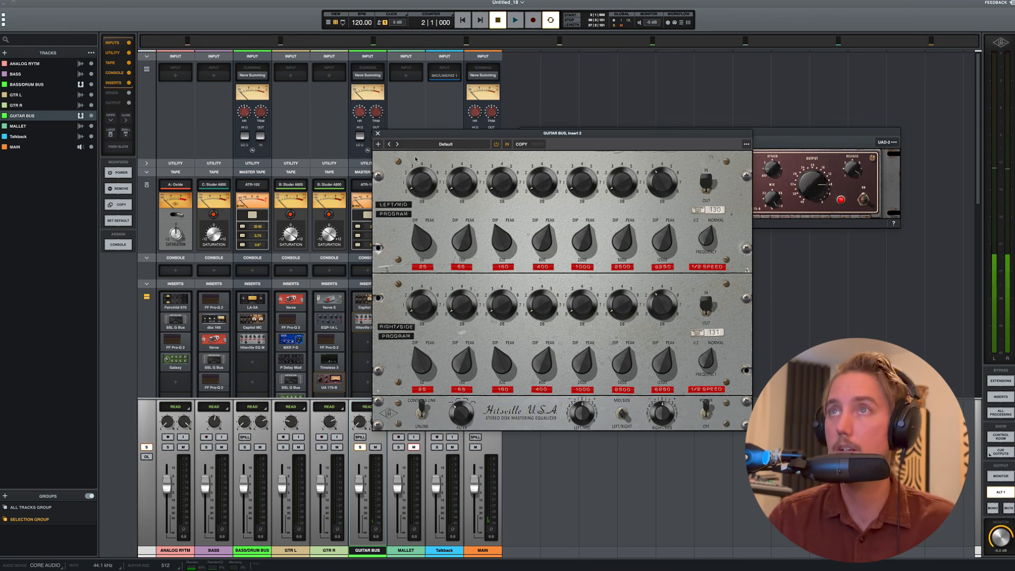
left_click(377, 134)
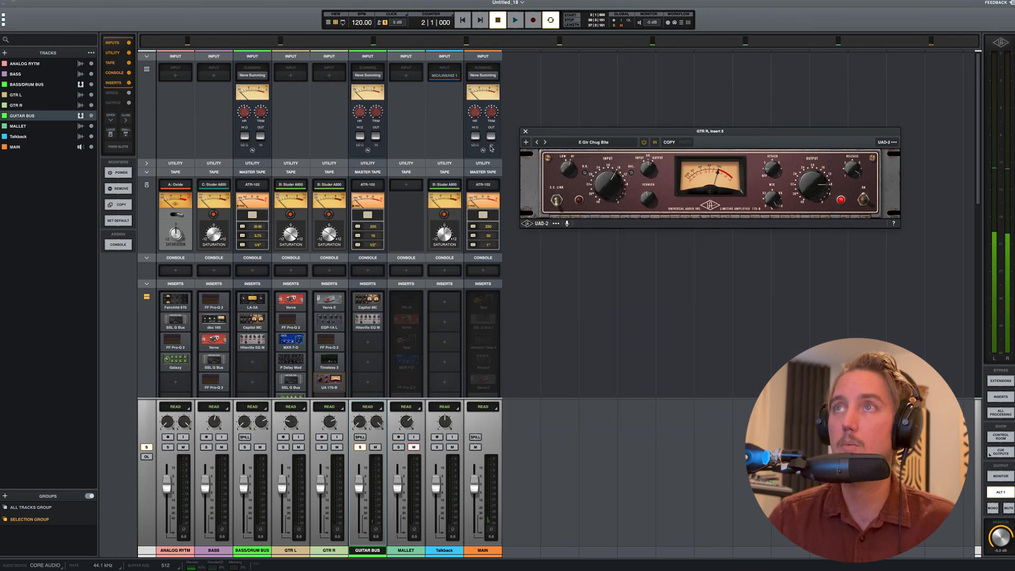
left_click(526, 134)
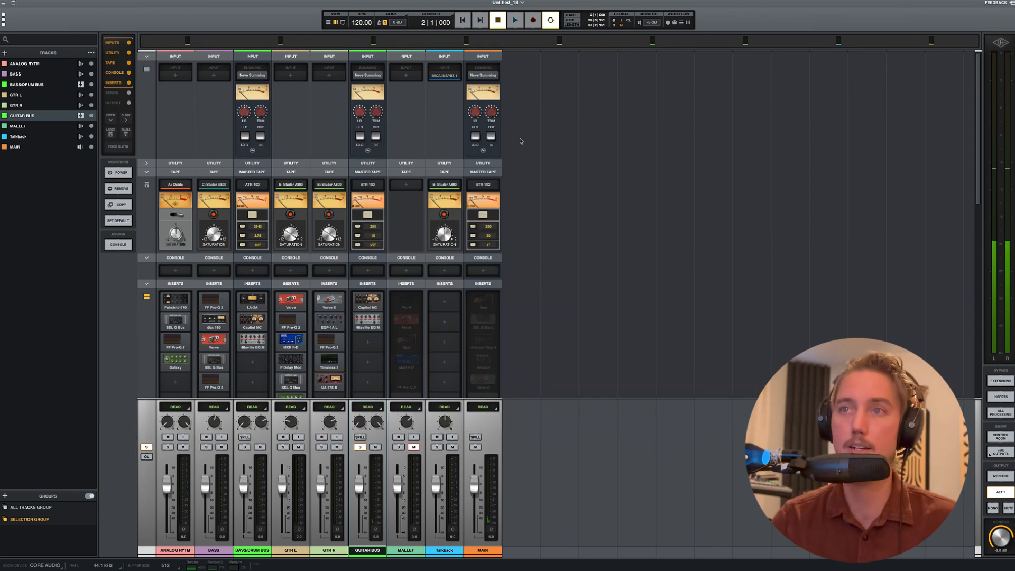
Take the GUITAR BUS out of solo, and play a few bars of the full mix before stopping.
left_click(362, 447)
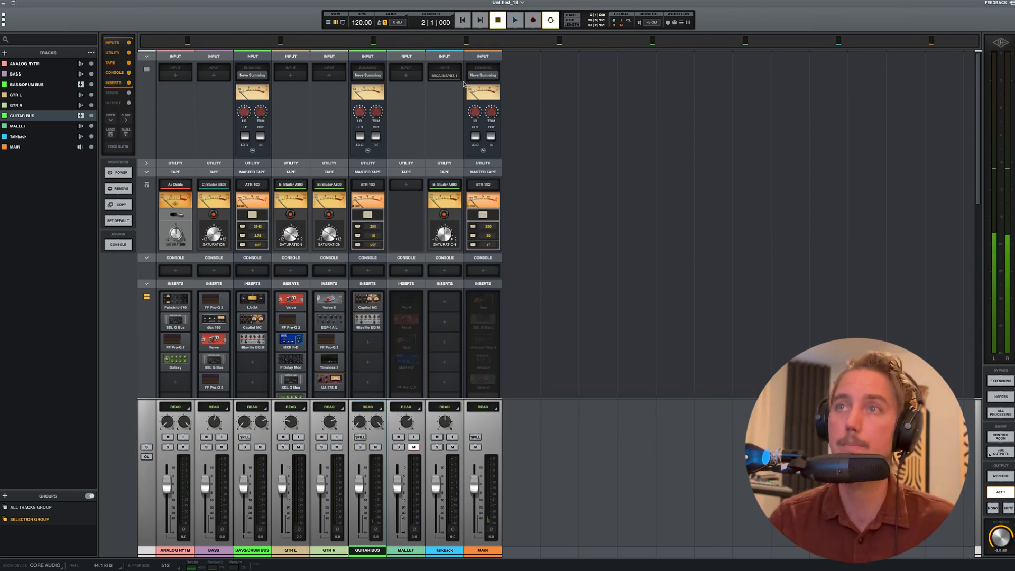
left_click(514, 20)
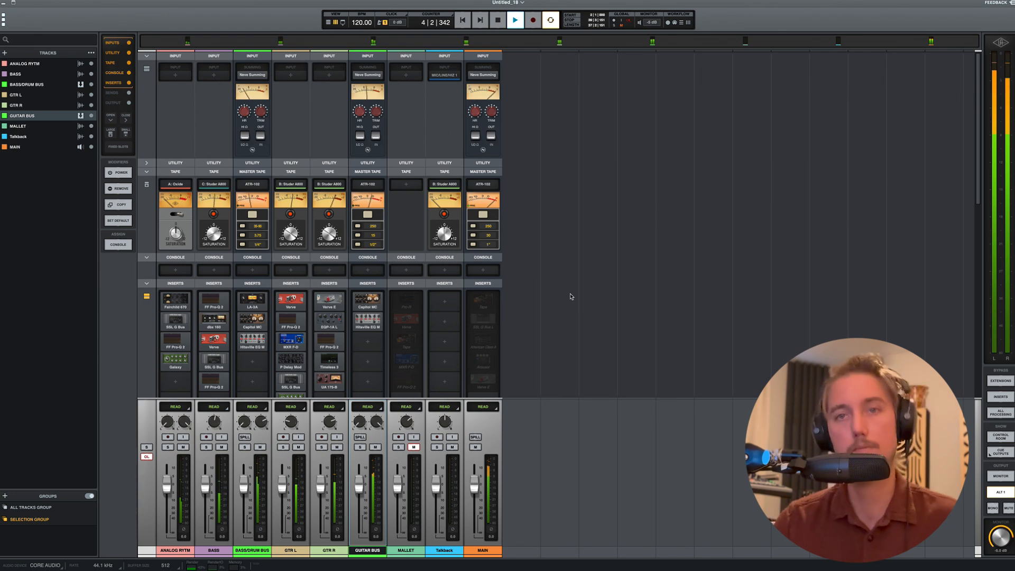
scroll(560, 296, "down", 1)
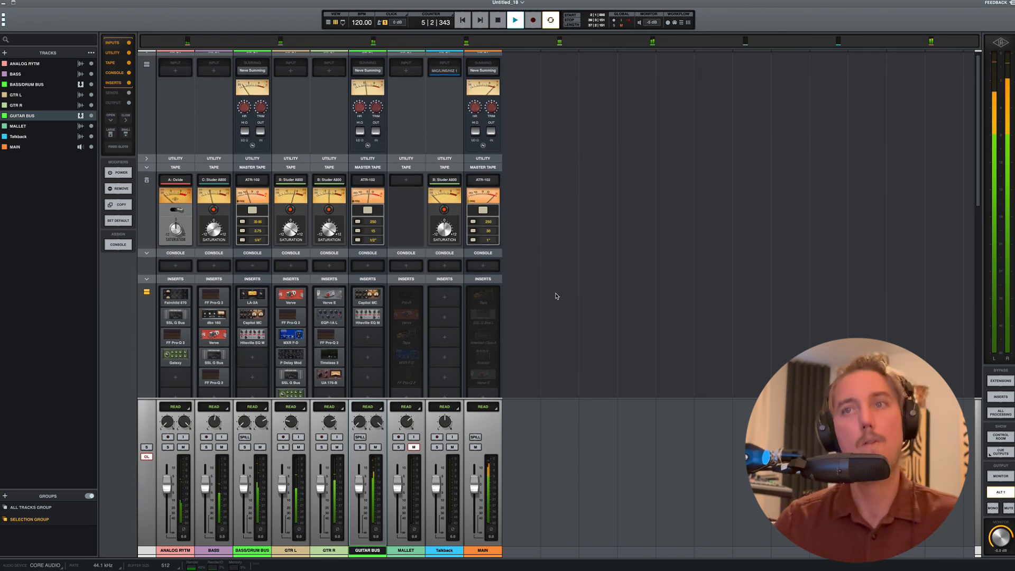
left_click(497, 22)
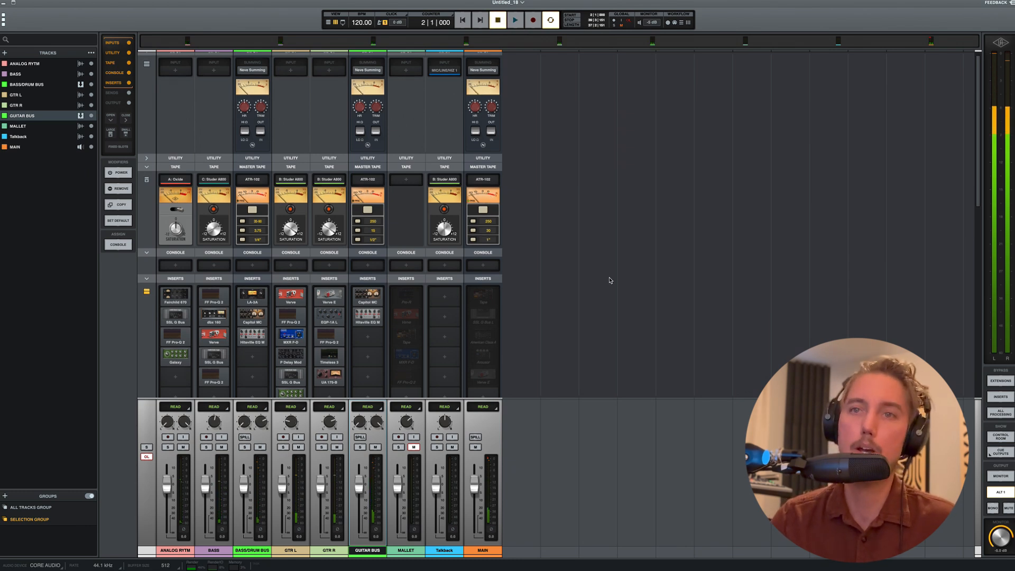
Open Softube Tape in MAIN insert 1 with its window clear of the tracks, and switch it on and back off.
scroll(608, 279, "up", 1)
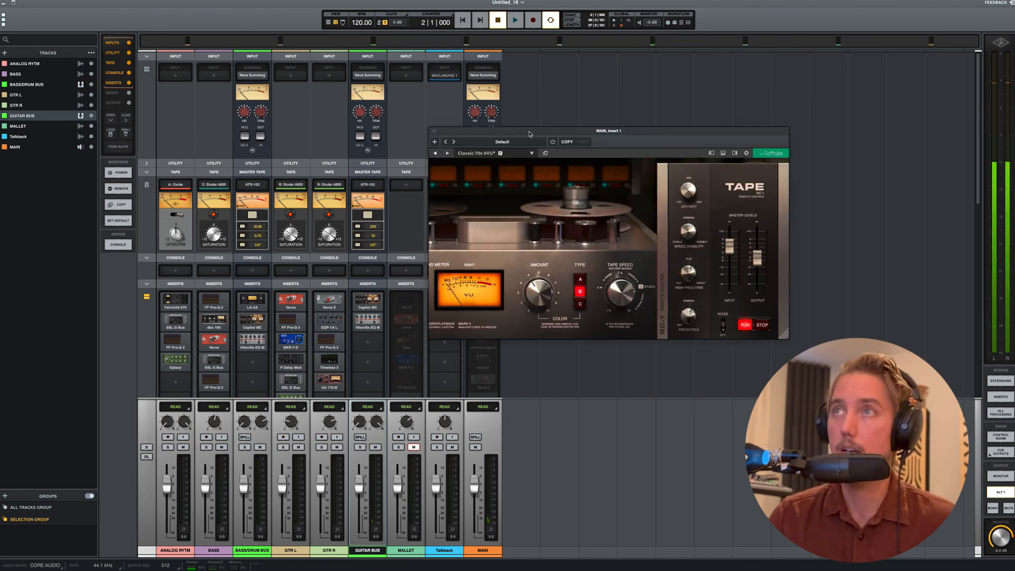
left_click_drag(529, 133, 609, 127)
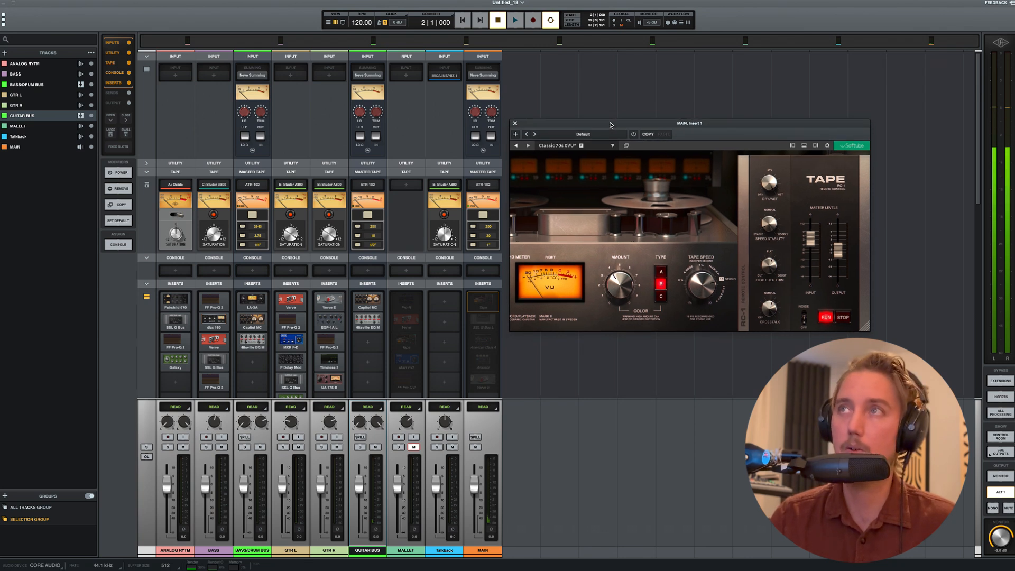
mouse_move(610, 125)
left_mouse_down()
mouse_move(626, 140)
mouse_move(612, 96)
mouse_move(610, 110)
mouse_move(647, 109)
mouse_move(612, 107)
left_mouse_up()
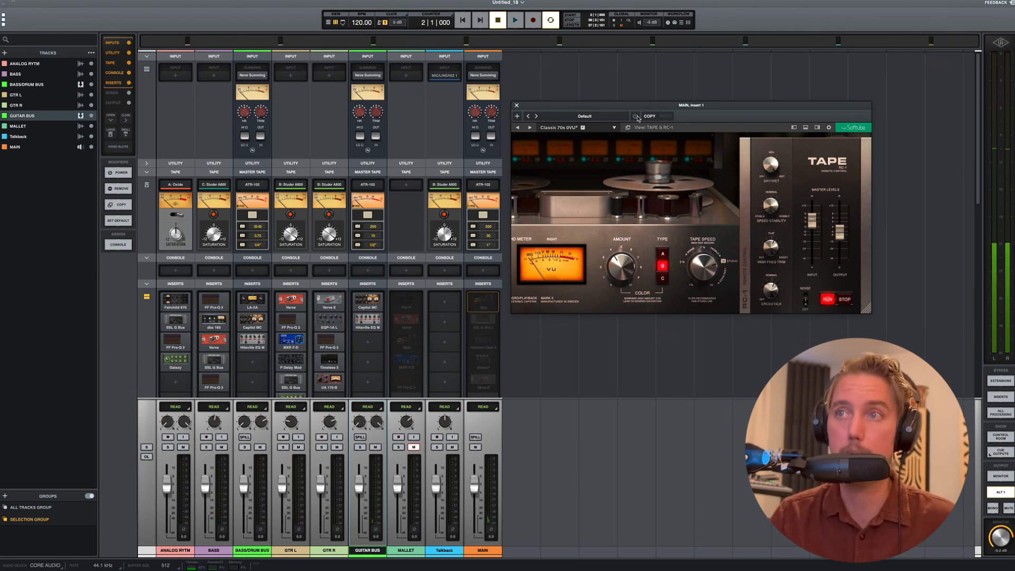
left_click_drag(562, 105, 571, 92)
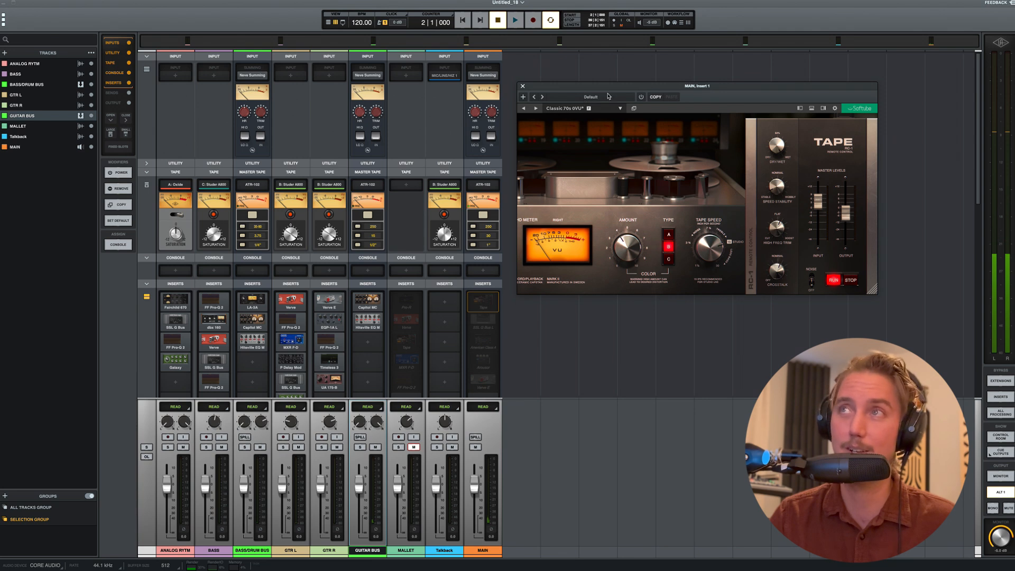
left_click(639, 97)
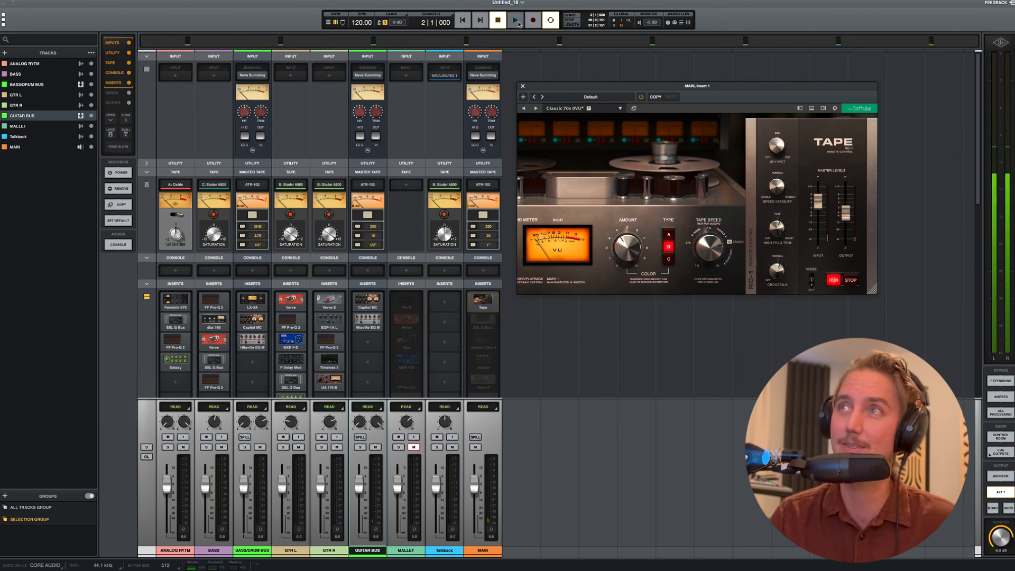
left_click(641, 98)
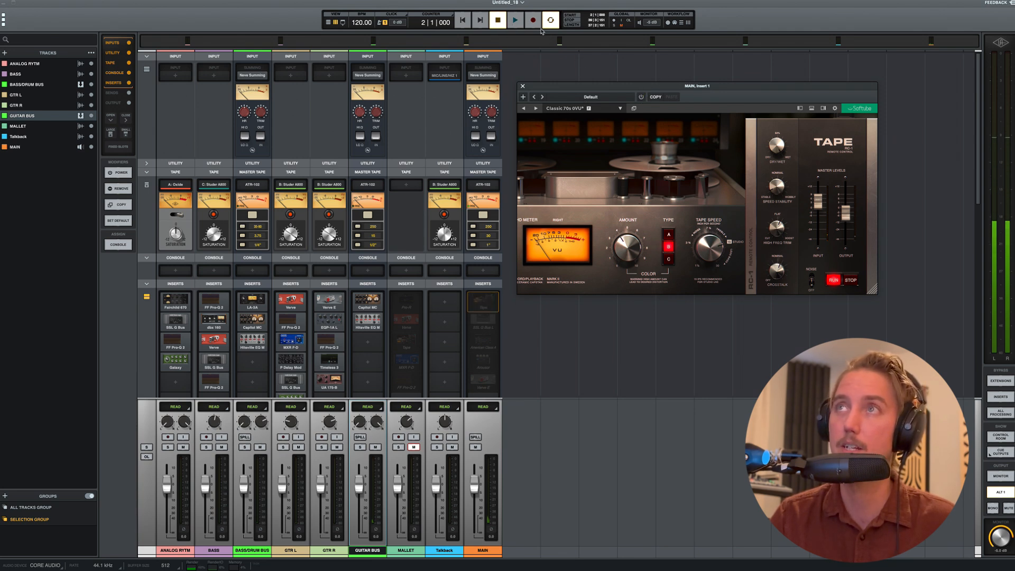
Browse the preset folders of Softube Tape on MAIN, and start playback of the full mix with the plug-in off.
left_click(555, 109)
mouse_move(561, 118)
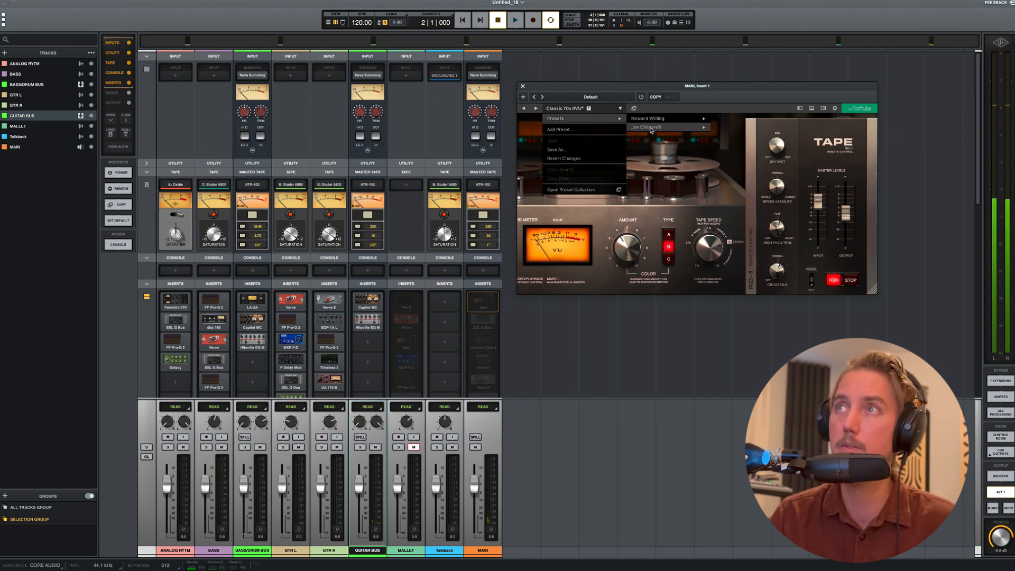
mouse_move(647, 128)
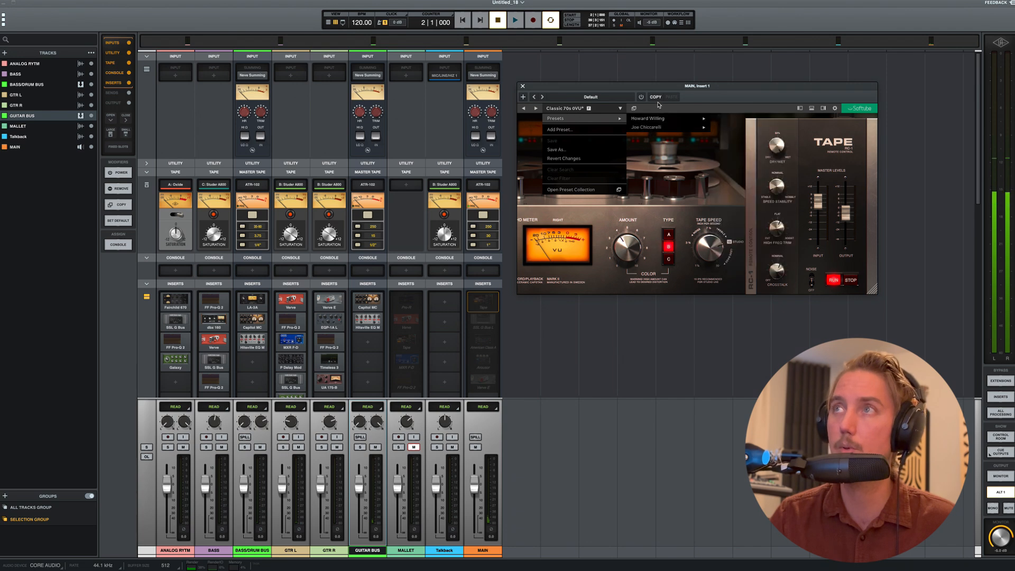
left_click(532, 20)
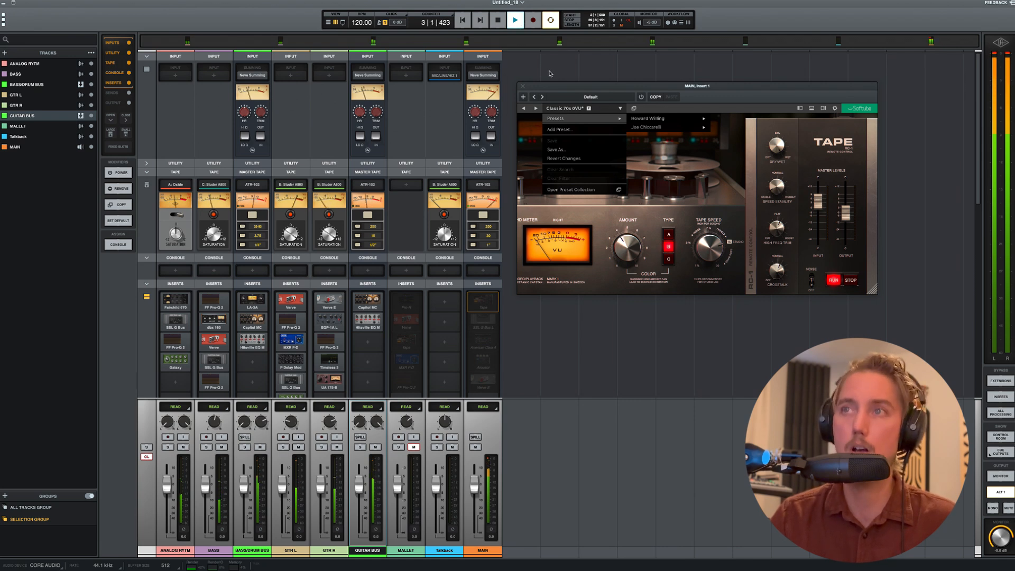
Compare the playing mix with Softube Tape on MAIN switched on and off, leave it on, and stop playback.
left_click(641, 99)
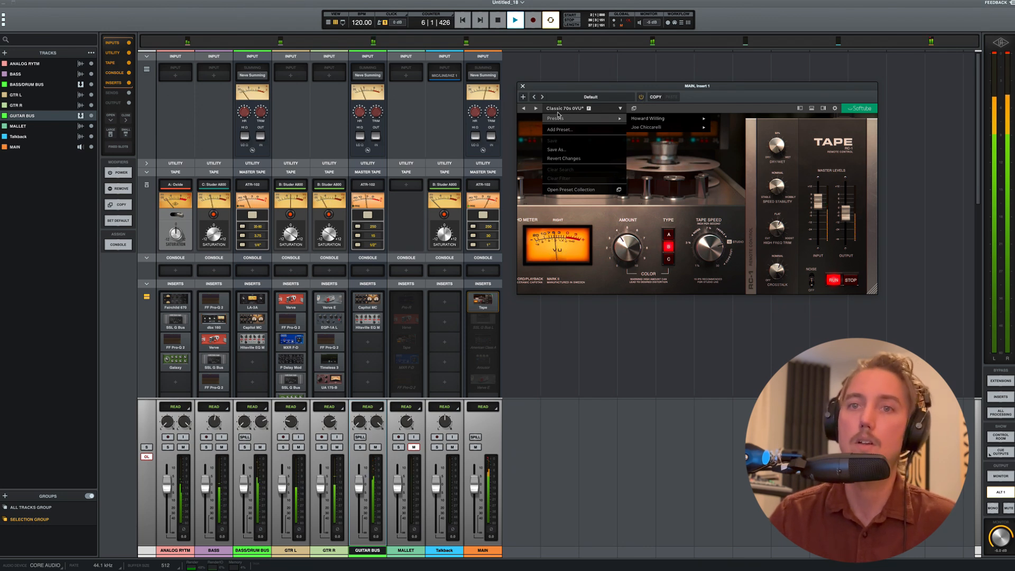
left_click(641, 98)
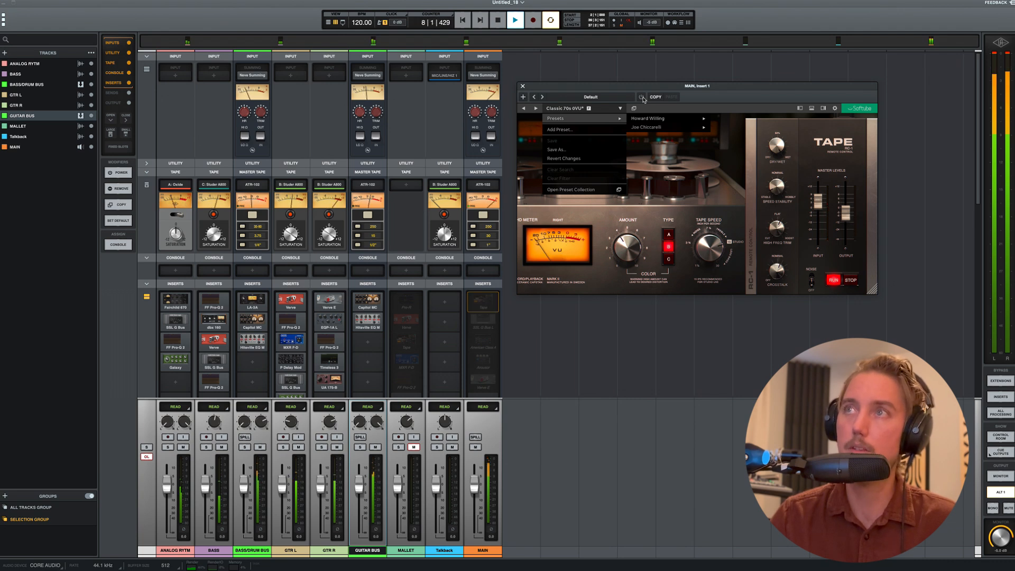
left_click(642, 98)
key("space")
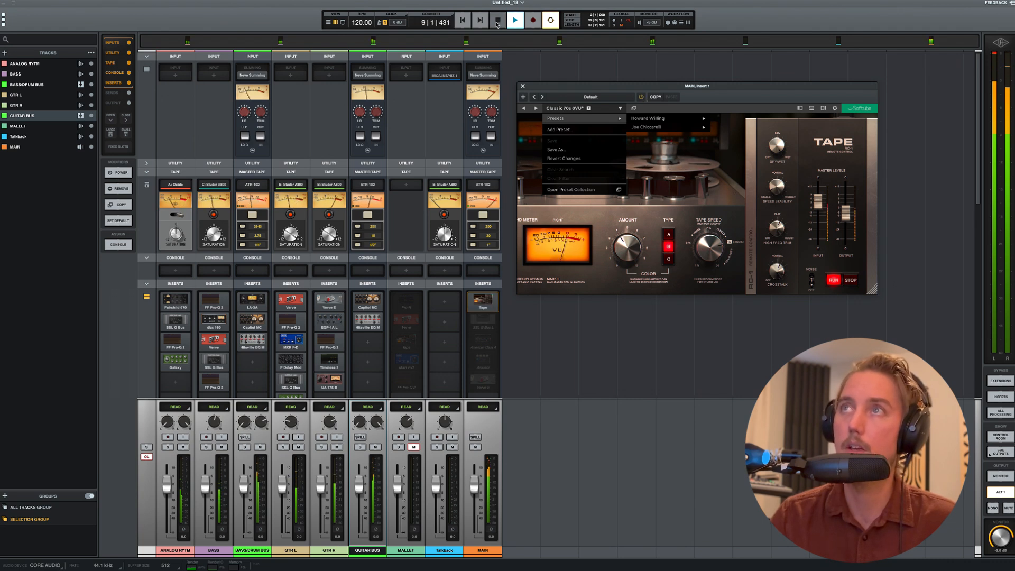
Dismiss the Softube Tape preset menu and reposition the plug-in window clear of the mixer channels.
left_click_drag(584, 89, 579, 93)
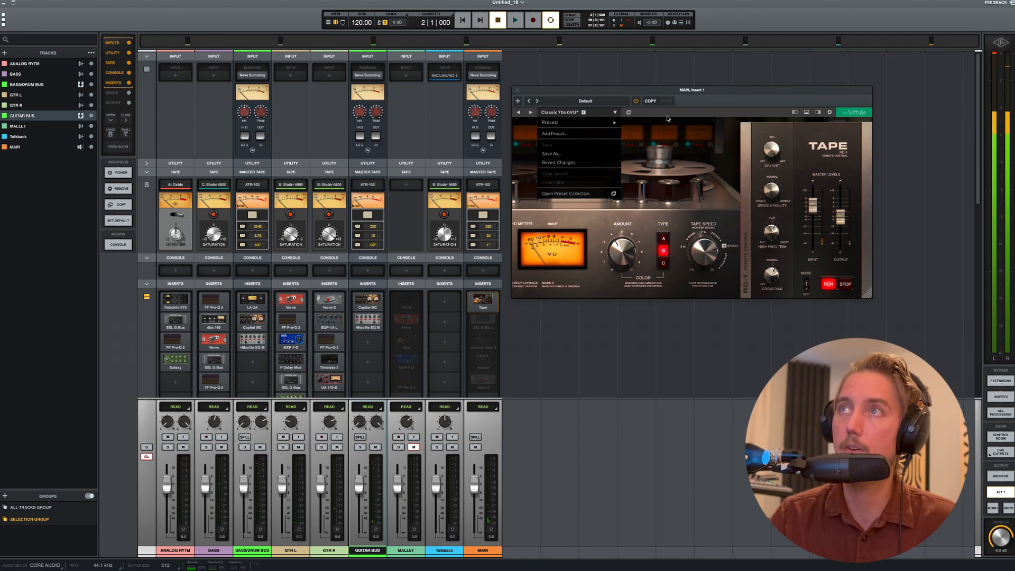
left_click(693, 114)
left_click_drag(744, 146, 740, 158)
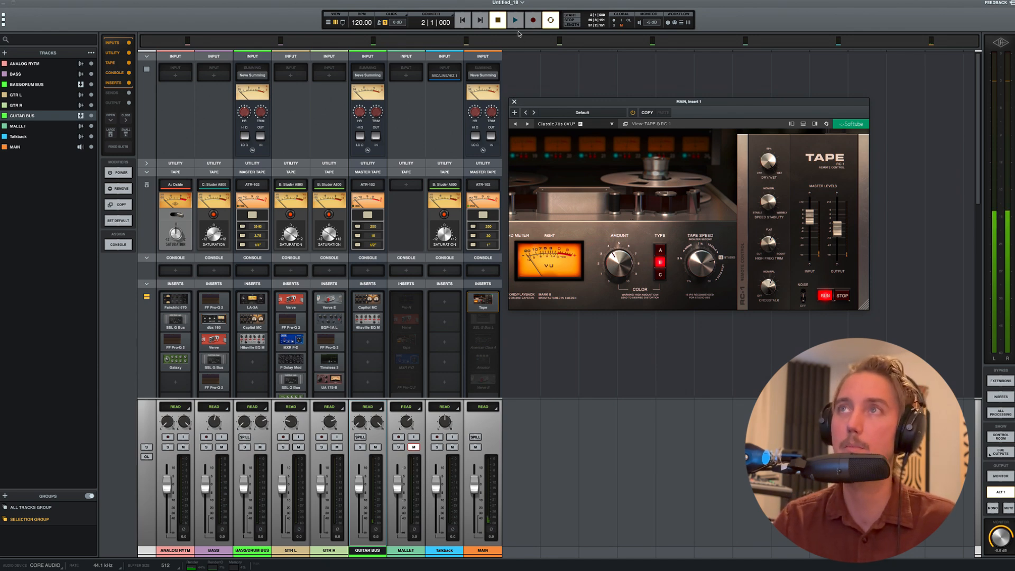
left_click_drag(555, 102, 563, 88)
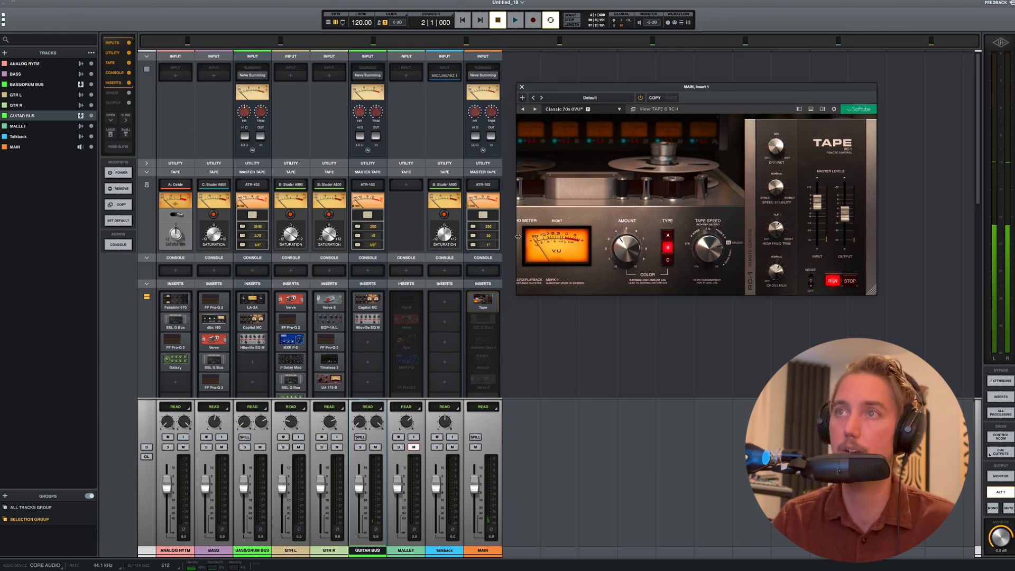
Replace the Tape window with SSL G Bus Compressor Legacy from MAIN insert 2, clear of the channels, and show its preset list.
left_click(482, 319)
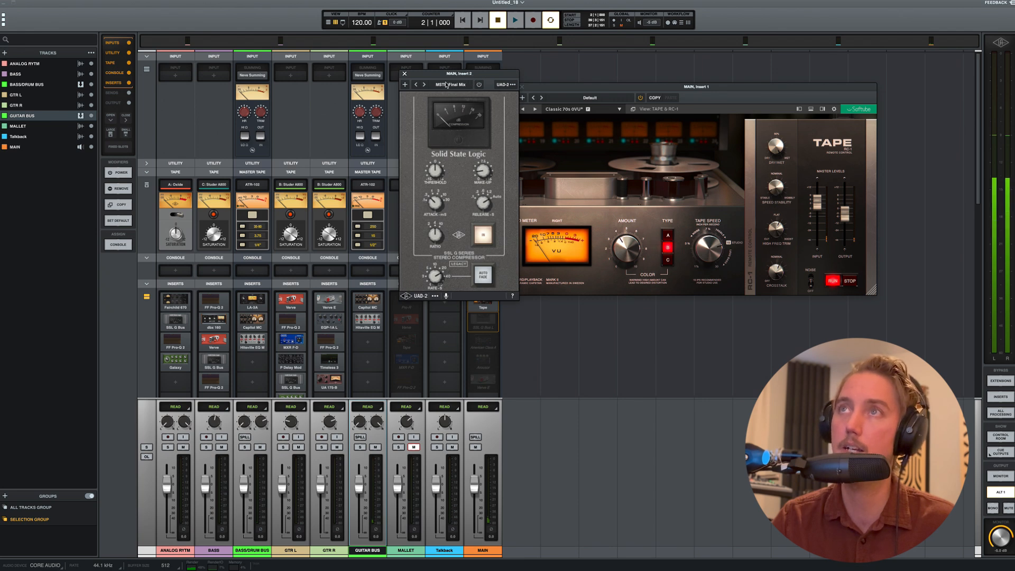
left_click(522, 87)
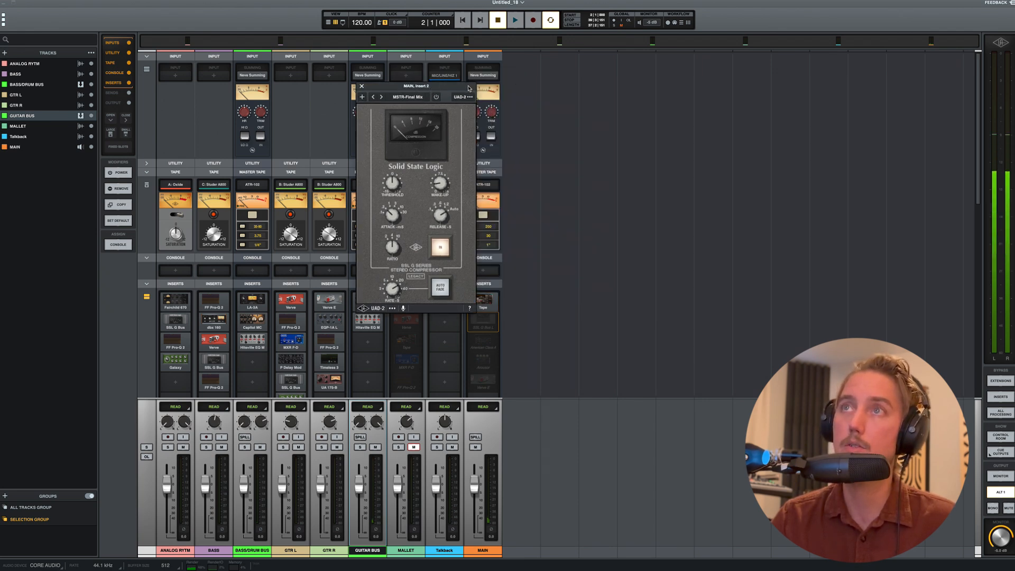
left_click_drag(469, 88, 630, 99)
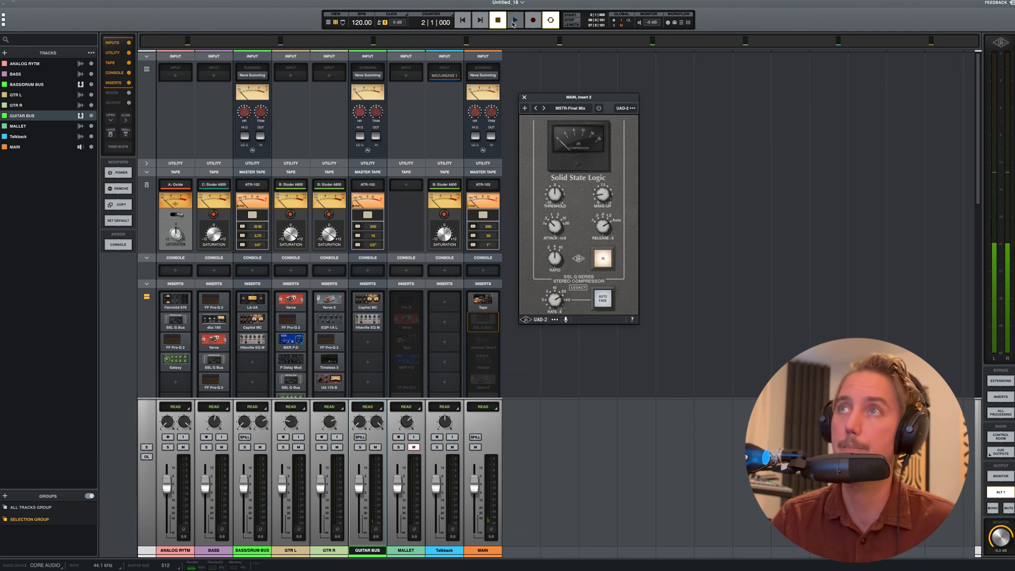
left_click(561, 109)
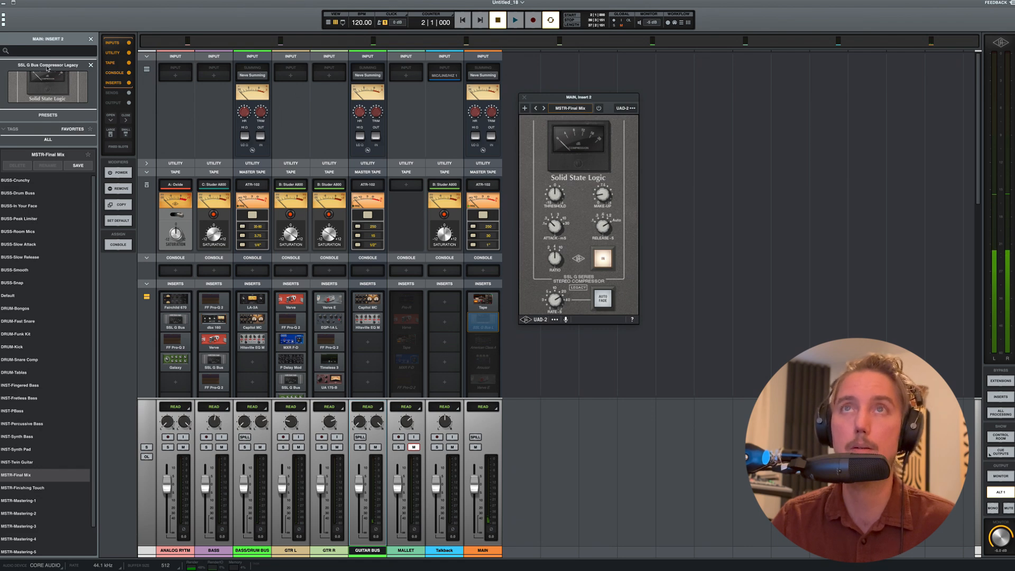
Compare the full mix with the SSL G Bus compressor off and on, leave it enabled, and close its window before stopping playback.
left_click(512, 21)
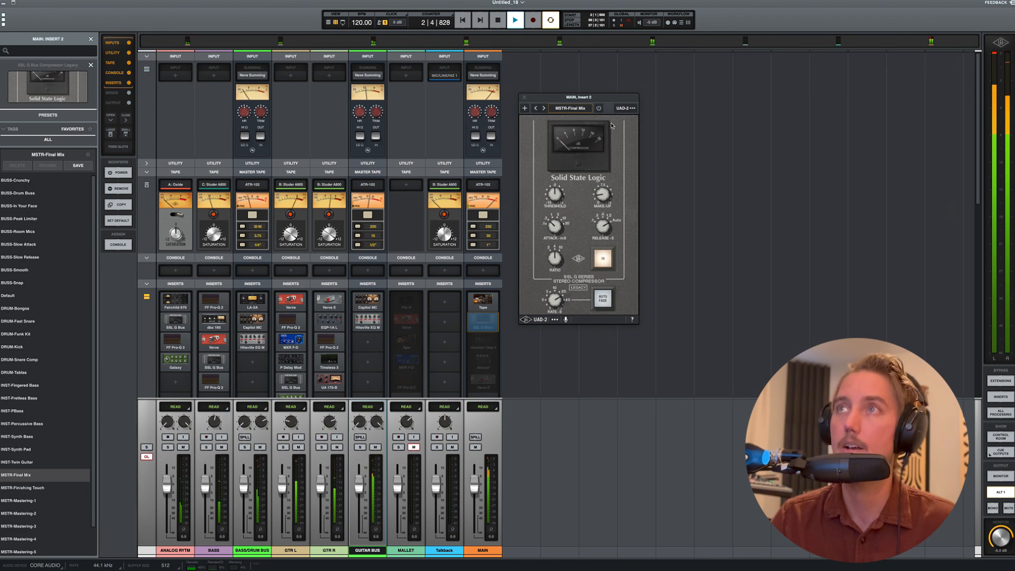
left_click(599, 108)
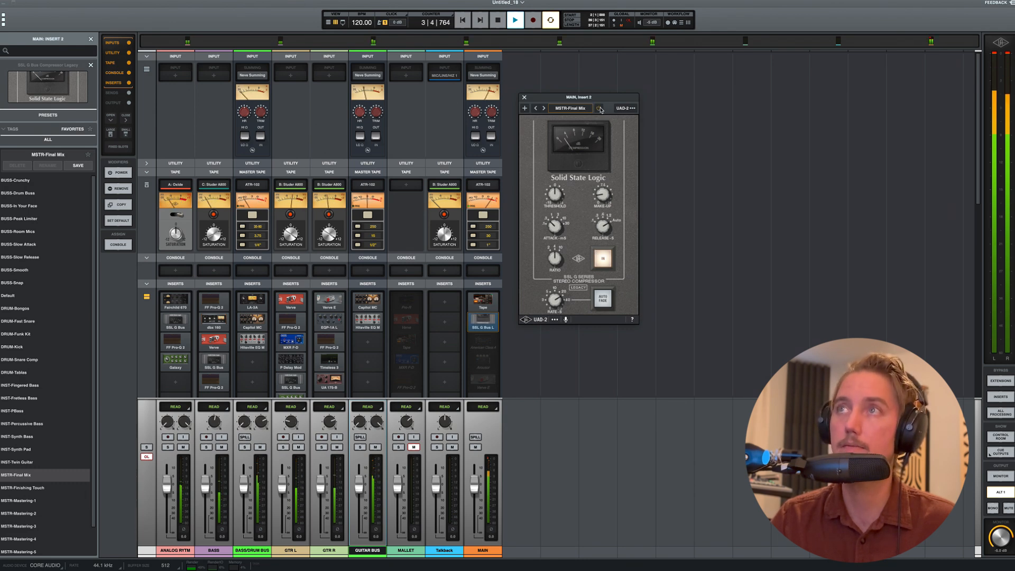
left_click(498, 22)
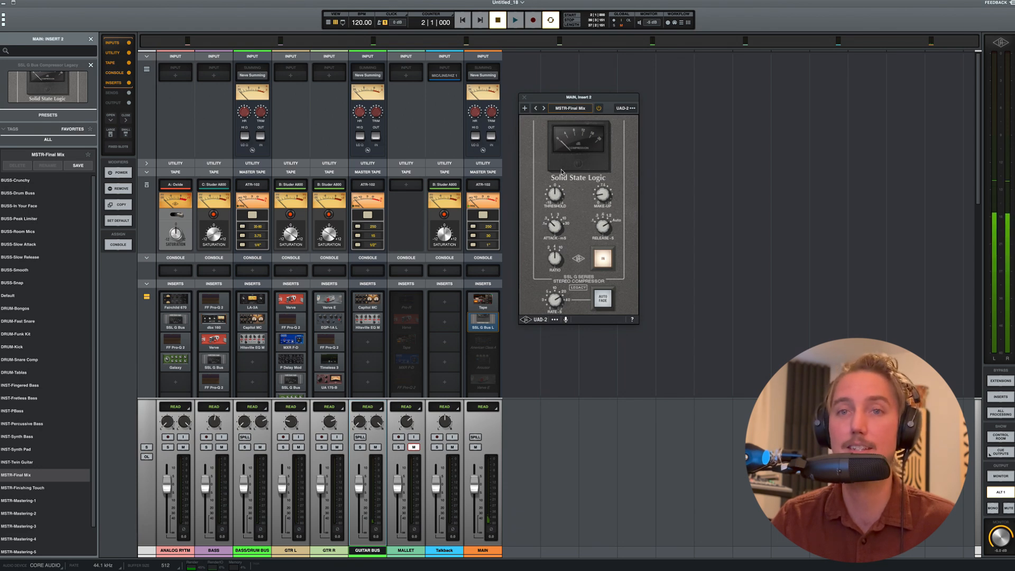
left_click(514, 20)
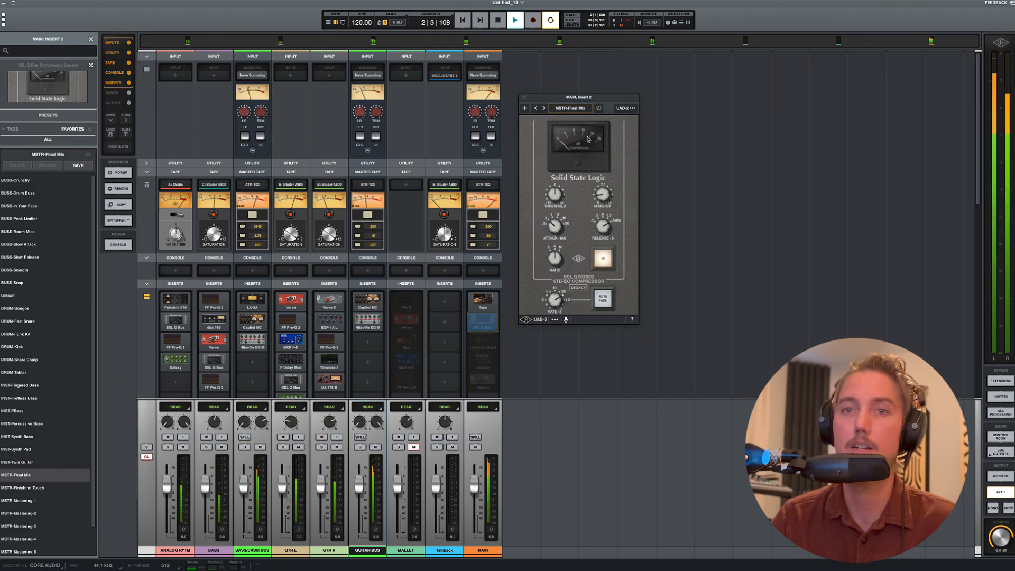
left_click(598, 109)
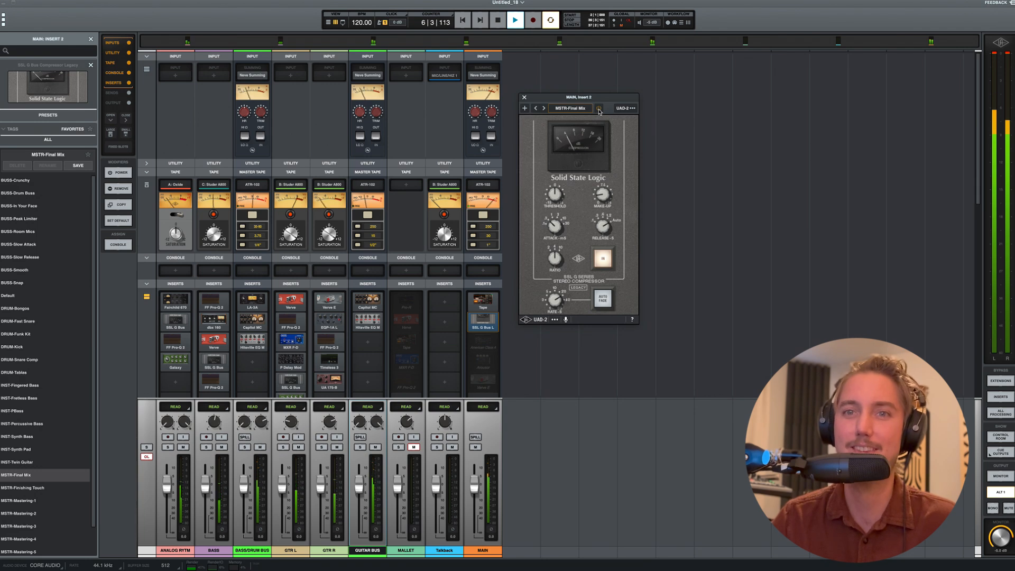
left_click(524, 97)
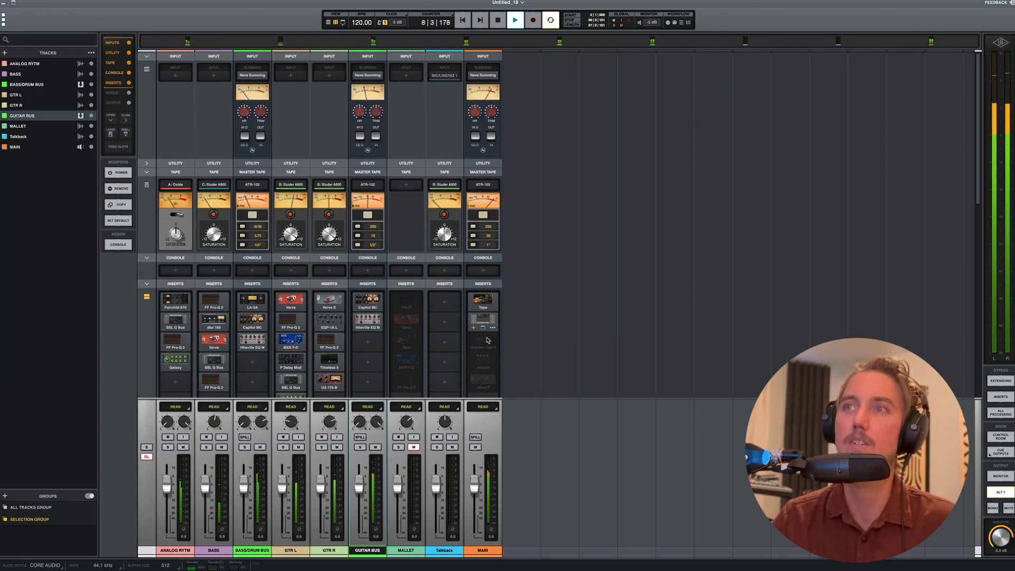
left_click(502, 21)
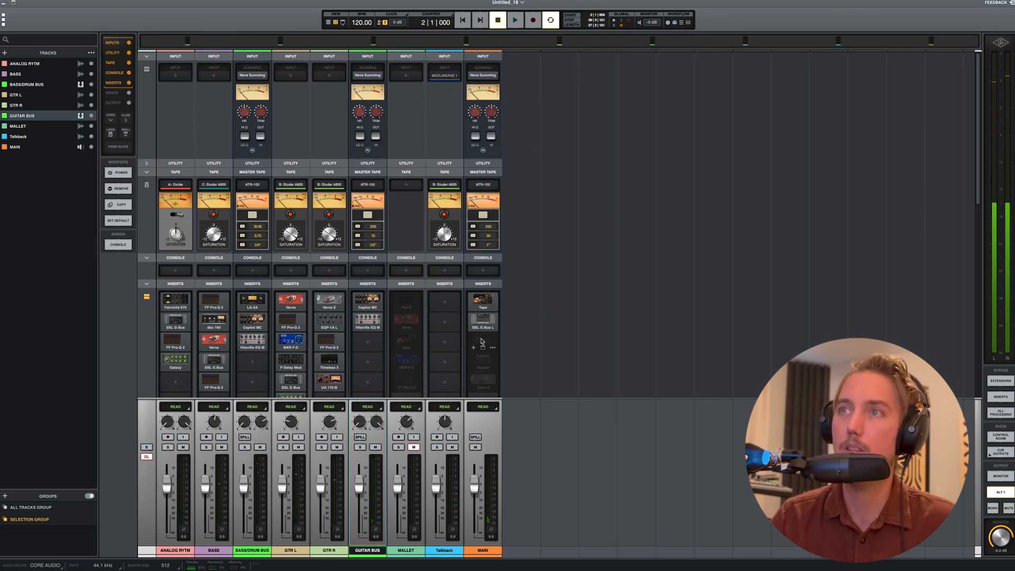
Open Softube American Class A in MAIN insert 3, enable it during full-mix playback, and close its window before stopping.
left_click(482, 341)
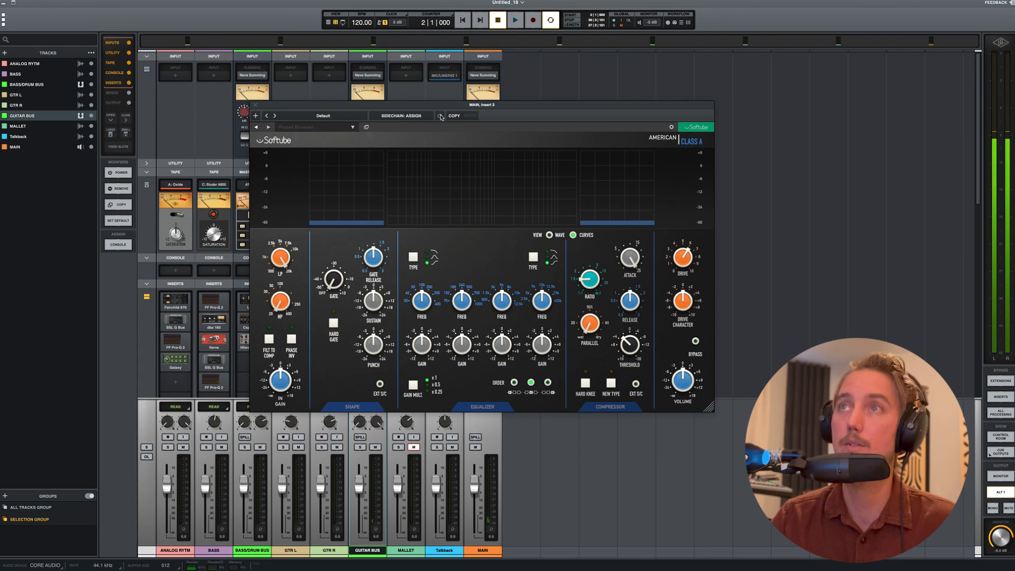
left_click_drag(538, 108, 569, 99)
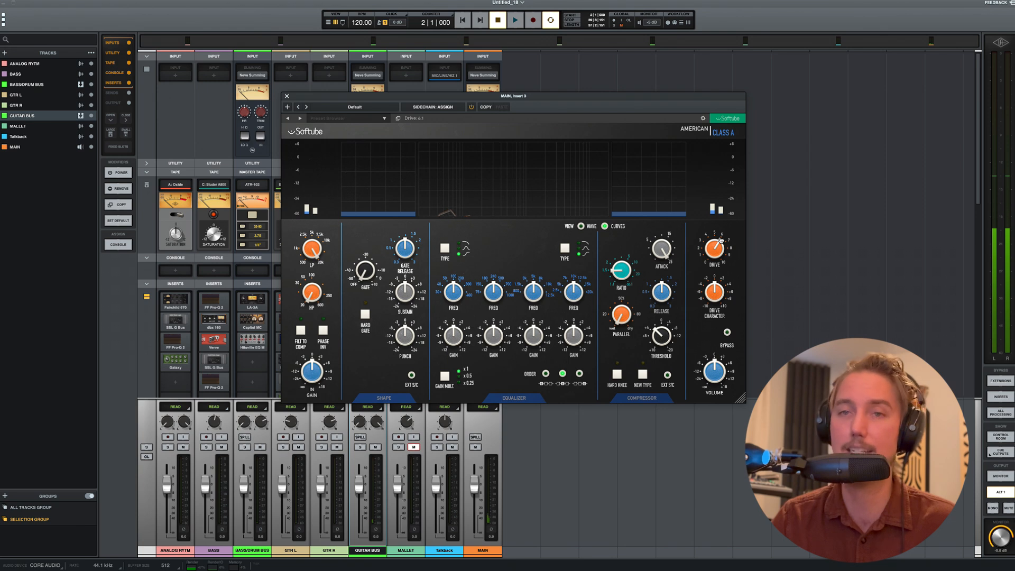
left_click(514, 22)
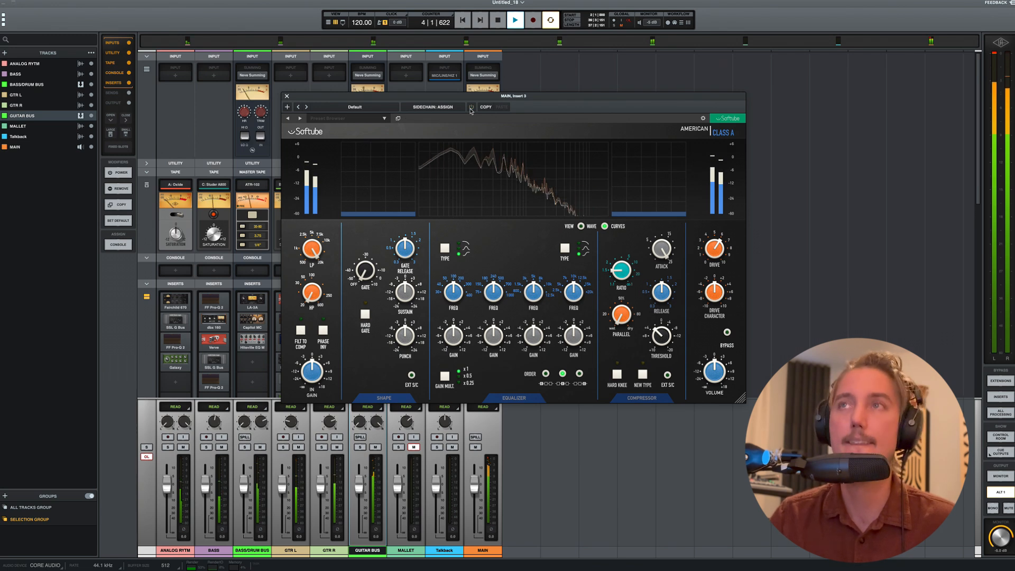
left_click_drag(471, 110, 492, 110)
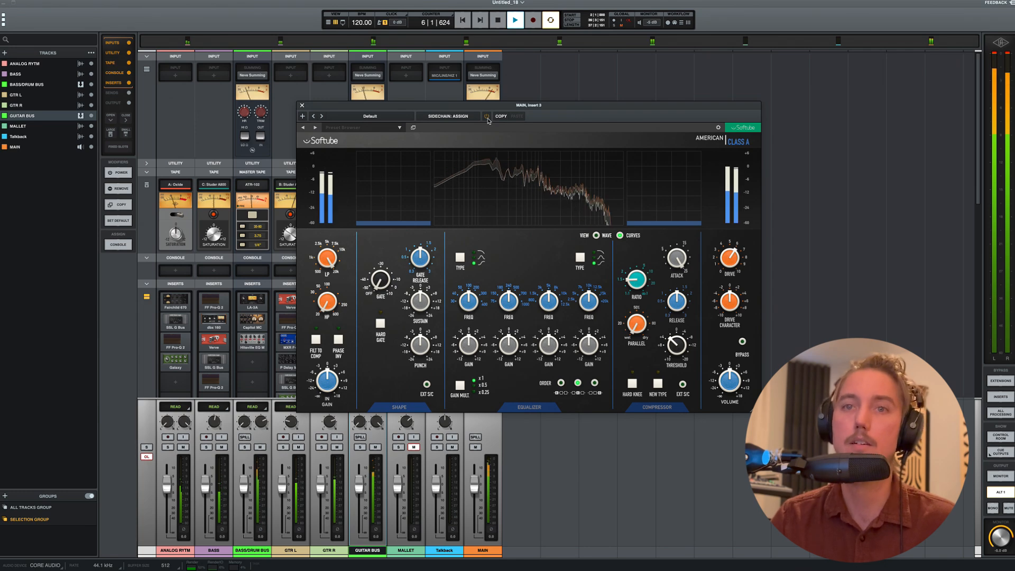
left_click(302, 105)
left_click(496, 20)
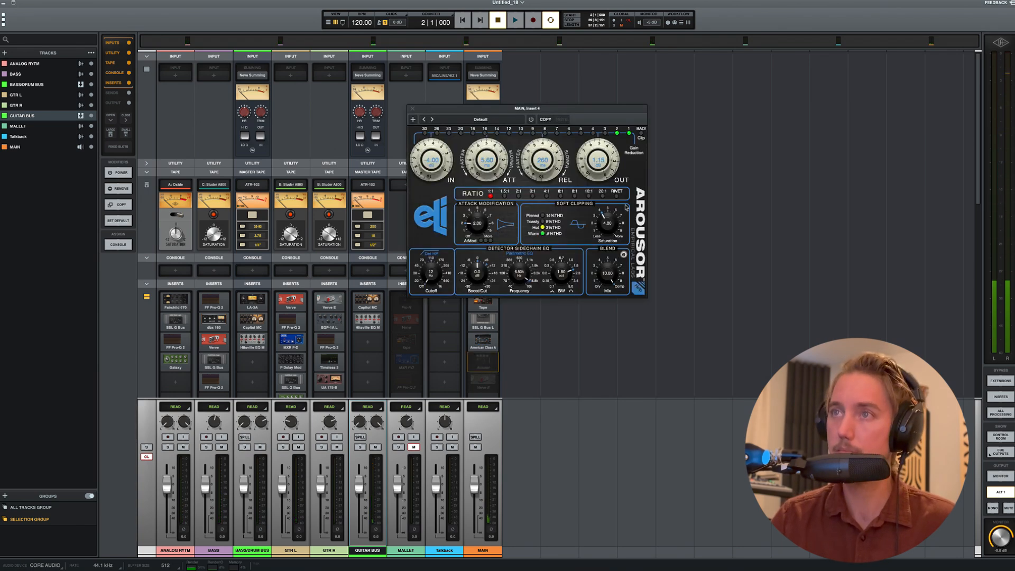
Place the Arousor compressor window from MAIN insert 4 in the empty area beside the mixer channels.
left_click_drag(557, 109, 667, 102)
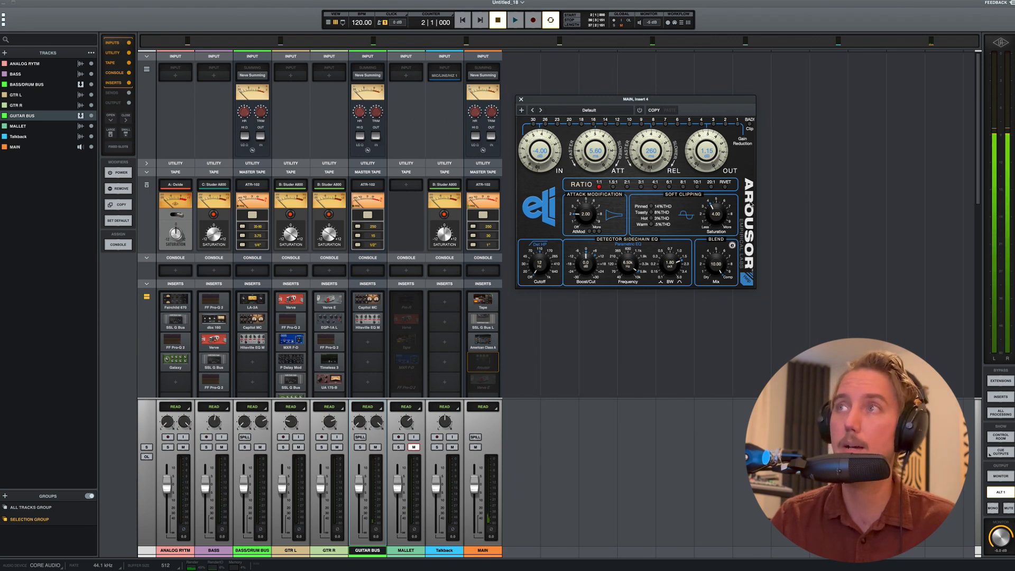
left_click_drag(614, 102, 614, 128)
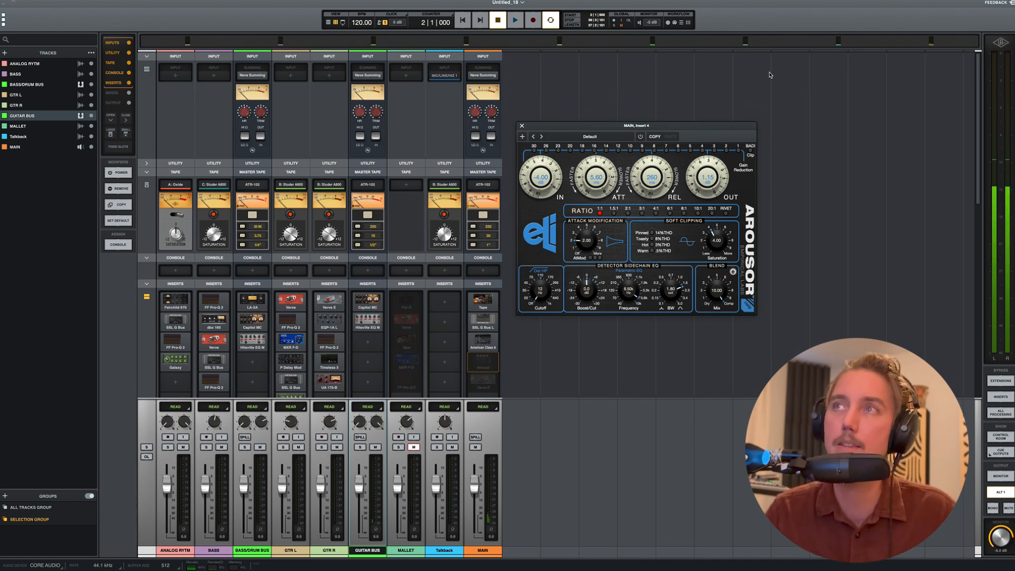
left_click_drag(658, 125, 659, 114)
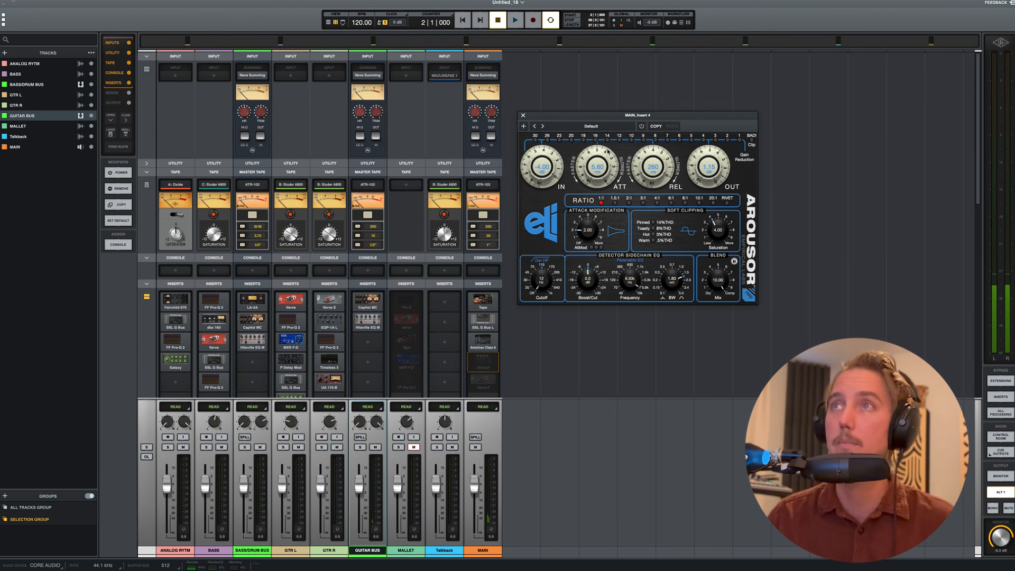
Play the full mix with Arousor off, enable it for a second pass, and stop playback.
left_click(513, 21)
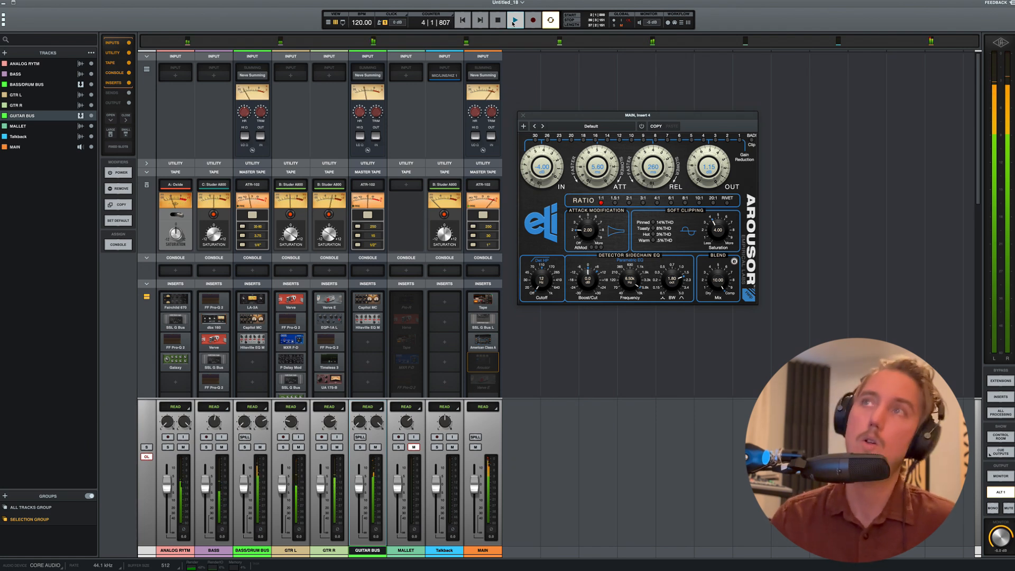
left_click(502, 21)
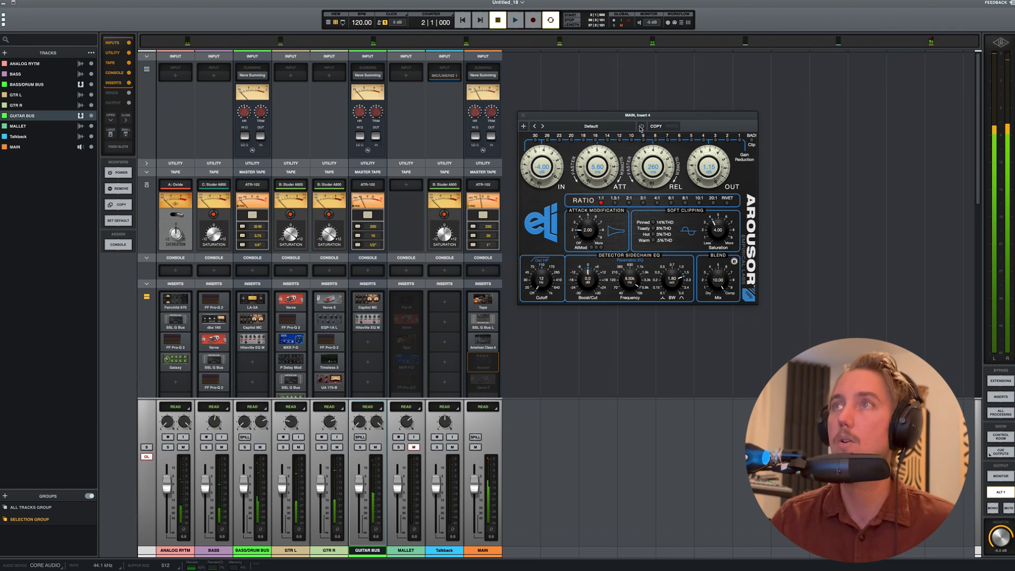
left_click(514, 20)
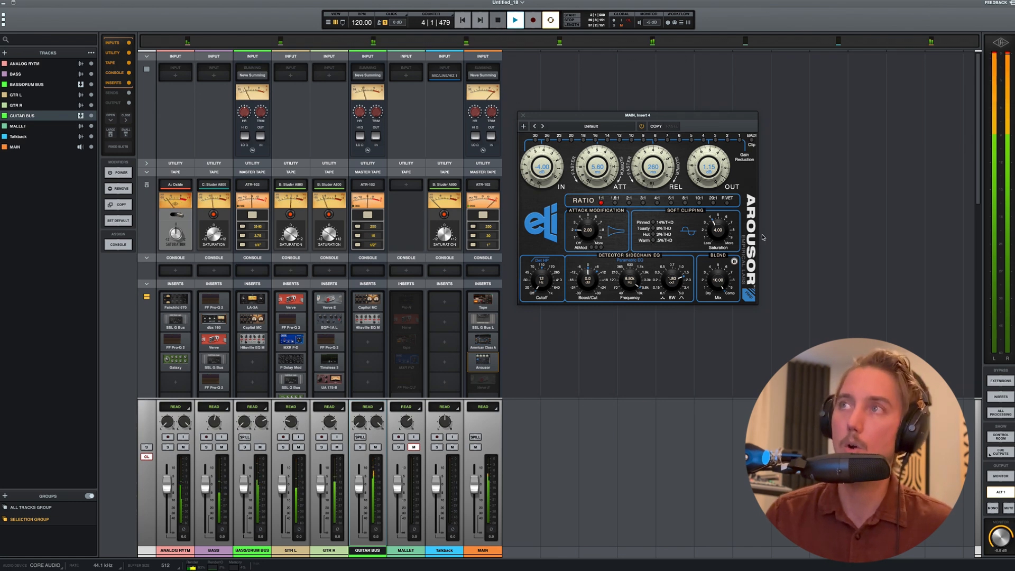
left_click(497, 20)
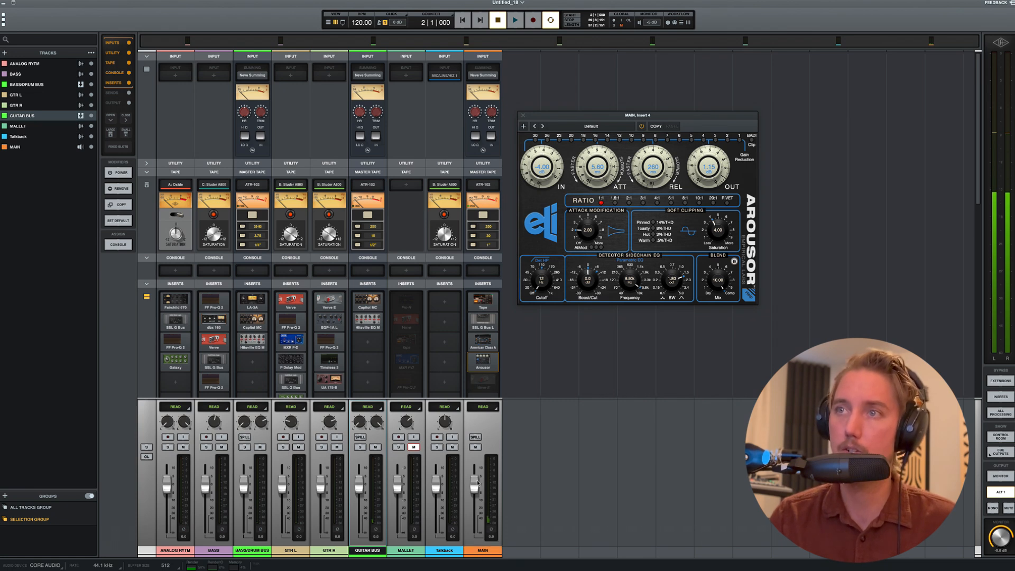
Compare the mix again with Arousor on and bypassed, and switch Arousor back on with playback stopped.
left_click(516, 22)
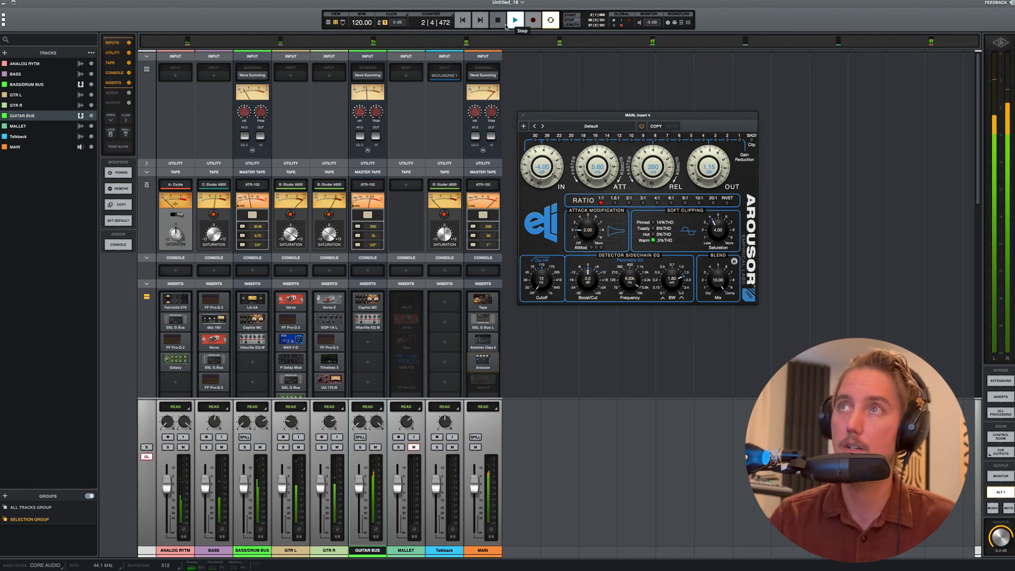
left_click(498, 22)
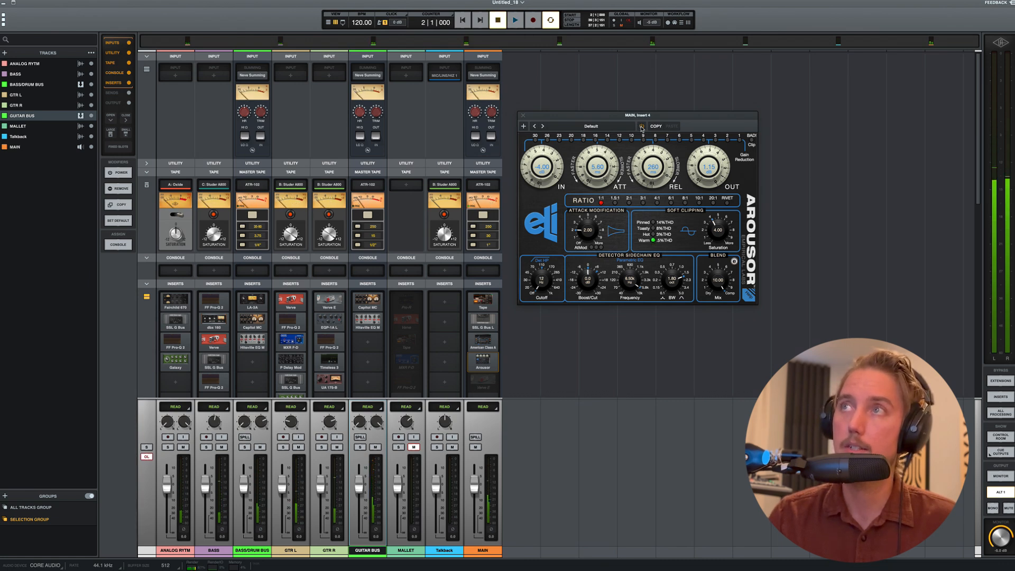
left_click(641, 127)
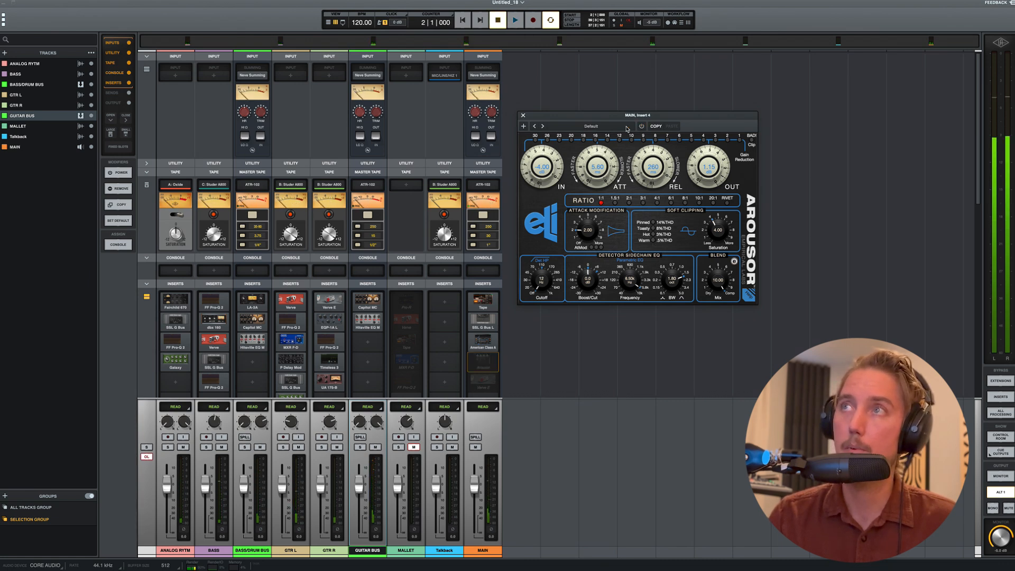
left_click(515, 21)
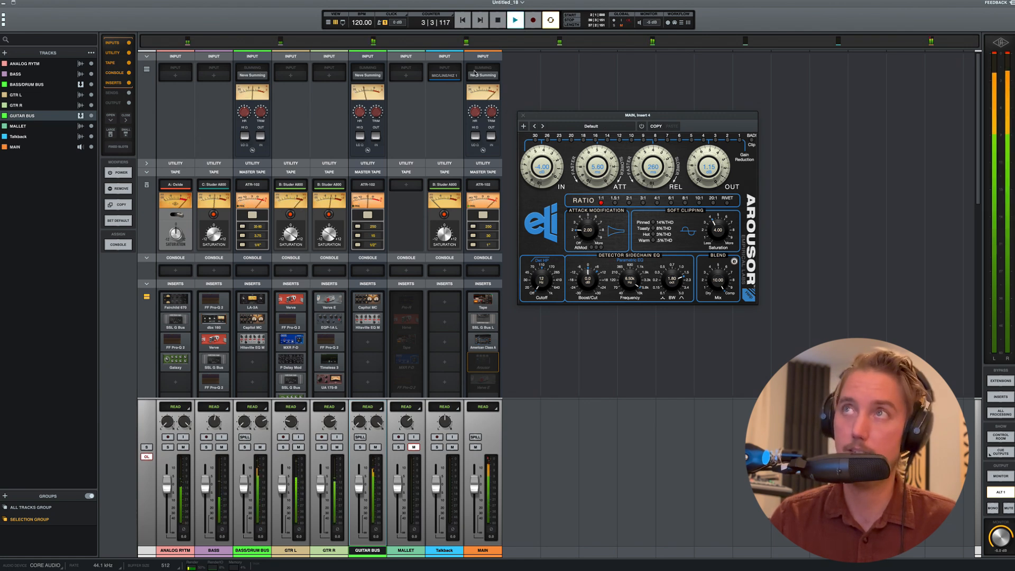
key("space")
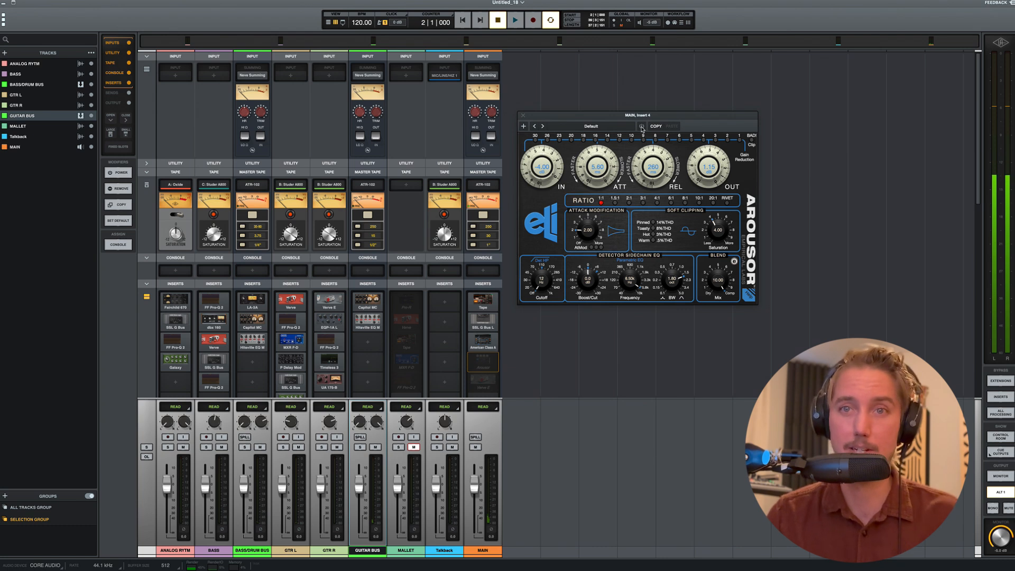
left_click(640, 126)
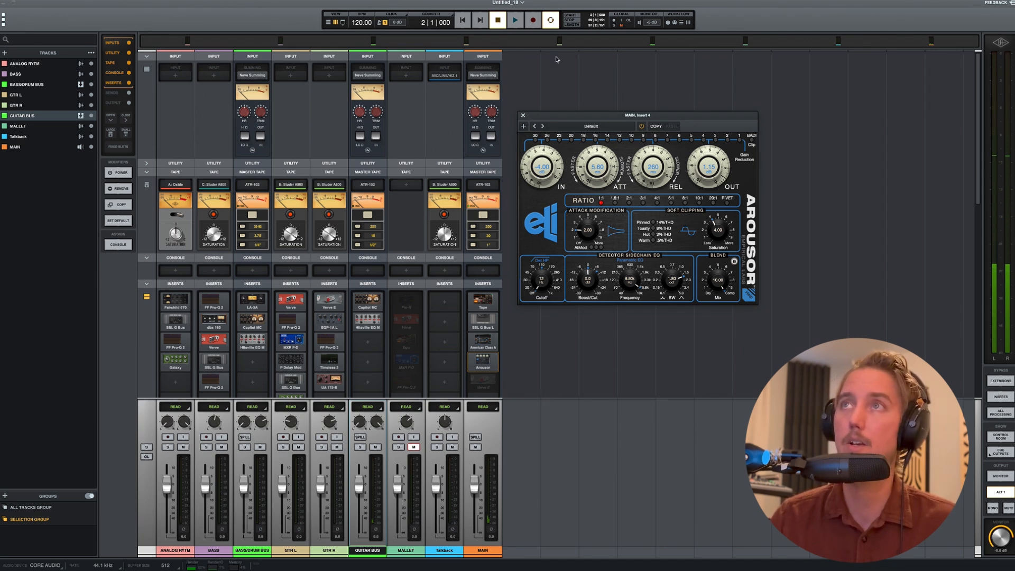
Play the full mix with Arousor on, close the Arousor window, and stop playback.
left_click(516, 23)
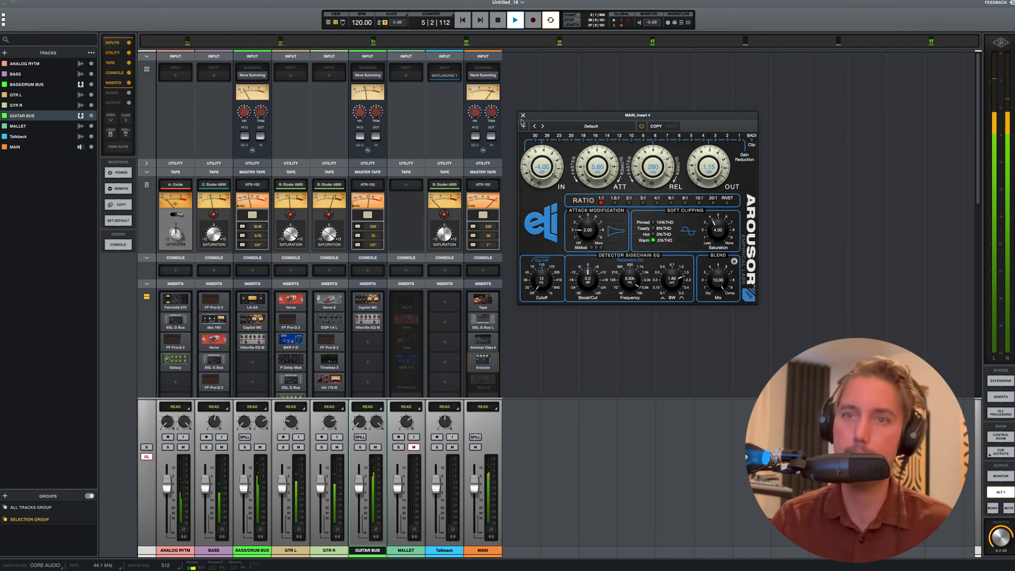
left_click(522, 115)
left_click(496, 20)
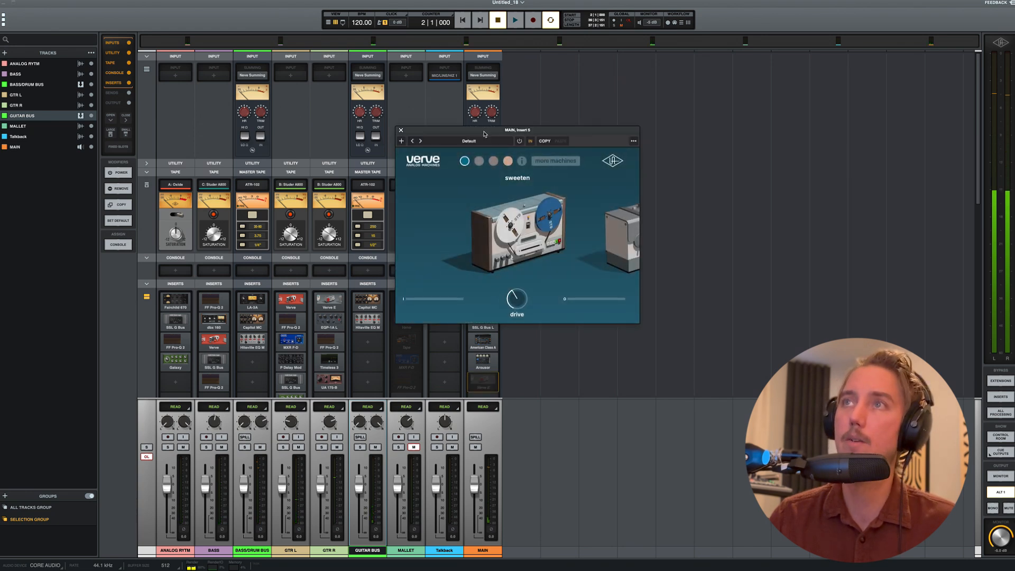
Place the Verve Analog Machines window from MAIN insert 5 beside the mixer channels and enable the plug-in with the sweeten machine.
left_click_drag(473, 132, 596, 117)
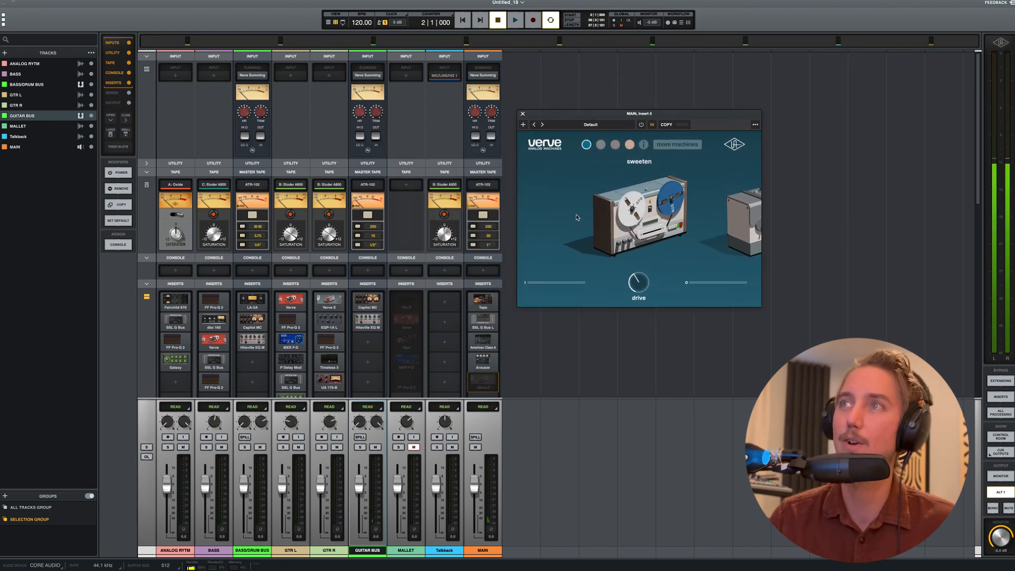
mouse_move(590, 154)
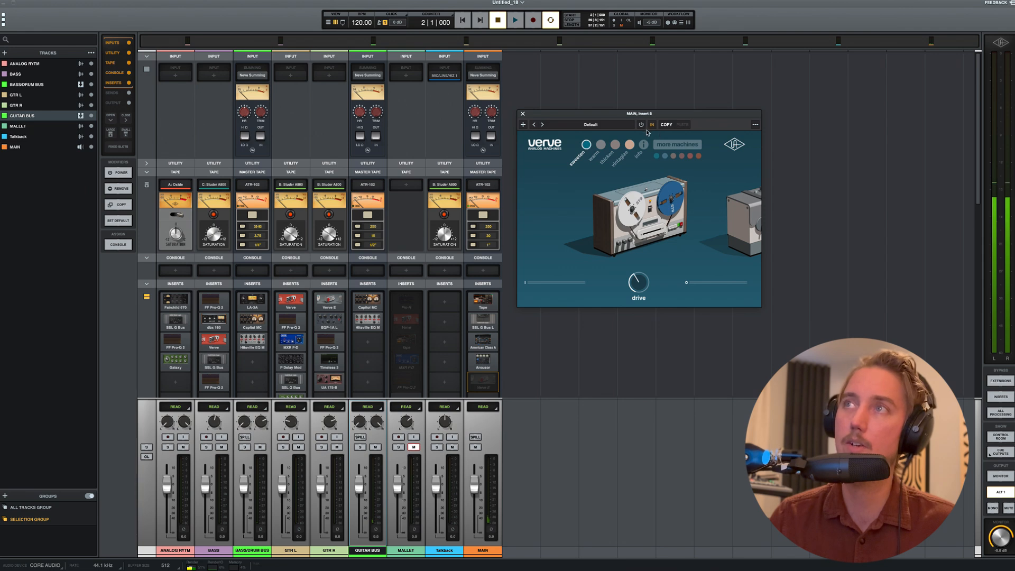
left_click(585, 148)
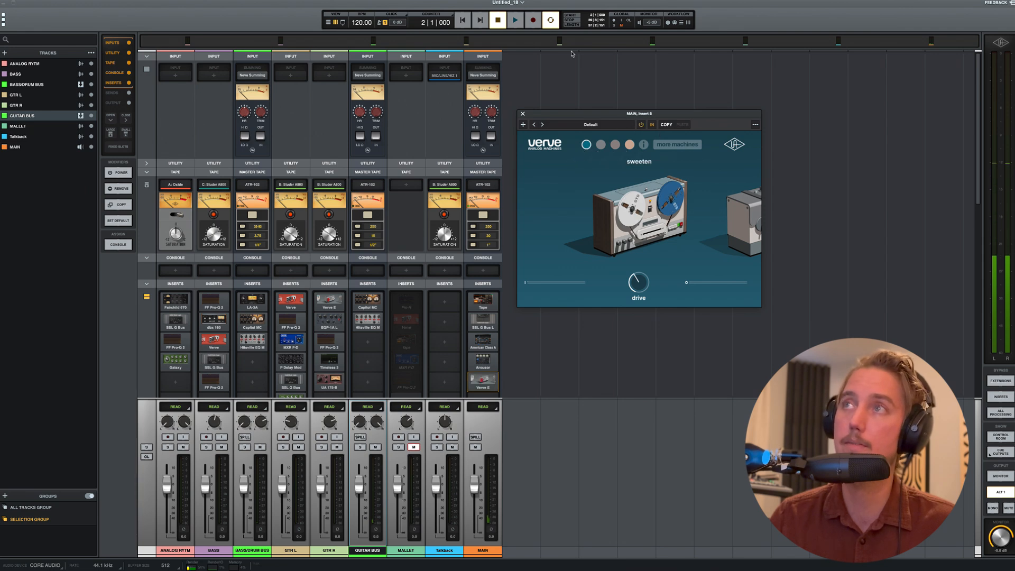
Play the full mix with Verve enabled on MAIN, stop playback, and close the Verve window.
left_click(515, 22)
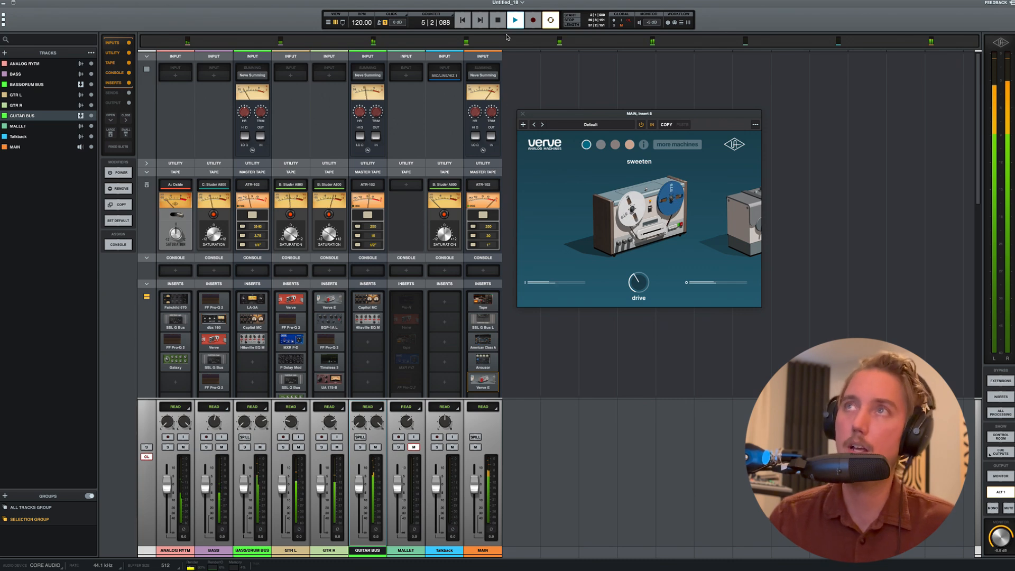
key("space")
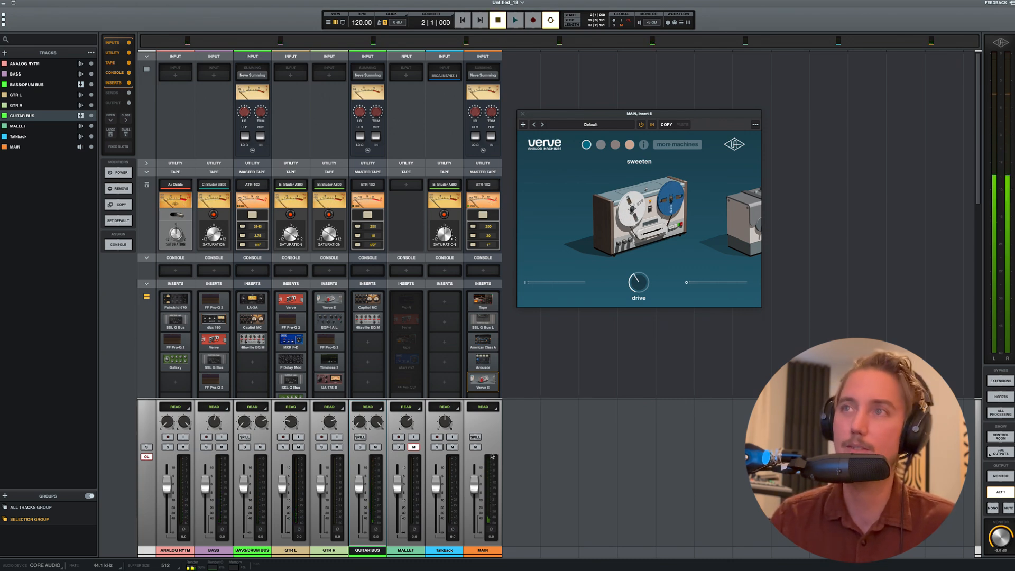
left_click(523, 115)
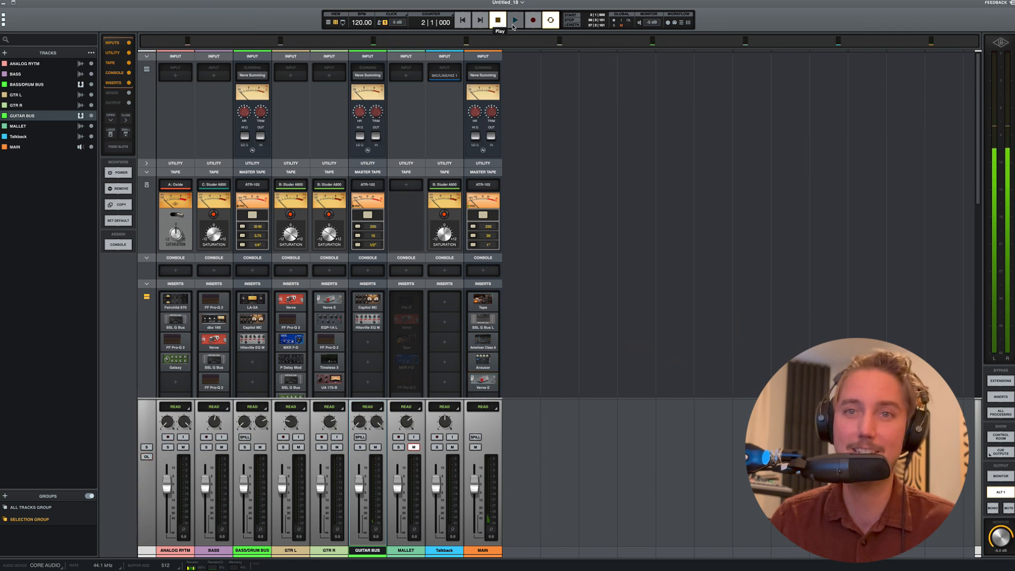
Play and stop the fully processed mix, bypass all processing across the session, and start playback again for comparison.
left_click(512, 23)
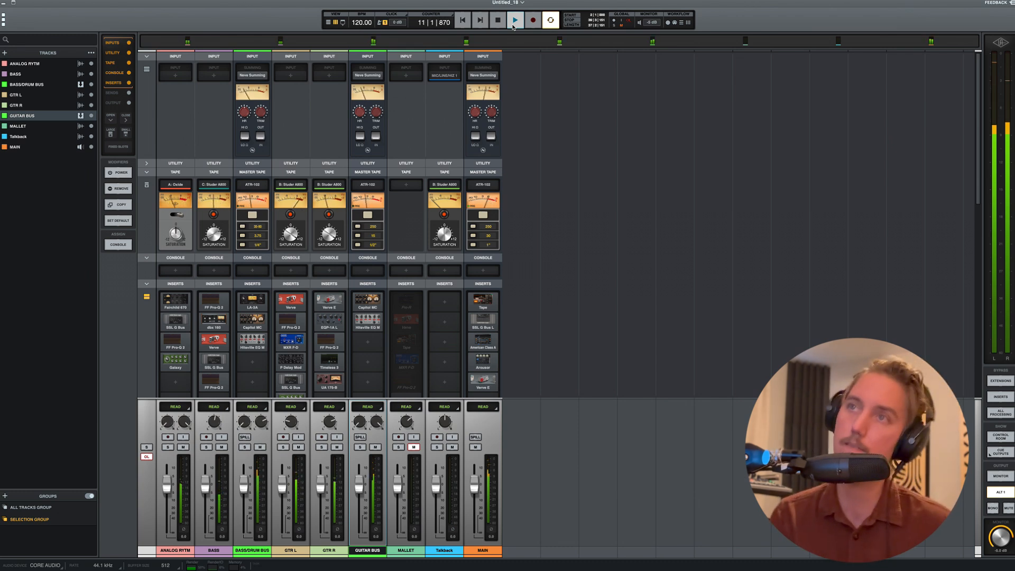
left_click(513, 25)
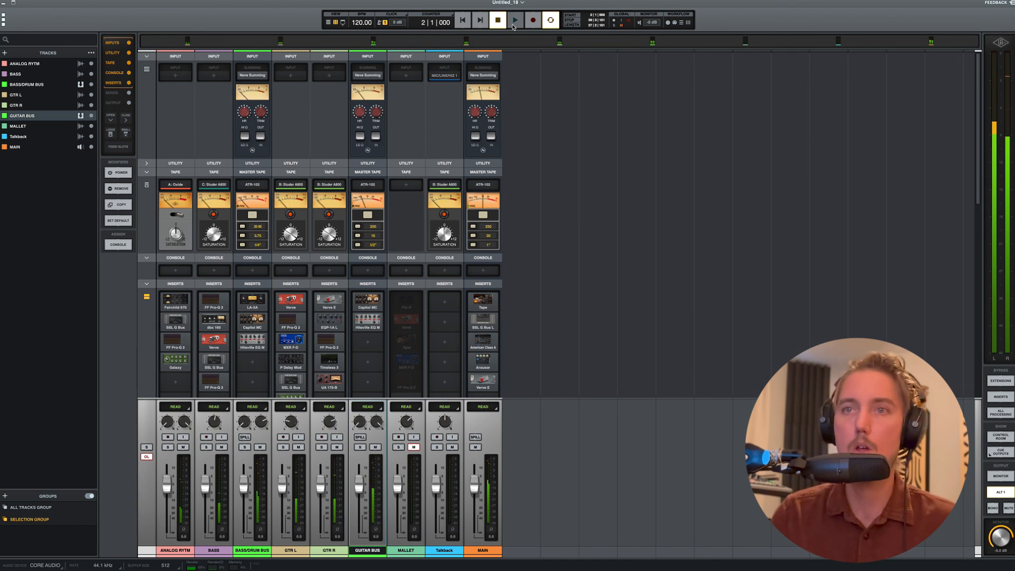
left_click(103, 2)
mouse_move(190, 98)
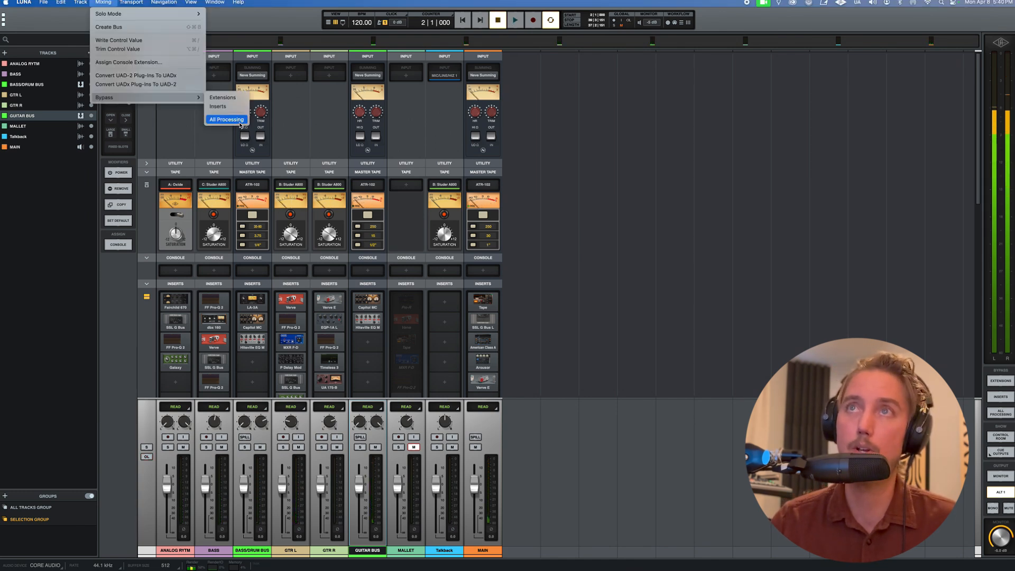
left_click(240, 125)
key("space")
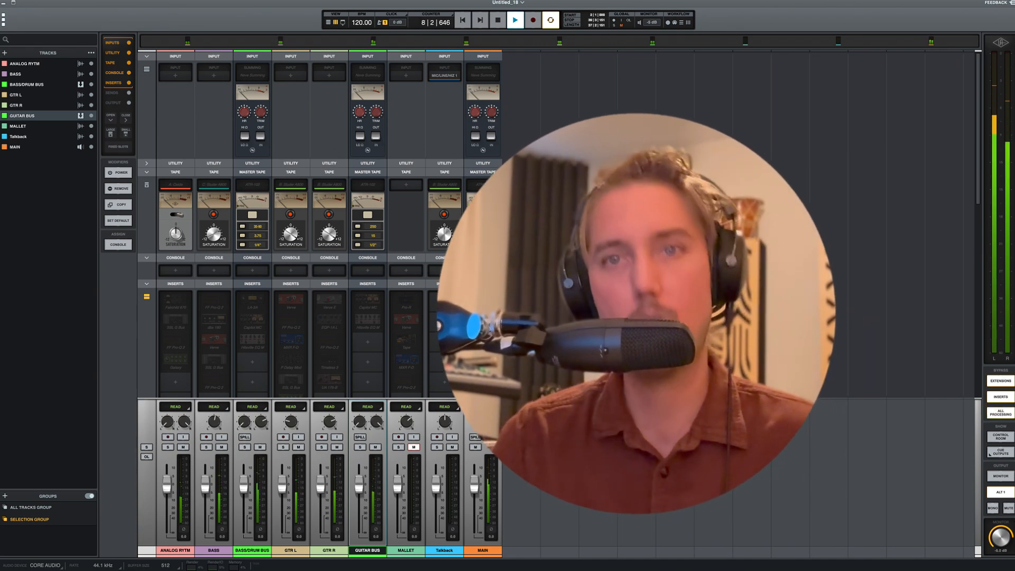
Turn off the session-wide bypass of all processing while the mix keeps playing.
left_click(103, 2)
mouse_move(190, 97)
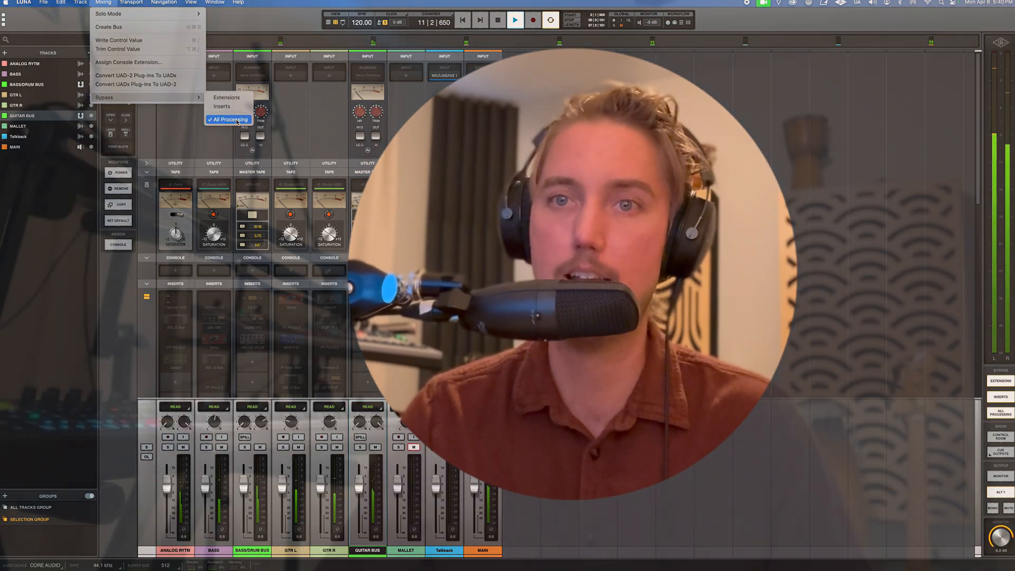
left_click(230, 119)
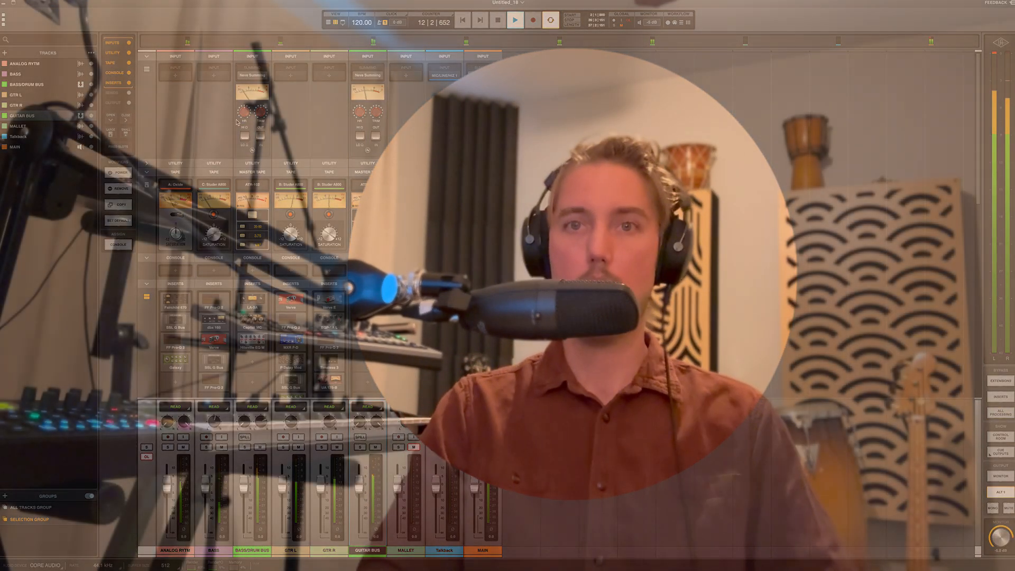